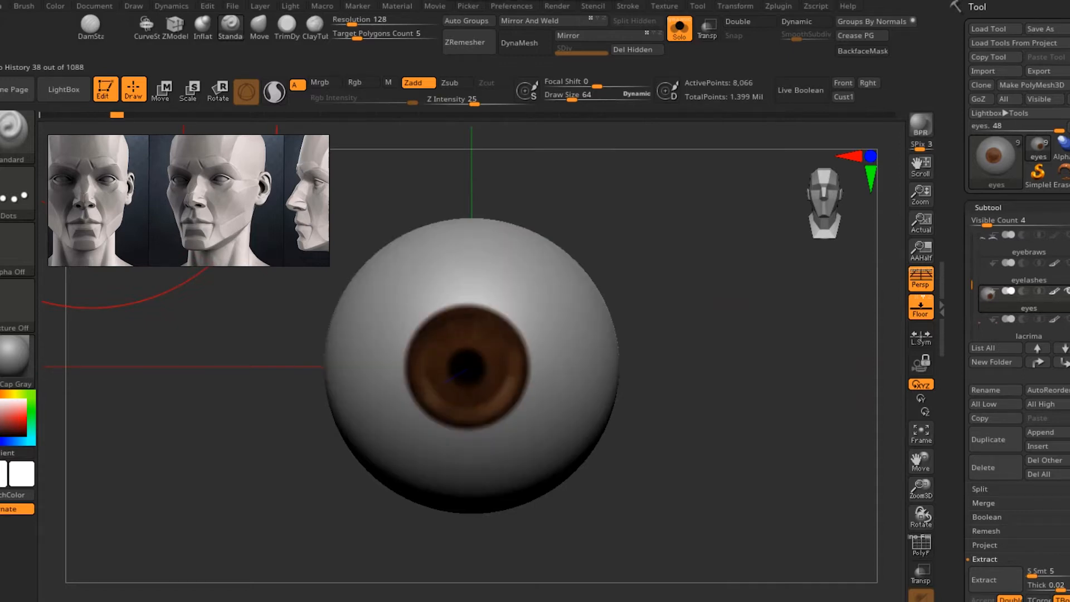
- Frame the eyeball from the front and turn on radial symmetry for brushing
mouse_move(675, 437)
left_mouse_down("alt")
mouse_move(707, 425)
mouse_move(708, 467)
left_mouse_up("alt")
mouse_move(708, 467)
left_mouse_down()
mouse_move(724, 466)
mouse_move(715, 436)
left_mouse_up()
key("s")
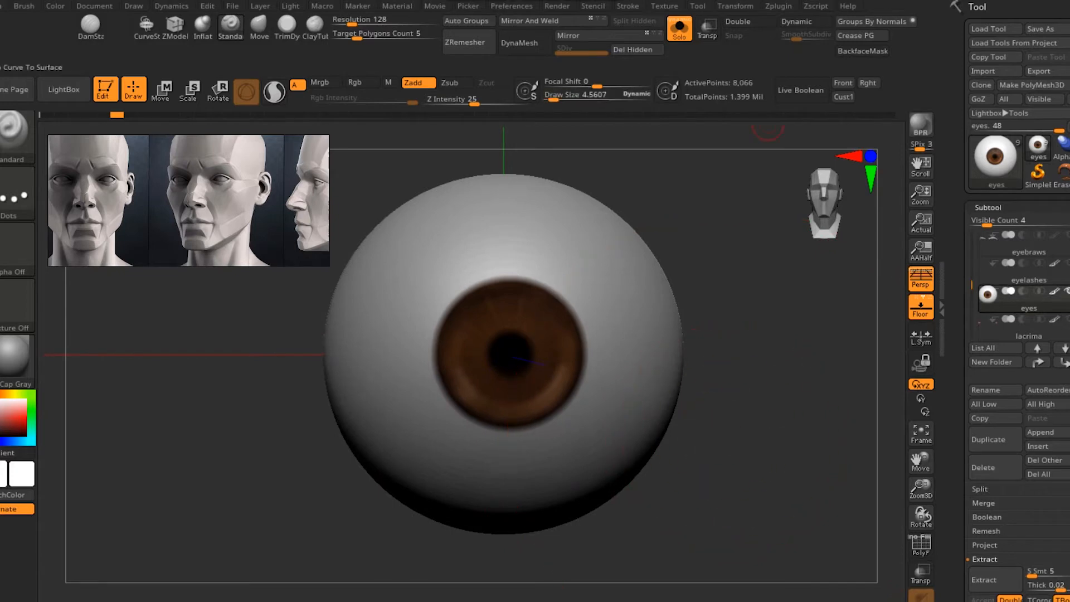
left_click(736, 6)
left_click(753, 382)
left_click(809, 381)
key("Return")
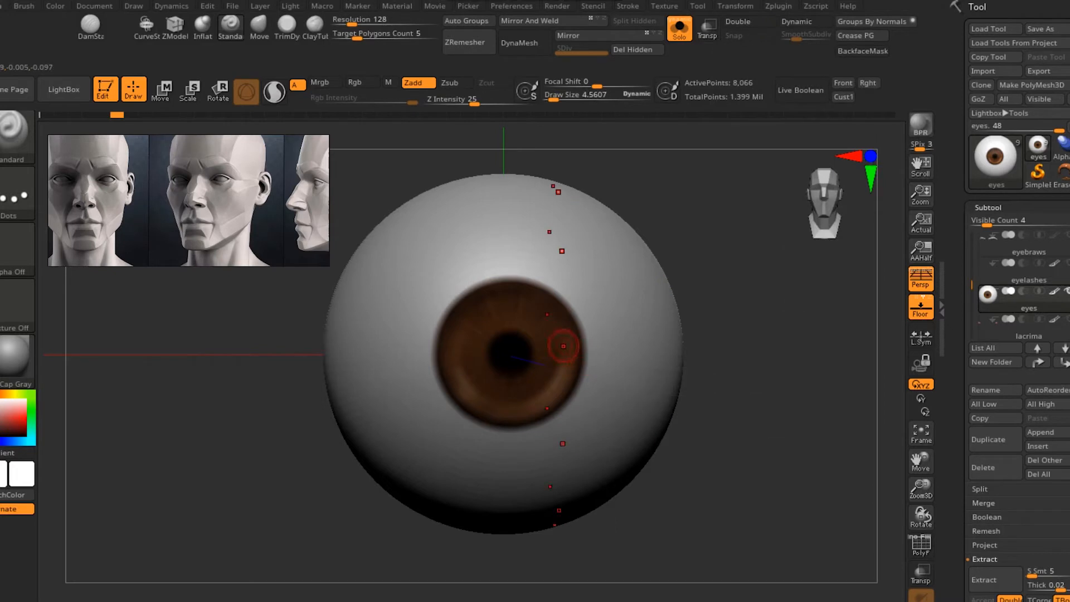
- Enable local symmetry and set the symmetry axis so the brush points ring the iris
left_click_drag(724, 434, 724, 379, "alt")
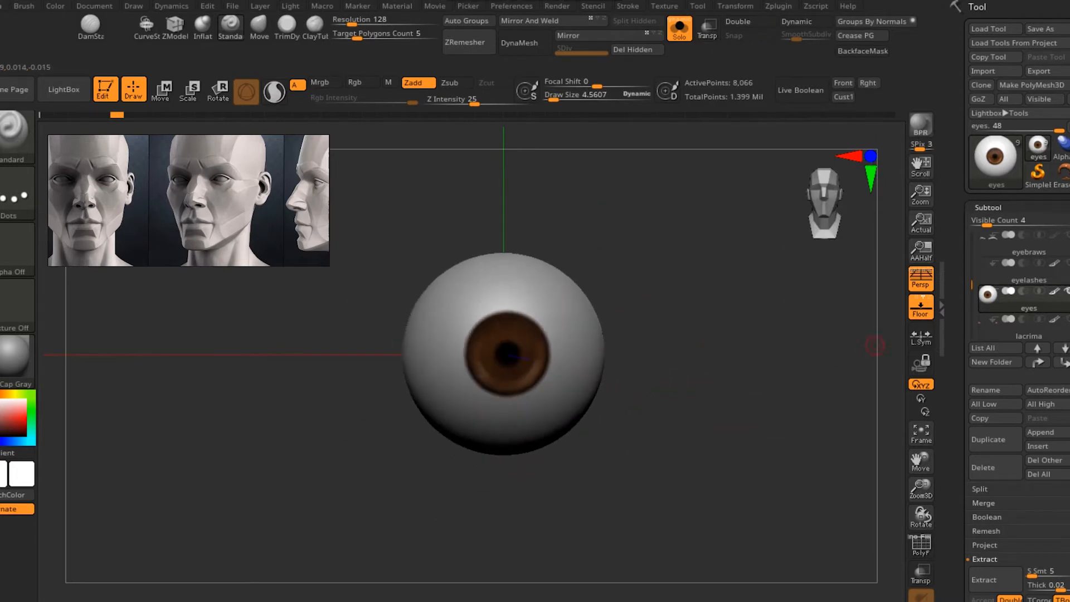
left_click(921, 336)
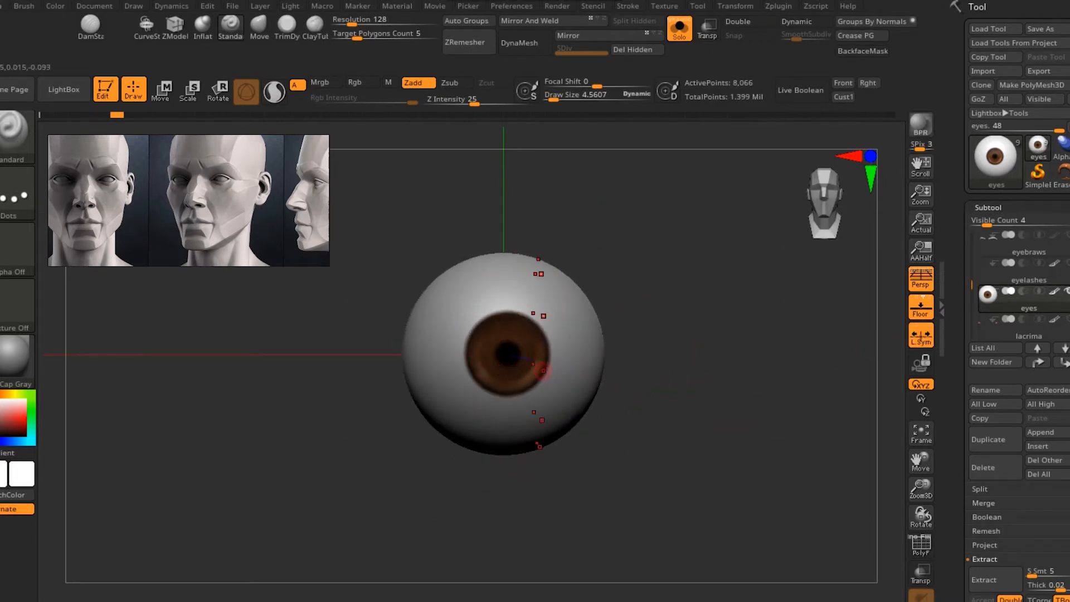
left_click(735, 5)
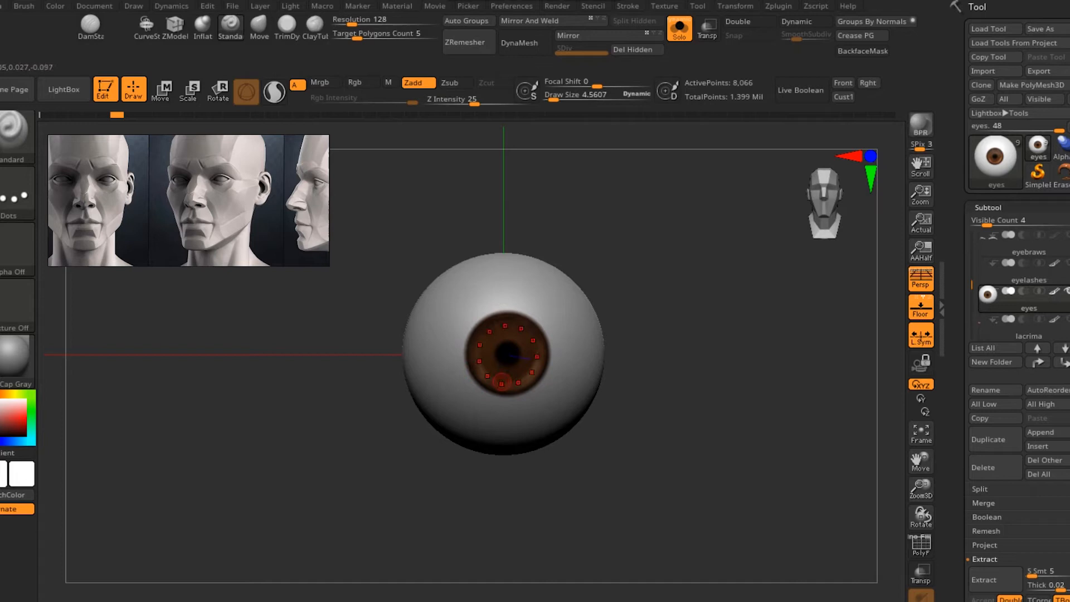
key("f")
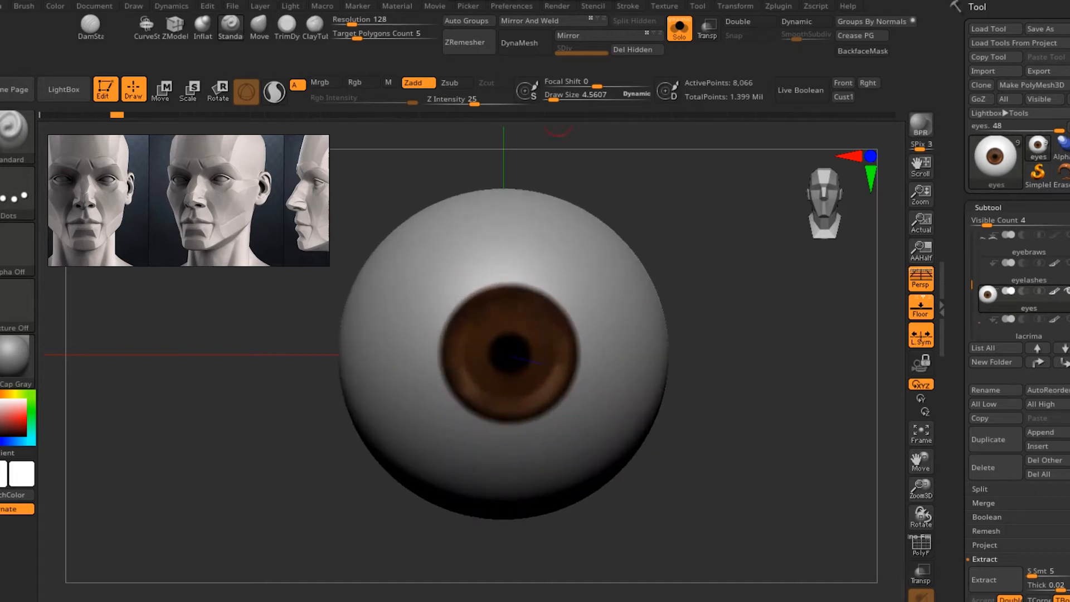
- Advance the eye's undo history to the mirrored pair and look up the mr_eyeball_v2 material in the material library
left_click_drag(117, 115, 131, 115)
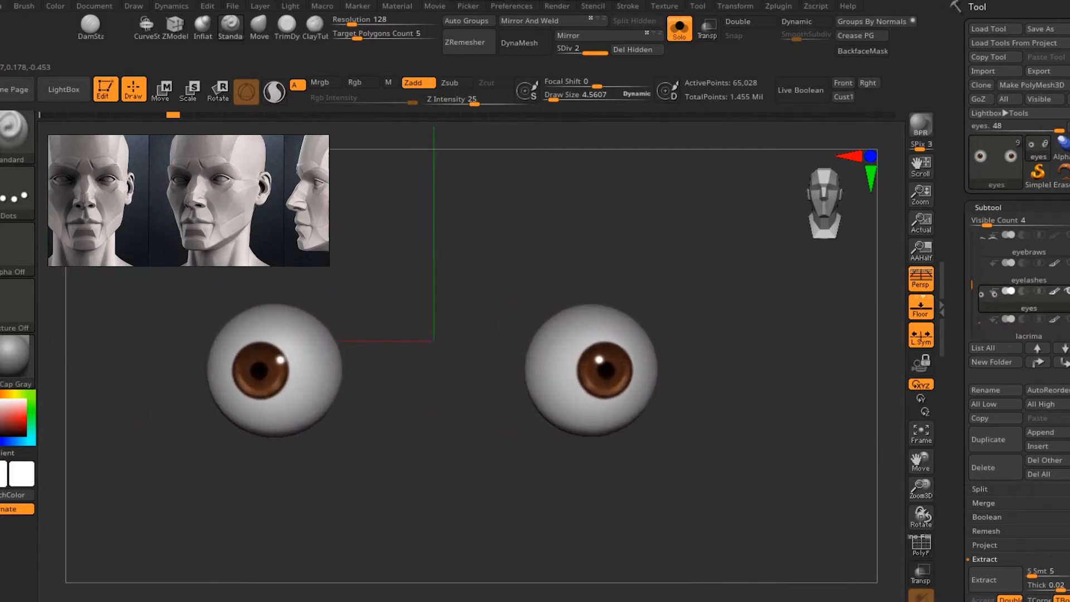
left_click(18, 361)
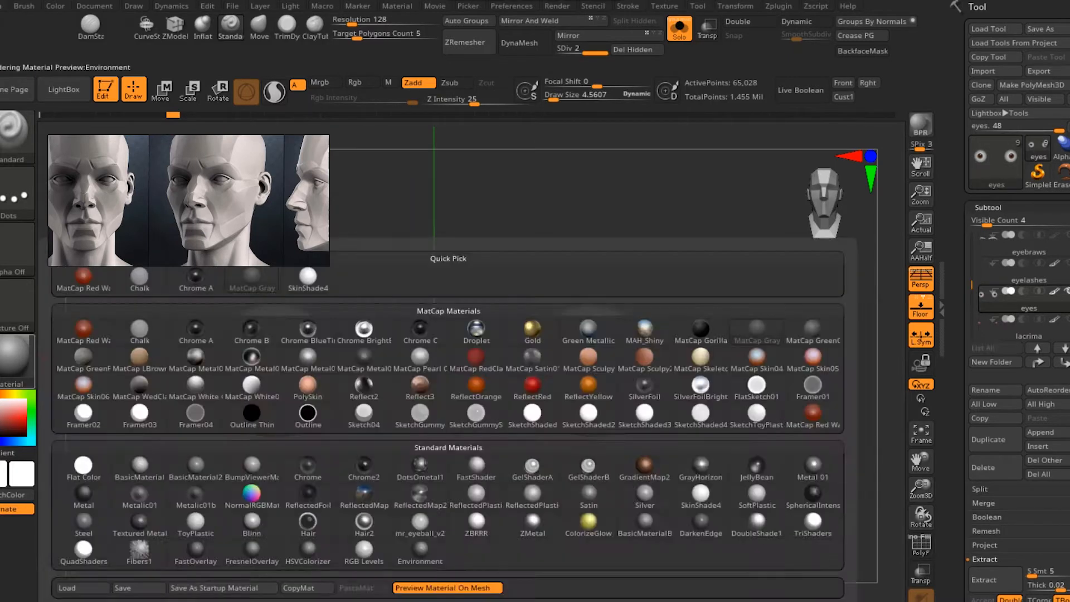
left_click(16, 359)
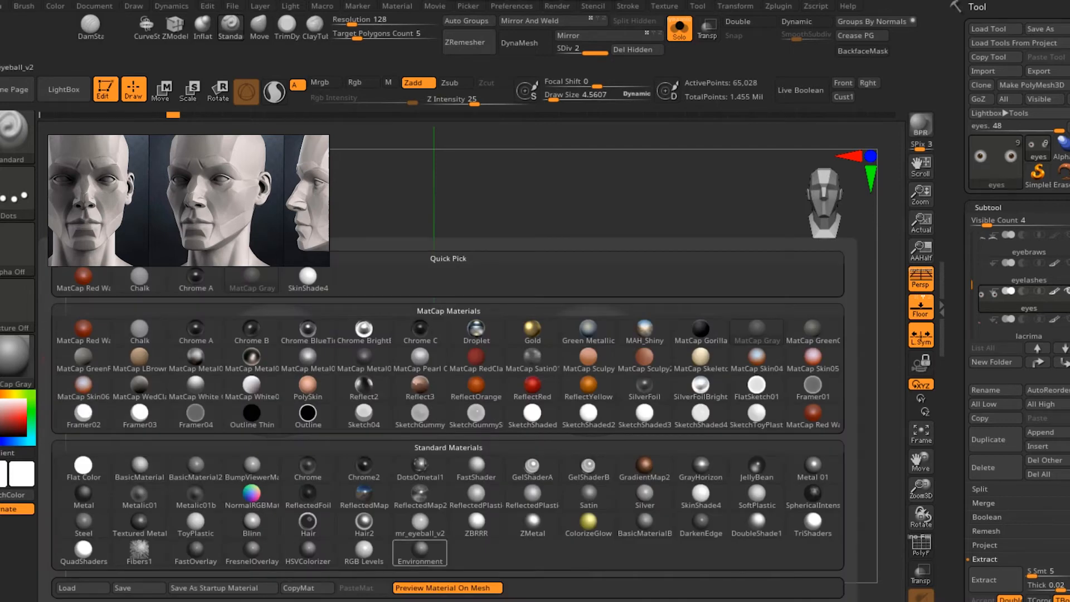
left_click(419, 523)
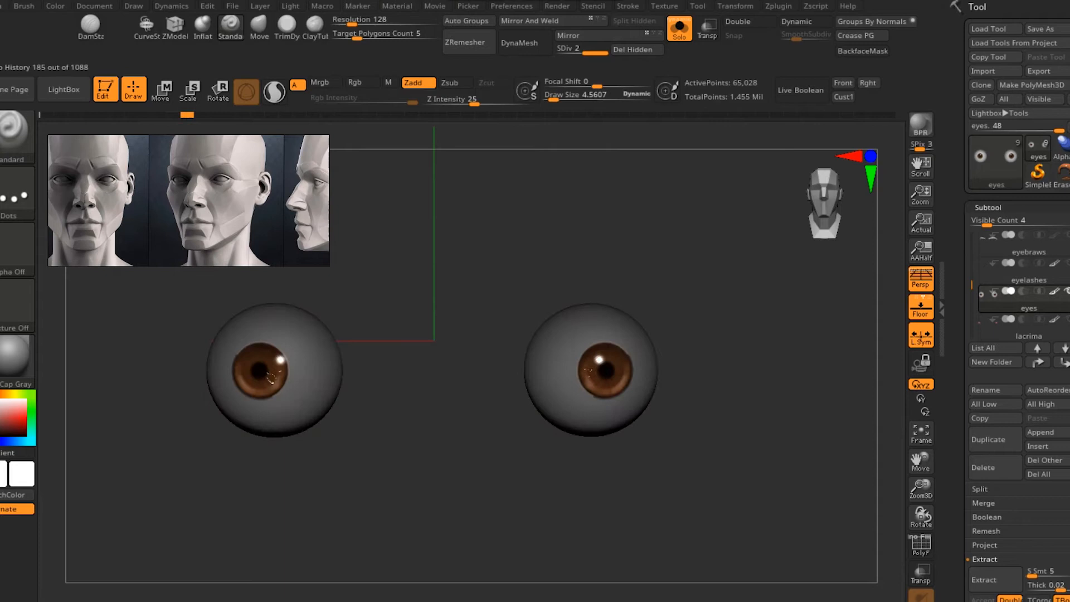
- Review the undo history stage with radial grooves sculpted in both irises and examine one up close
left_click(1054, 292)
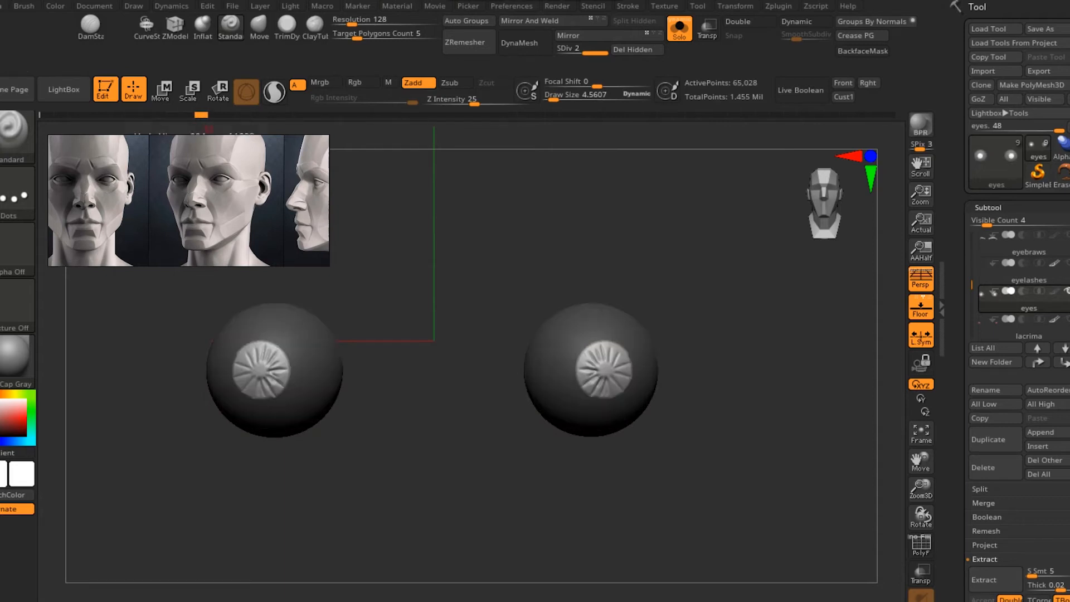
left_click_drag(691, 449, 543, 436, "alt")
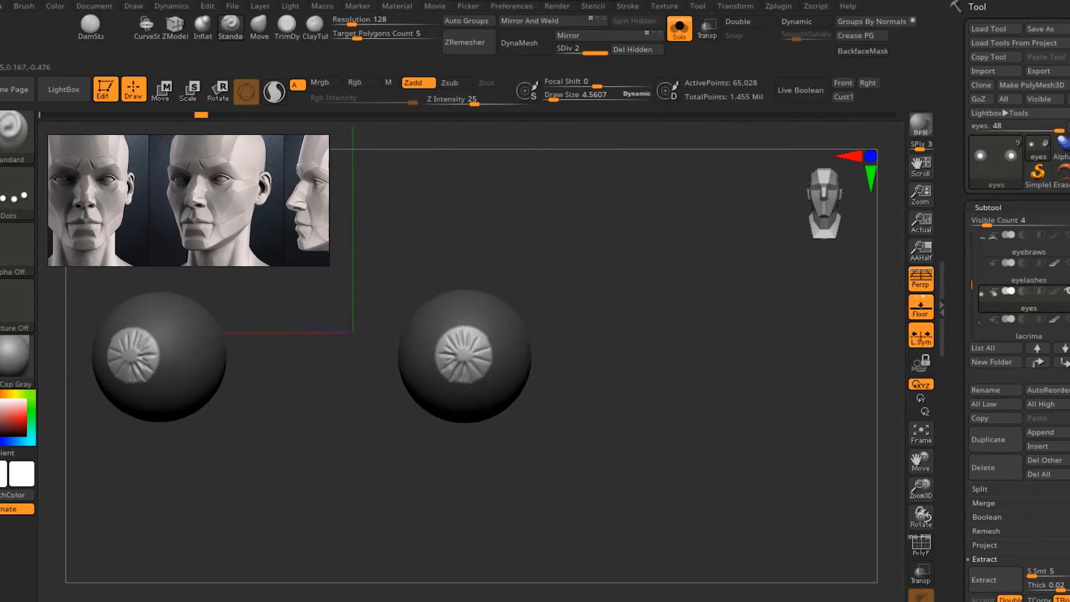
left_click_drag(612, 426, 613, 477, "alt")
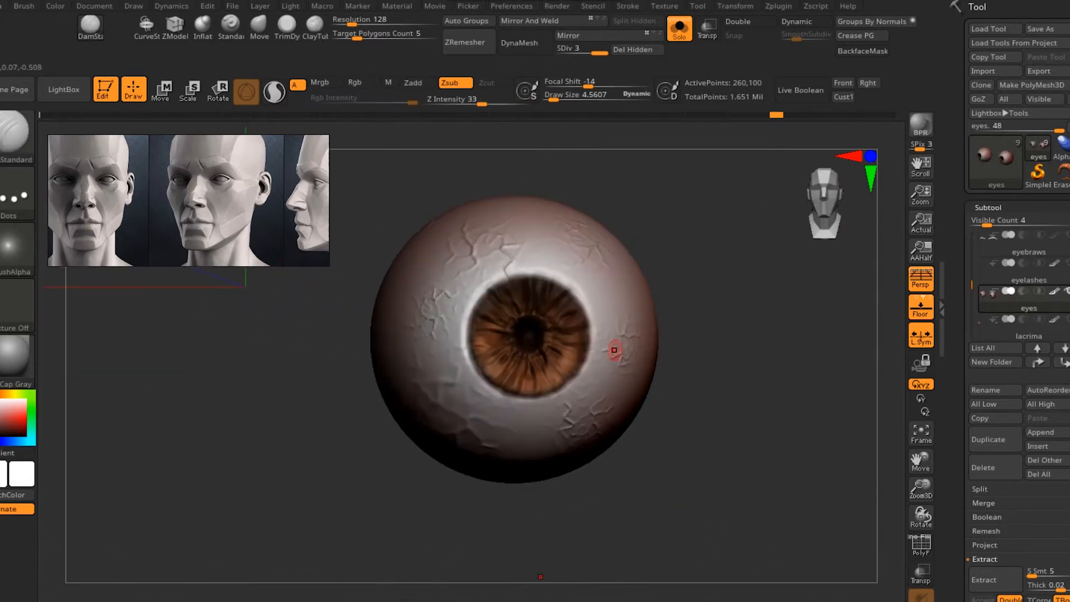
- Set up the Standard brush with the DragRect stroke and Alpha 56 for adding vein texture
left_click(230, 27)
left_click(16, 195)
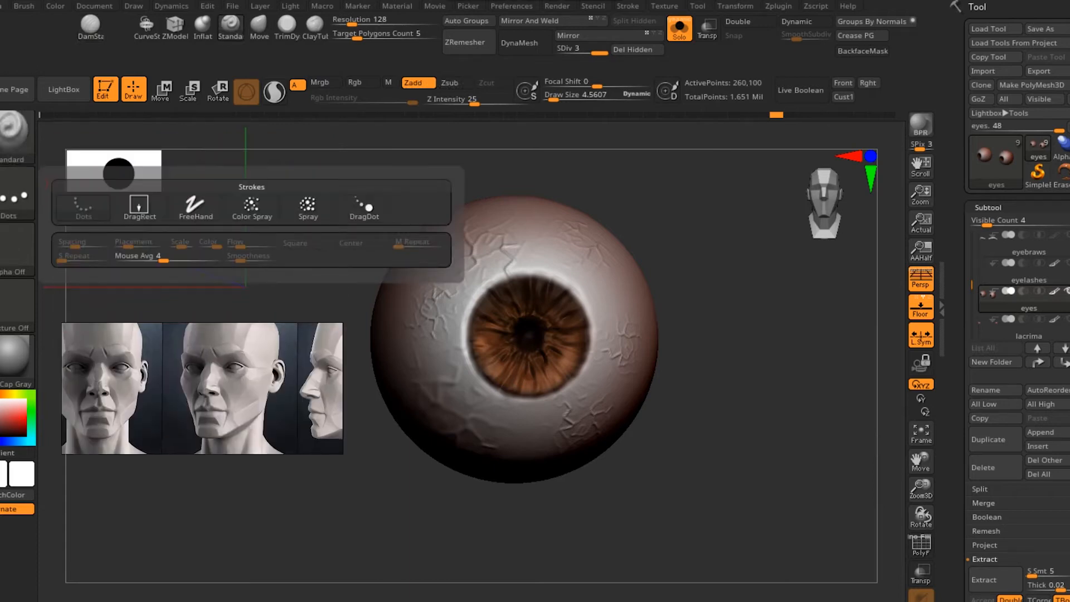
left_click(139, 206)
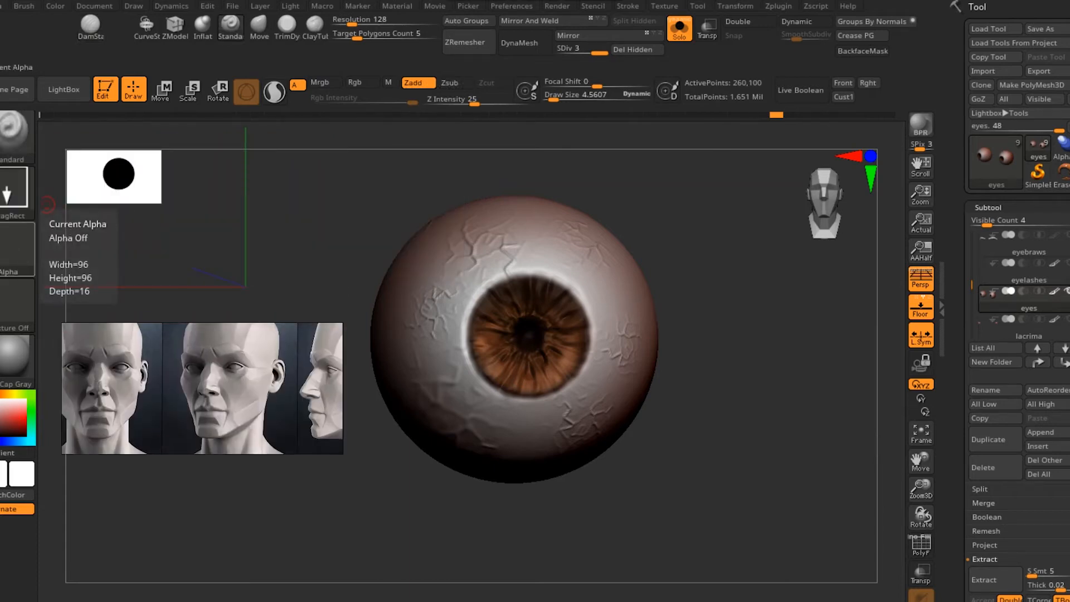
left_click(16, 248)
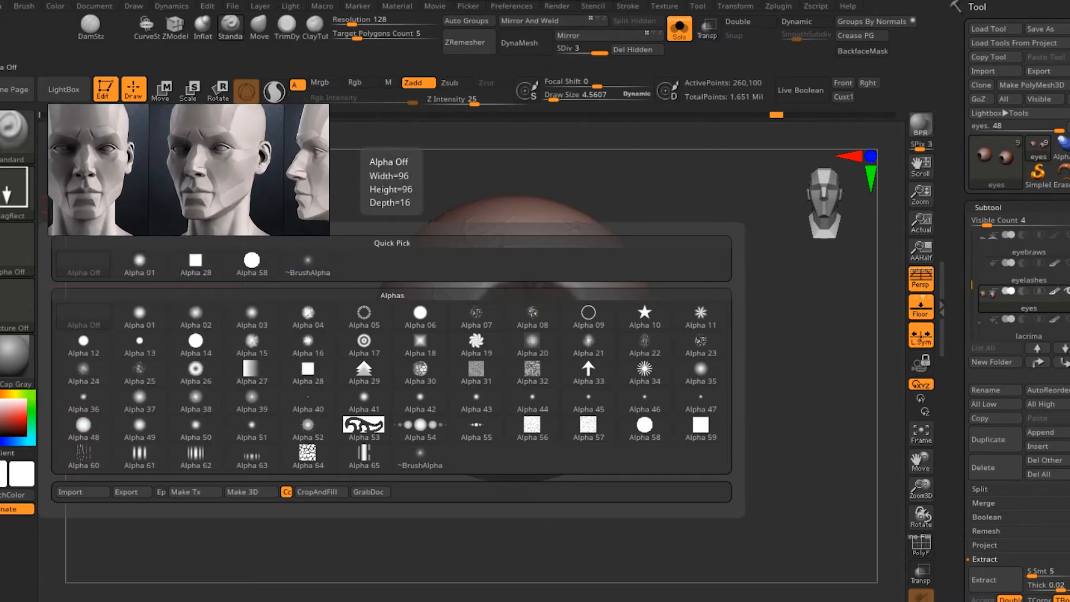
left_click(532, 427)
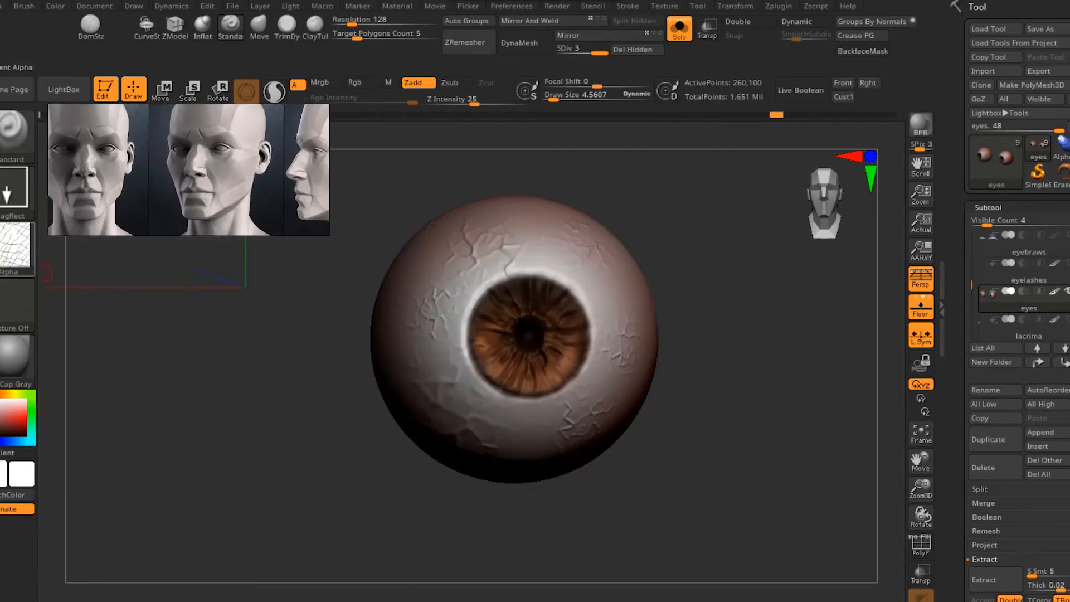
- Inspect the veins and iris relief of the finished eyeball from several angles
left_click_drag(742, 195, 661, 255)
left_click_drag(714, 221, 747, 161)
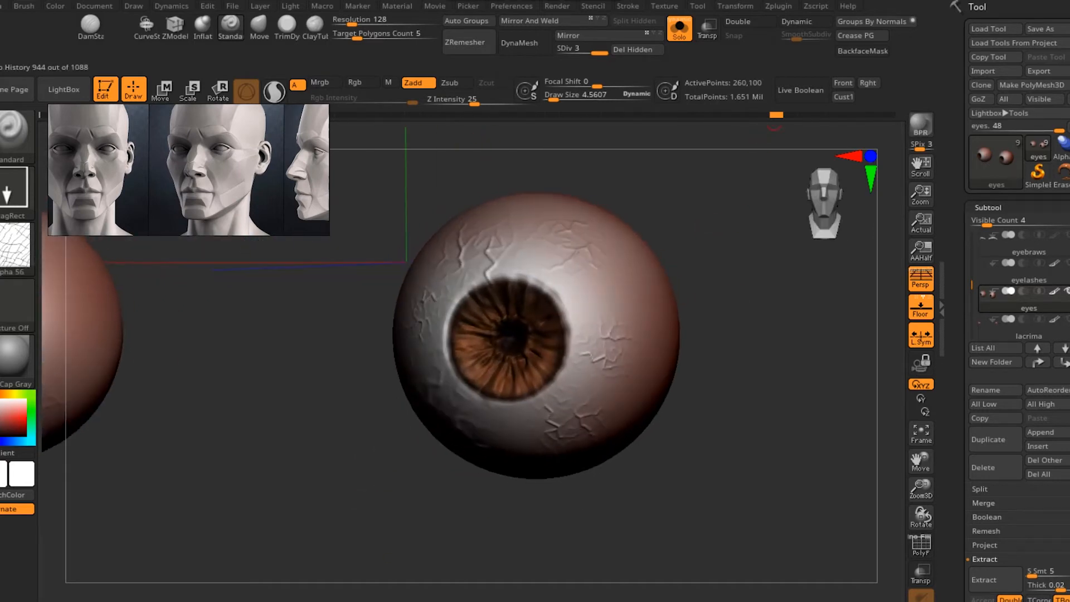
left_click_drag(677, 397, 769, 408)
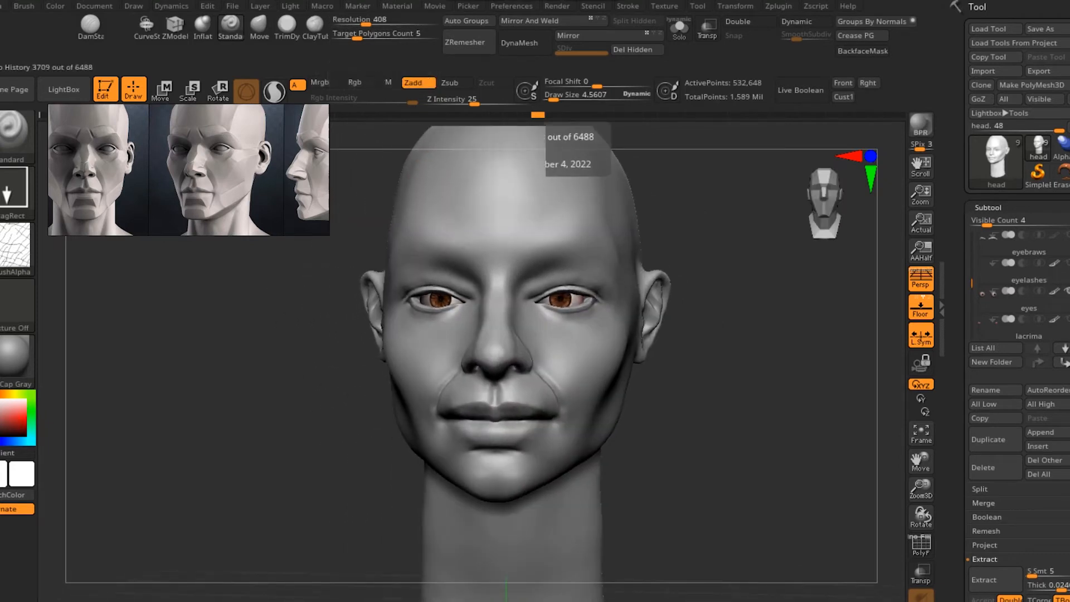
- Advance the head's undo history to the stage with masked areas below the eyes and examine the face
left_click(551, 115)
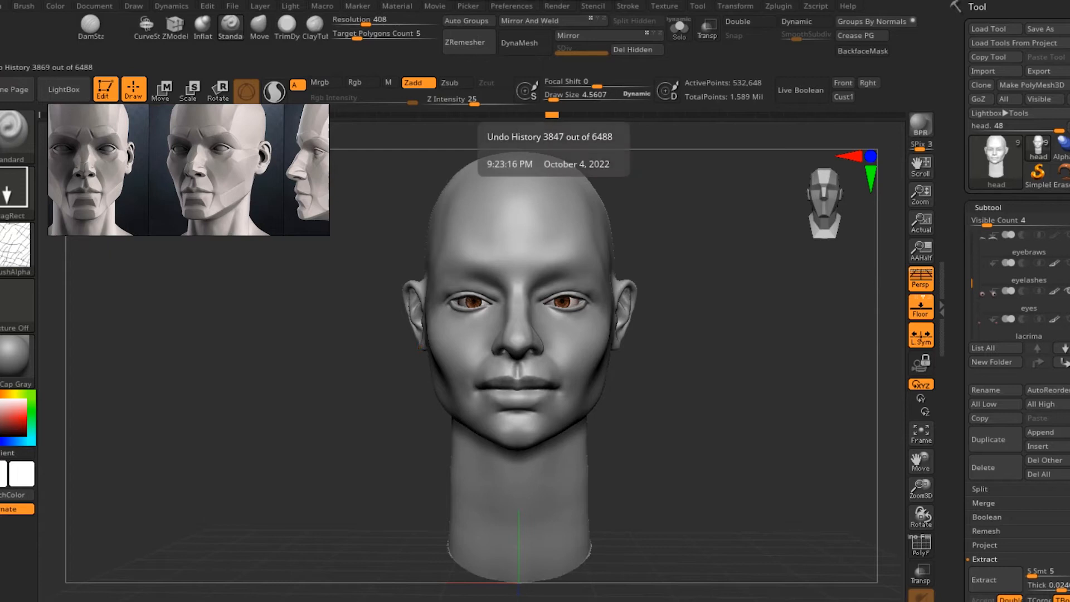
left_click(566, 115)
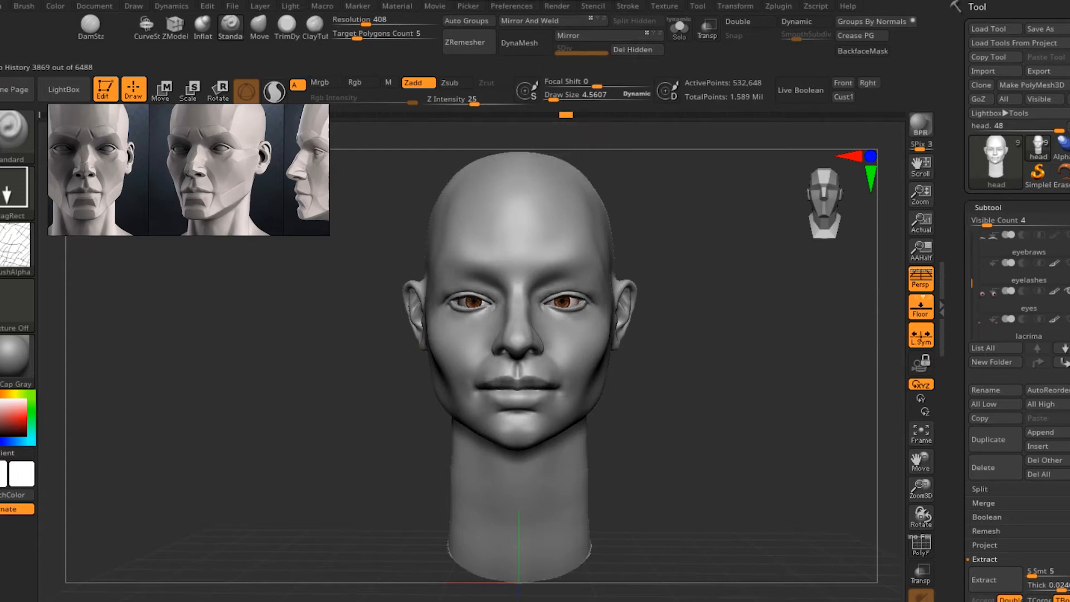
left_click(580, 114)
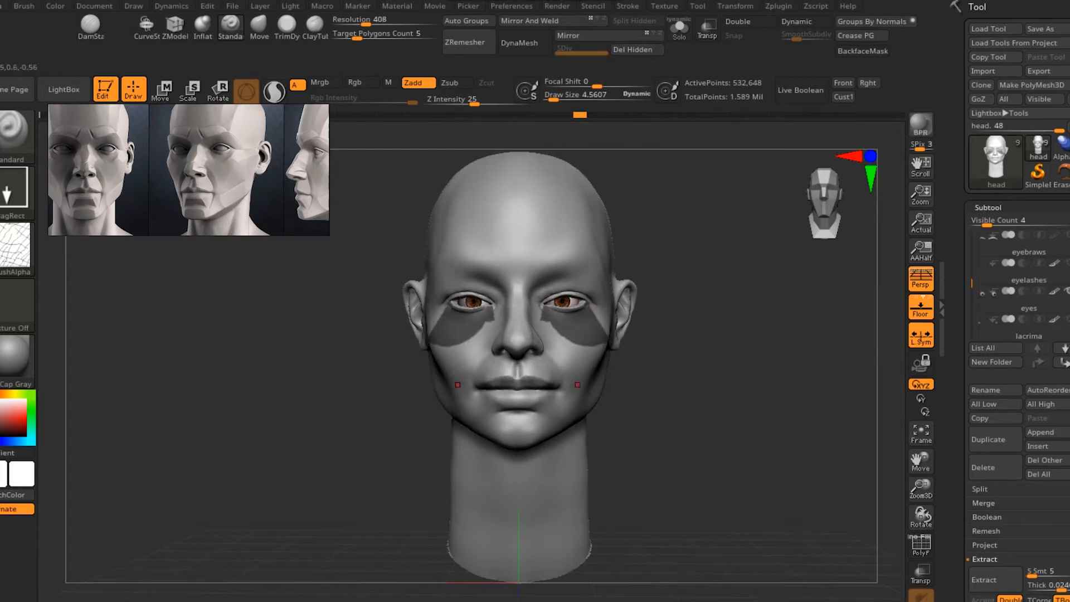
mouse_move(752, 390)
left_mouse_down()
mouse_move(685, 395)
mouse_move(752, 390)
mouse_move(686, 395)
mouse_move(752, 473)
left_mouse_up()
left_click_drag(752, 418, 794, 421)
left_click_drag(688, 295, 700, 305)
- Advance the head's undo history to the stage with shoulders and view the bust from a three-quarter angle
left_click_drag(580, 114, 607, 114)
mouse_move(713, 362)
left_mouse_down()
mouse_move(791, 353)
mouse_move(713, 356)
mouse_move(703, 312)
mouse_move(697, 335)
left_mouse_up()
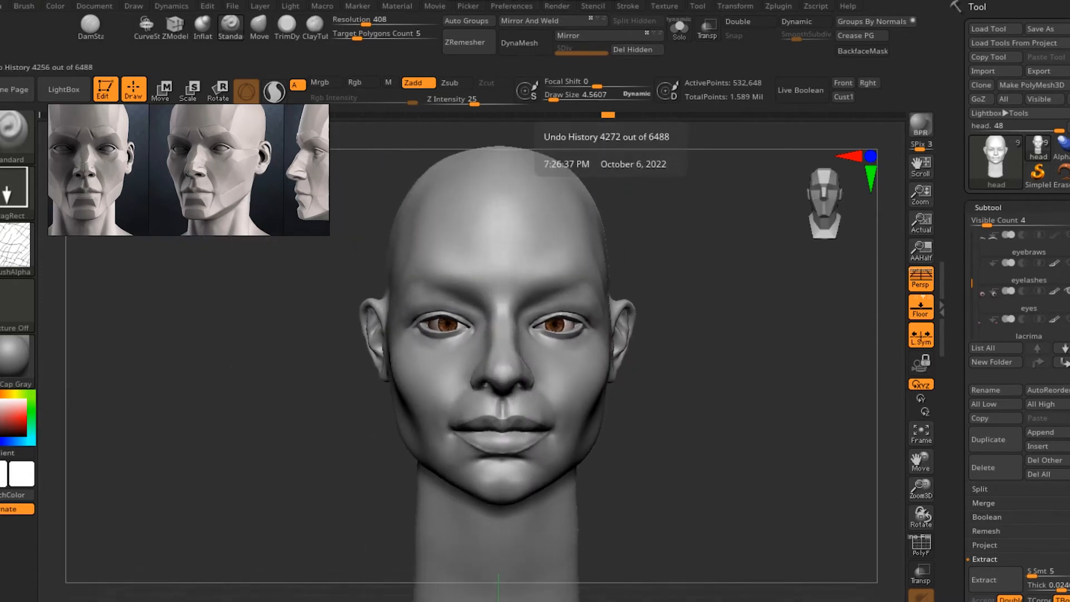
left_click_drag(608, 114, 621, 114)
mouse_move(515, 399)
right_mouse_down("alt")
mouse_move(517, 232)
mouse_move(525, 315)
mouse_move(445, 312)
right_mouse_up("alt")
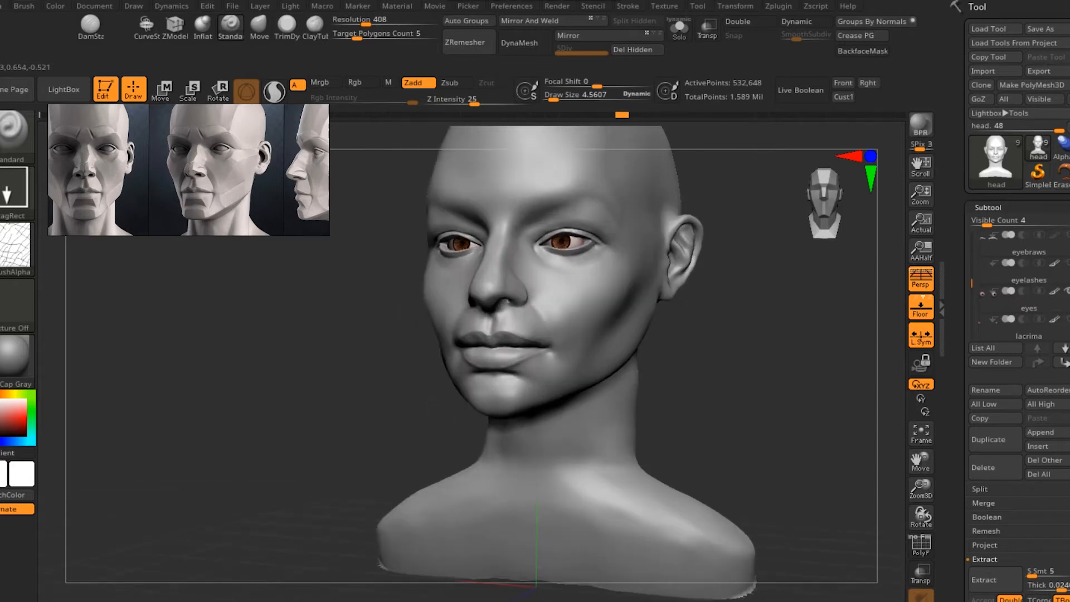
- Step the head back through its undo history to the unmasked neck without shoulders
key("ctrl+z")
key("ctrl+z")
key("ctrl+z")
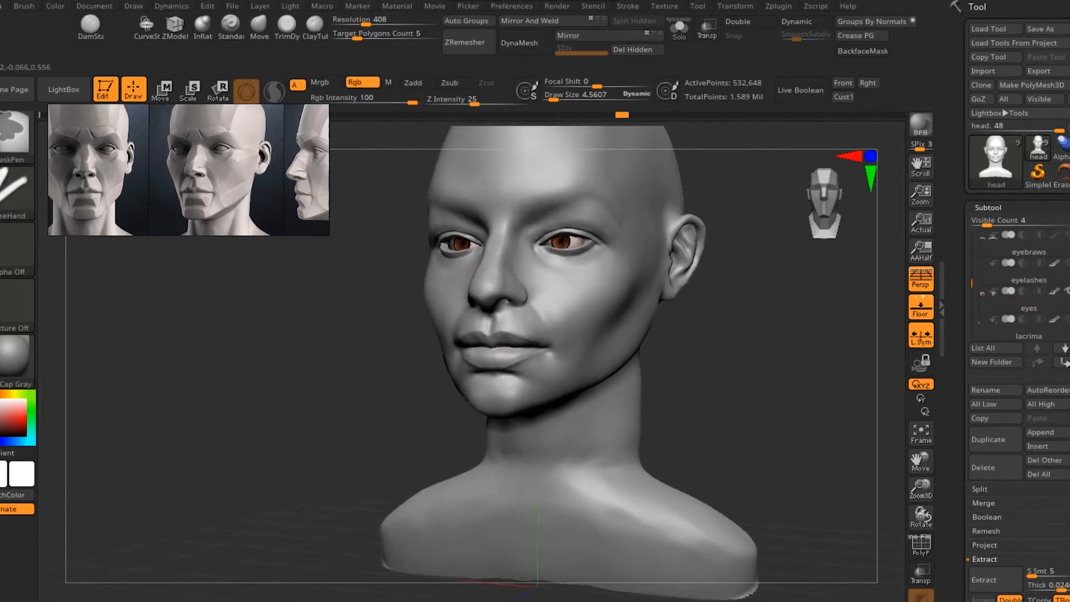
key("ctrl+z")
key("ctrl+z")
key("ctrl+z")
key("ctrl+z")
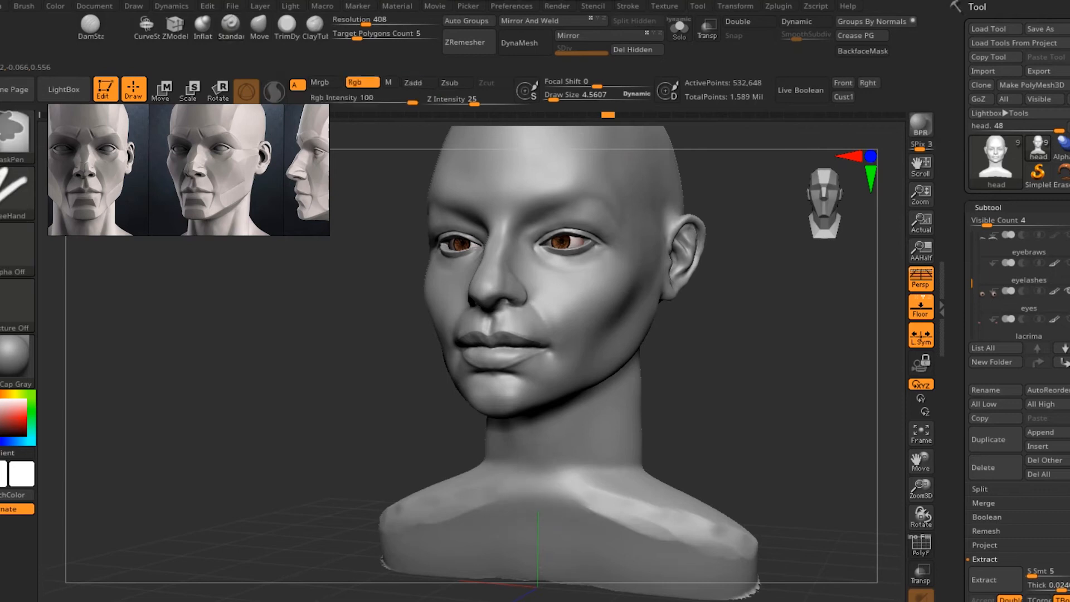
key("ctrl+z")
key("ctrl+z")
key("ctrl+z")
key("ctrl+z")
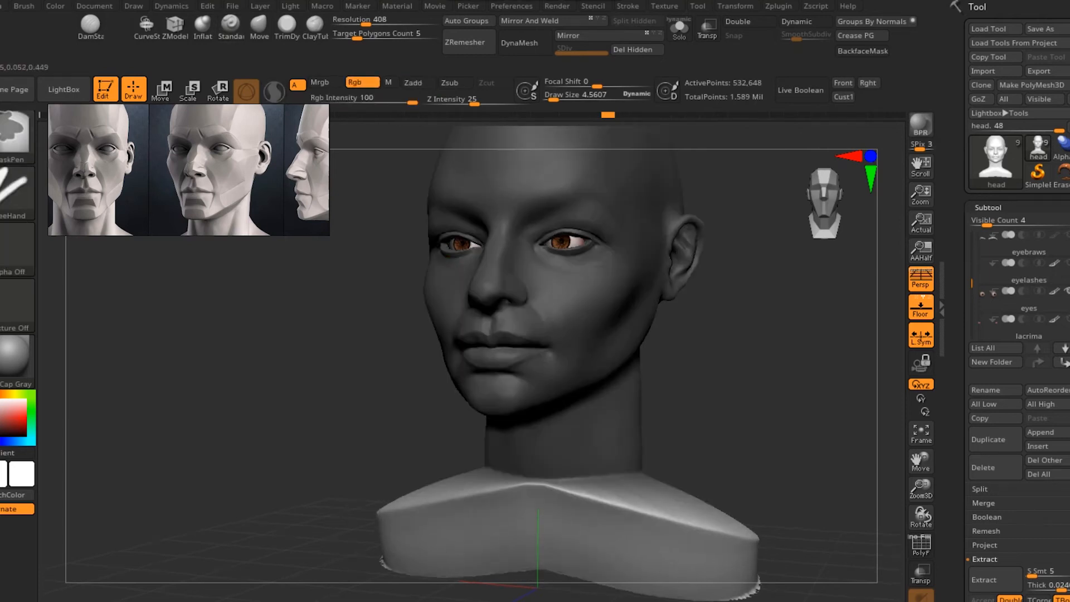
key("ctrl+z")
key("ctrl+z")
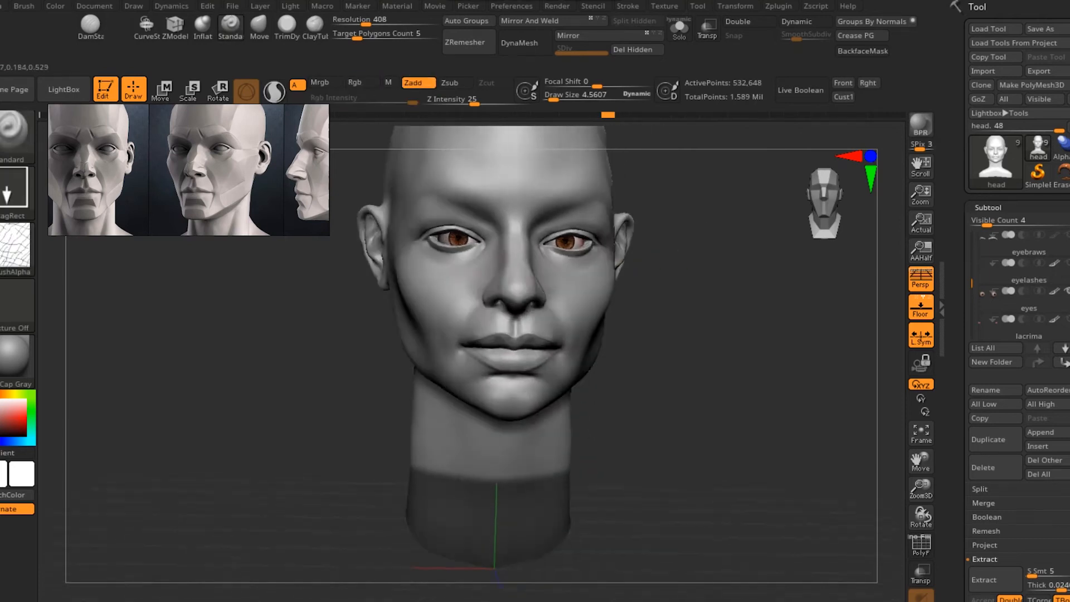
key("ctrl+z")
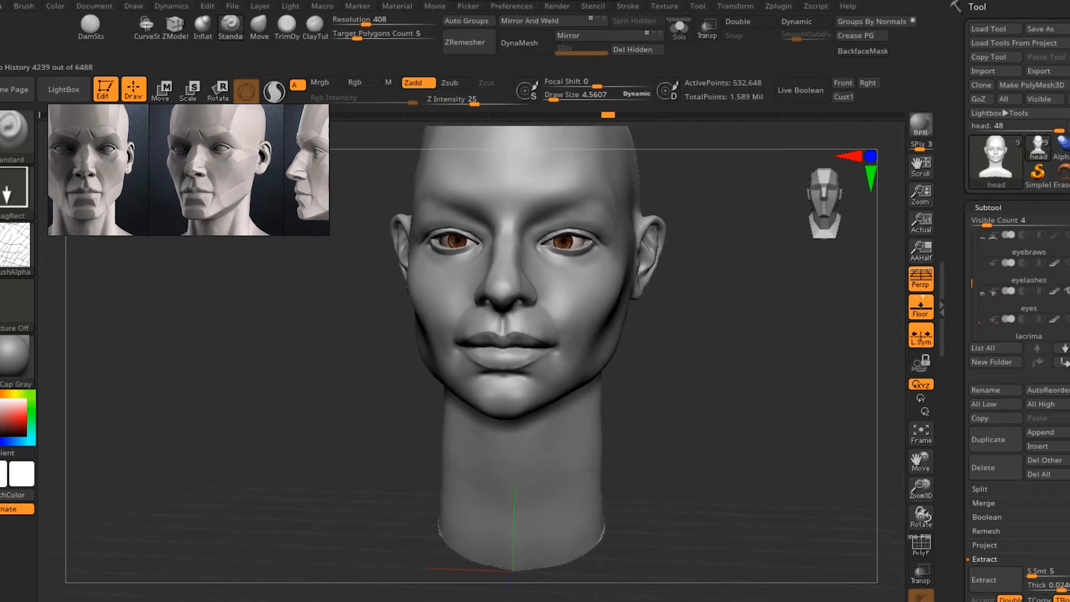
- Redo the head's changes from masking the base of the neck through forming and smoothing the shoulders
key("ctrl+shift+z")
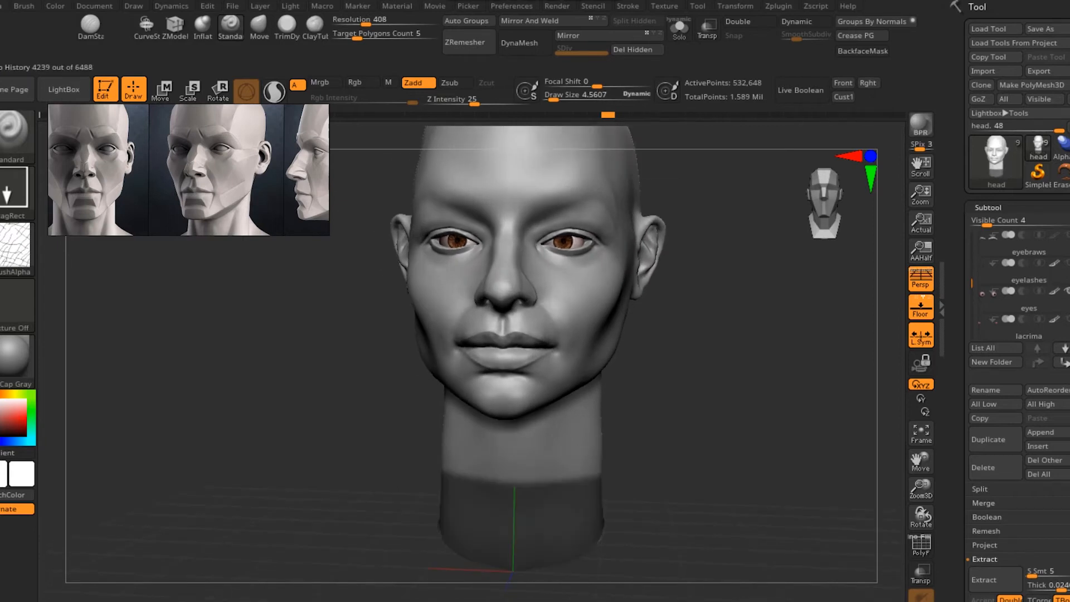
key("ctrl+shift+z")
left_click_drag(763, 312, 680, 183, "alt")
key("ctrl+shift+z")
key("ctrl+shift+z")
key("ctrl+shift+z")
key("ctrl+shift+z")
key("ctrl+shift+z")
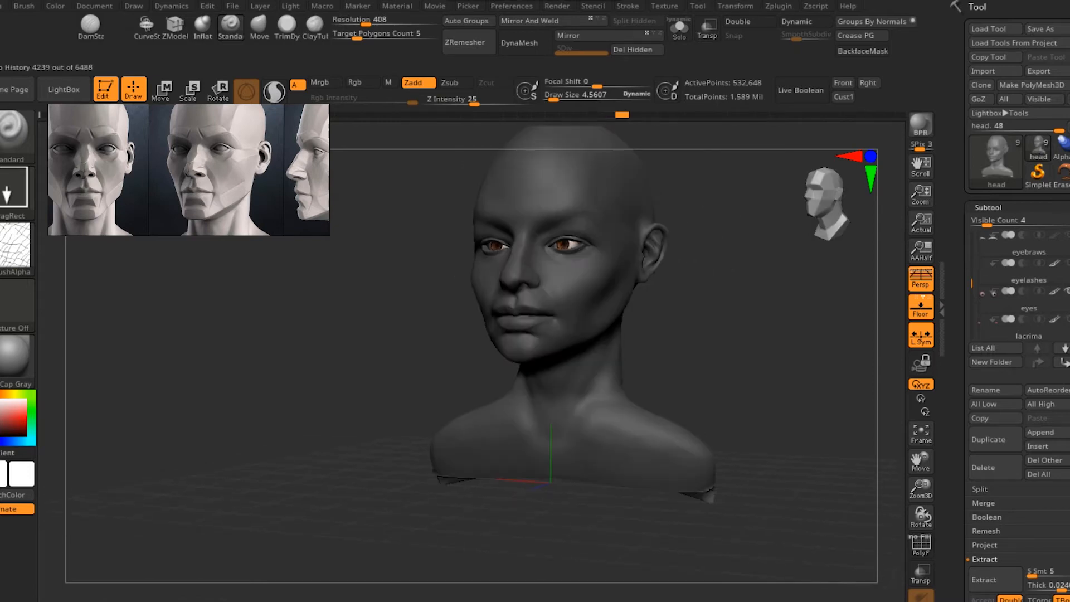
key("ctrl+shift+z")
key("ctrl+shift+z")
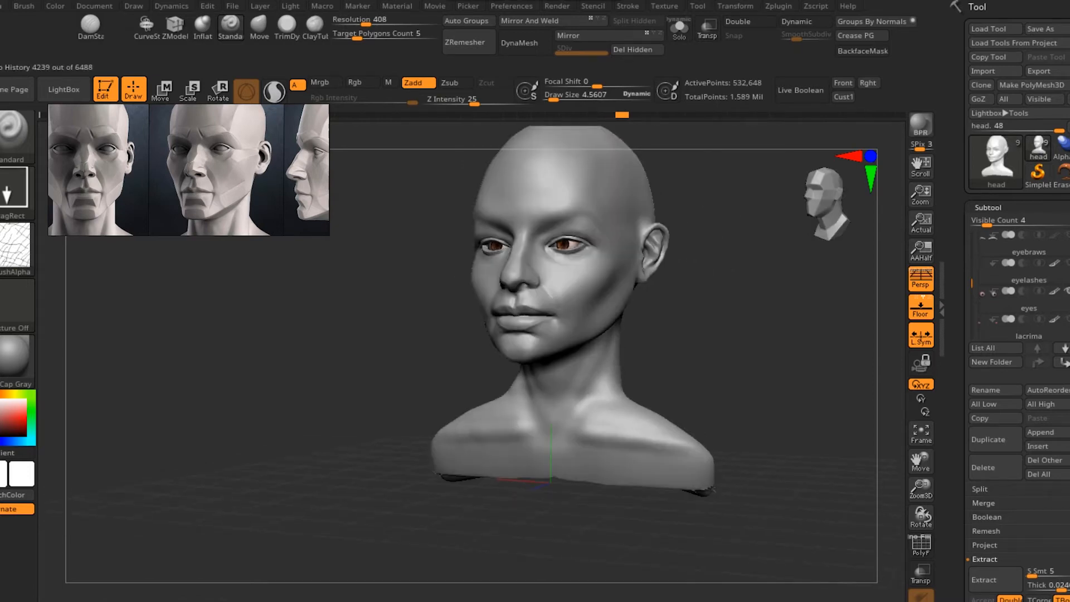
- Redo the remaining changes up to the bust with sculpted neck muscles and collarbones
key("ctrl+shift+z")
key("ctrl+shift+z")
key("ctrl+shift+z")
key("ctrl+shift+z")
key("ctrl+shift+z")
key("ctrl+shift+z")
key("ctrl+shift+z")
key("ctrl+shift+z")
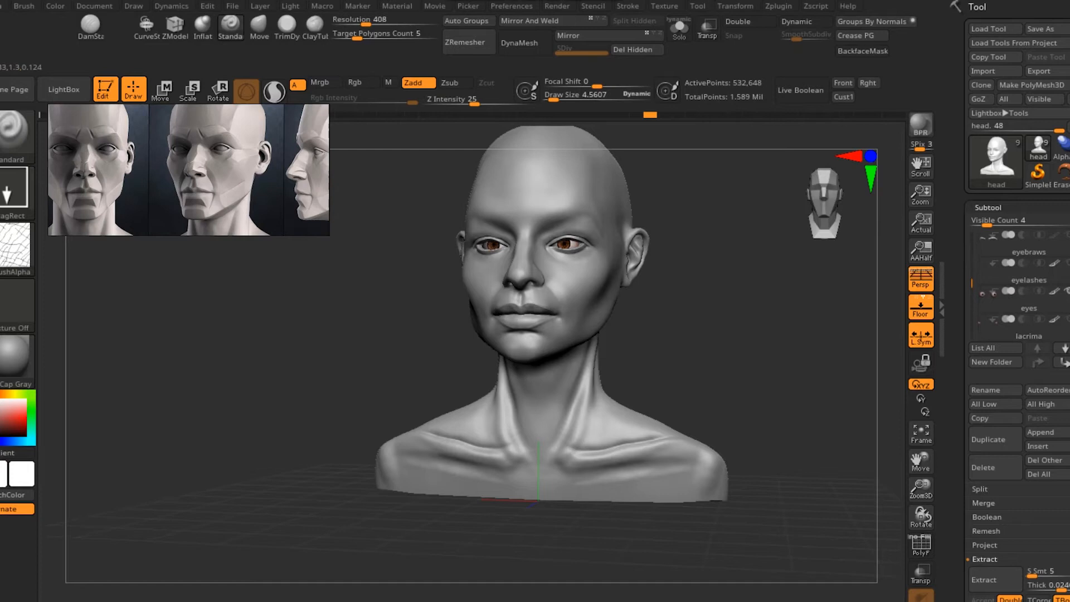
- Examine the neck and shoulder anatomy images on the reference board
middle_click_drag(292, 137, 224, 189)
scroll(224, 189, "down", 8)
middle_click_drag(284, 140, 101, 209)
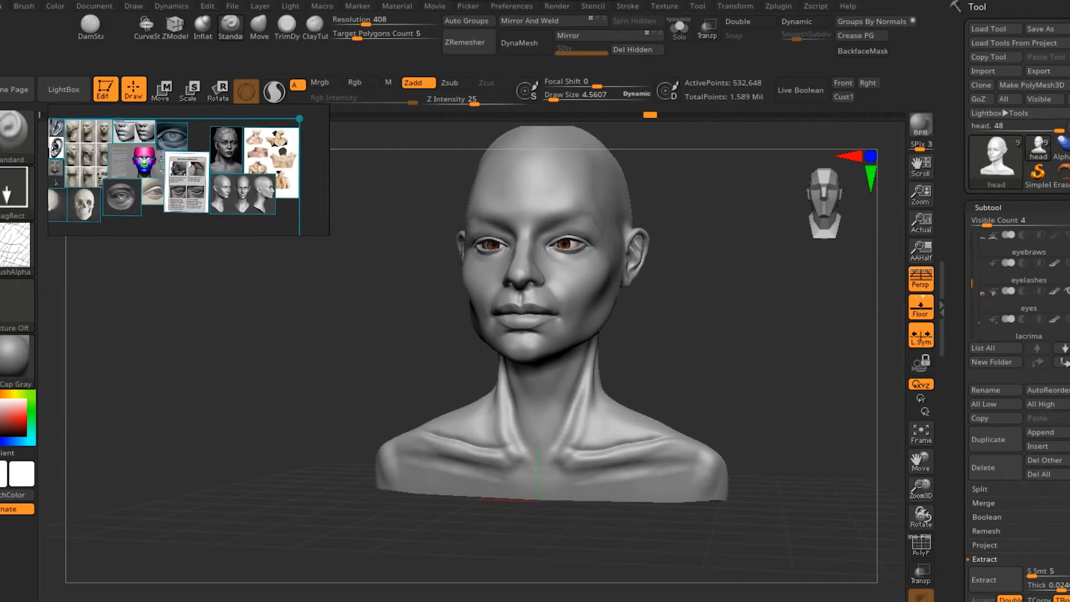
scroll(258, 150, "up", 5)
middle_click_drag(258, 150, 225, 169)
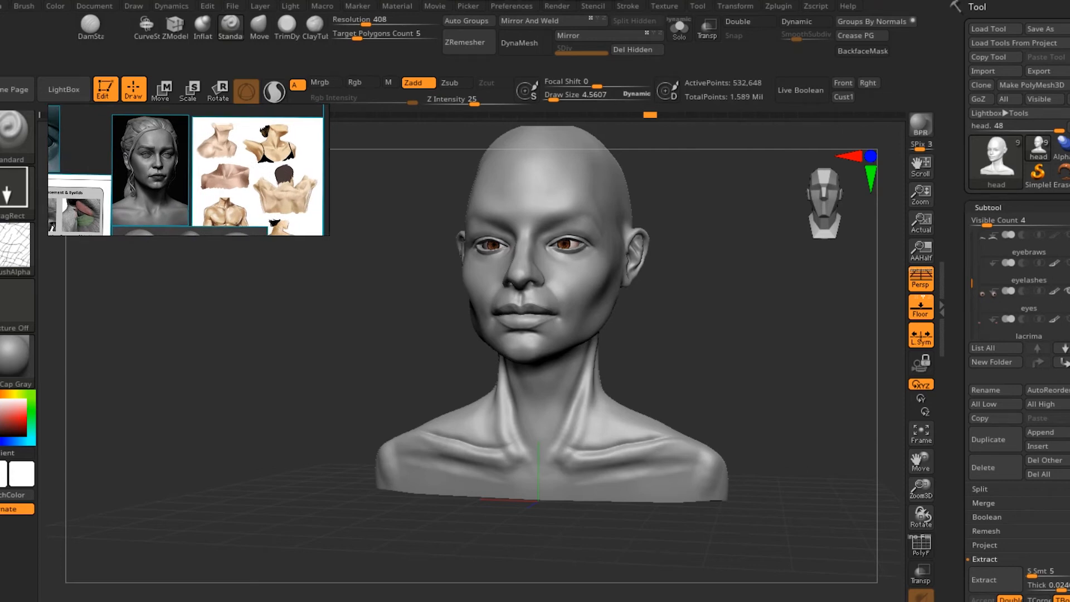
- Redo the head's changes through softening the sculpted neck muscles and collarbones
key("ctrl+z")
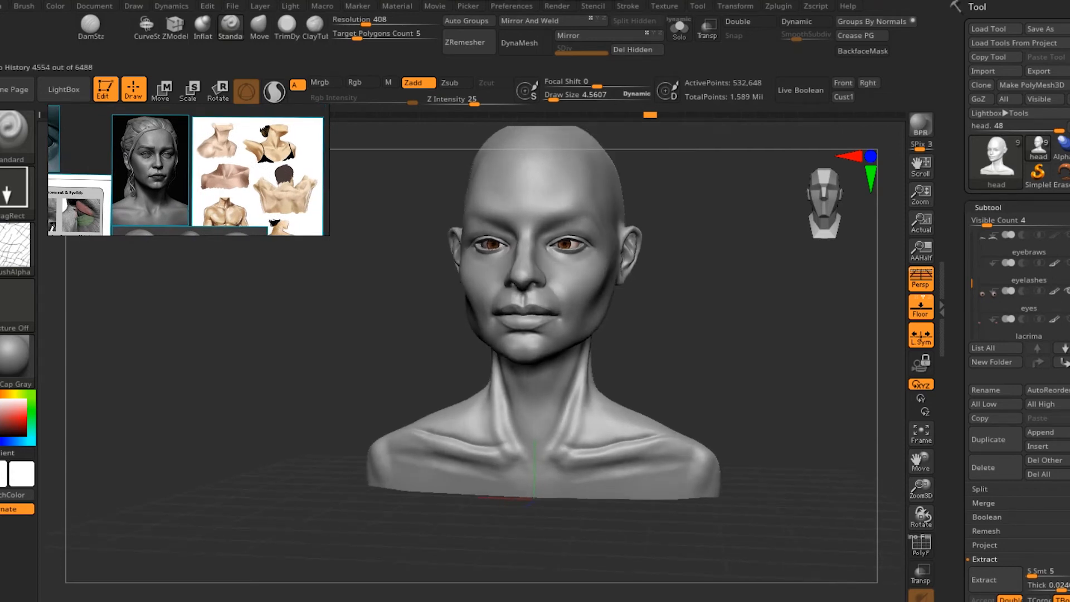
key("ctrl+shift+z")
key("ctrl+shift+z")
key("ctrl+shift+z")
key("ctrl+shift+z")
key("ctrl+shift+z")
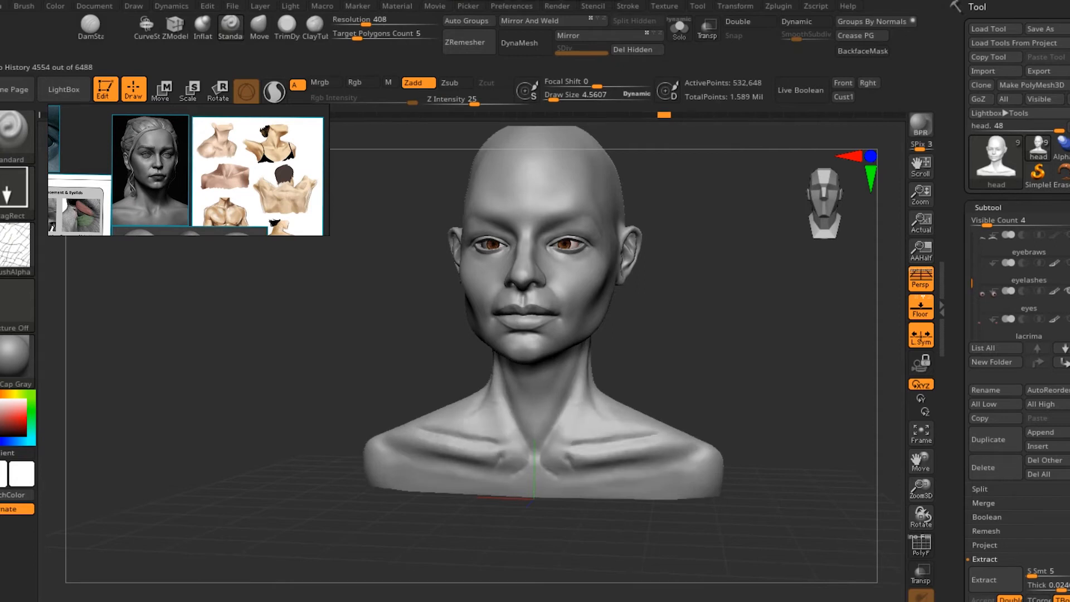
- Redo the head's further changes through smoothing the collarbones and chest and rounding the outer shoulders
key("ctrl+shift+z")
key("ctrl+shift+z")
key("ctrl+shift+z")
key("ctrl+shift+z")
key("ctrl+shift+z")
key("ctrl+shift+z")
key("ctrl+shift+z")
key("ctrl+shift+z")
key("ctrl+shift+z")
key("ctrl+shift+z")
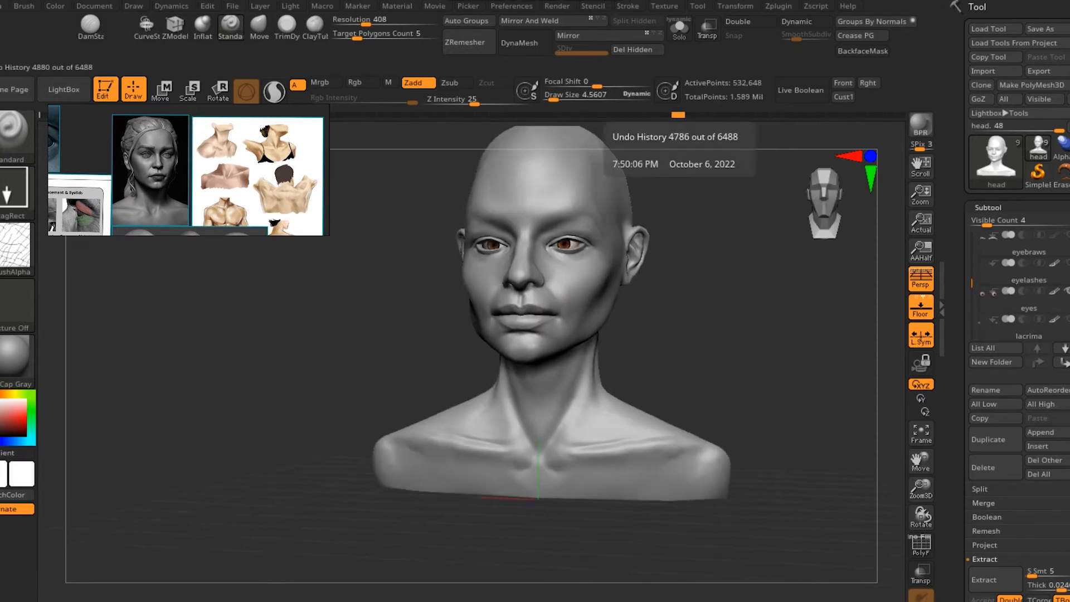
key("ctrl+shift+z")
key("ctrl+shift+z")
key("ctrl+shift+z")
key("ctrl+shift+z")
key("ctrl+shift+z")
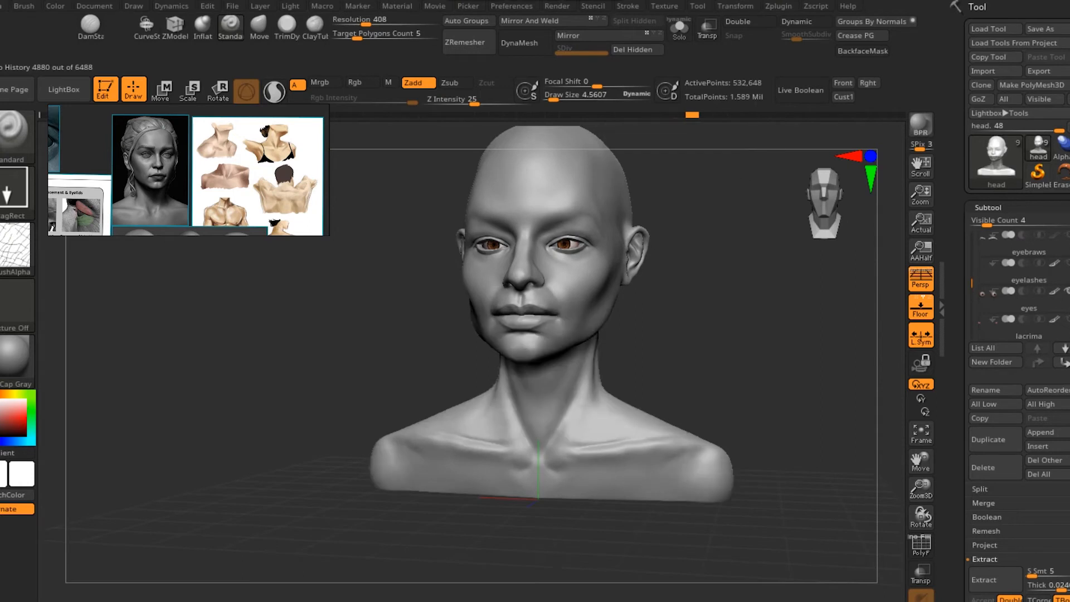
- Redo the changes to the chest surface below the collarbones, checking the bust from three-quarter and front views
left_click_drag(791, 290, 734, 299)
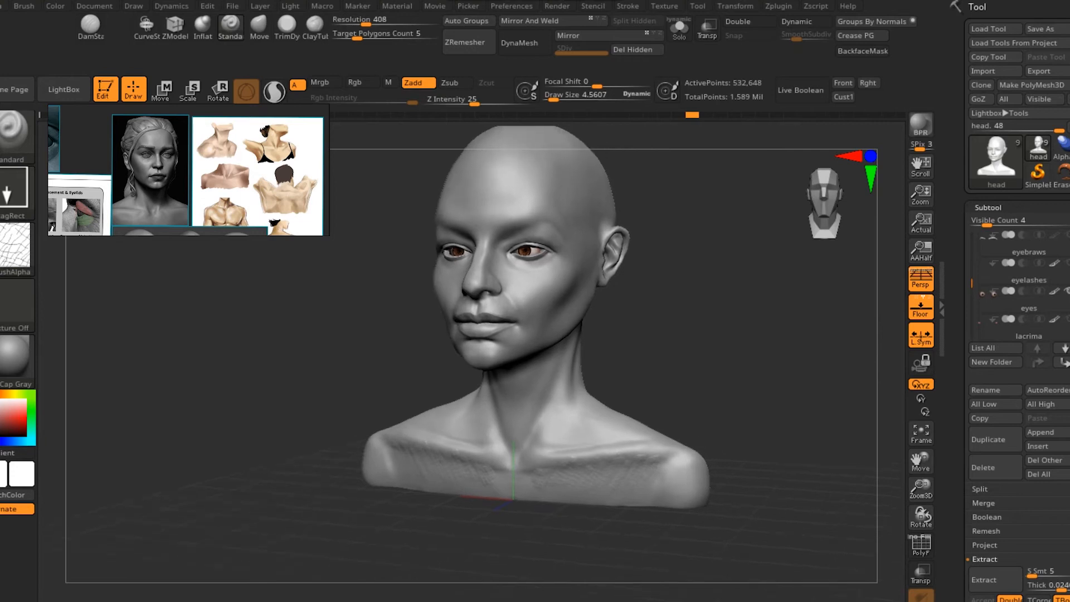
key("ctrl+shift+z")
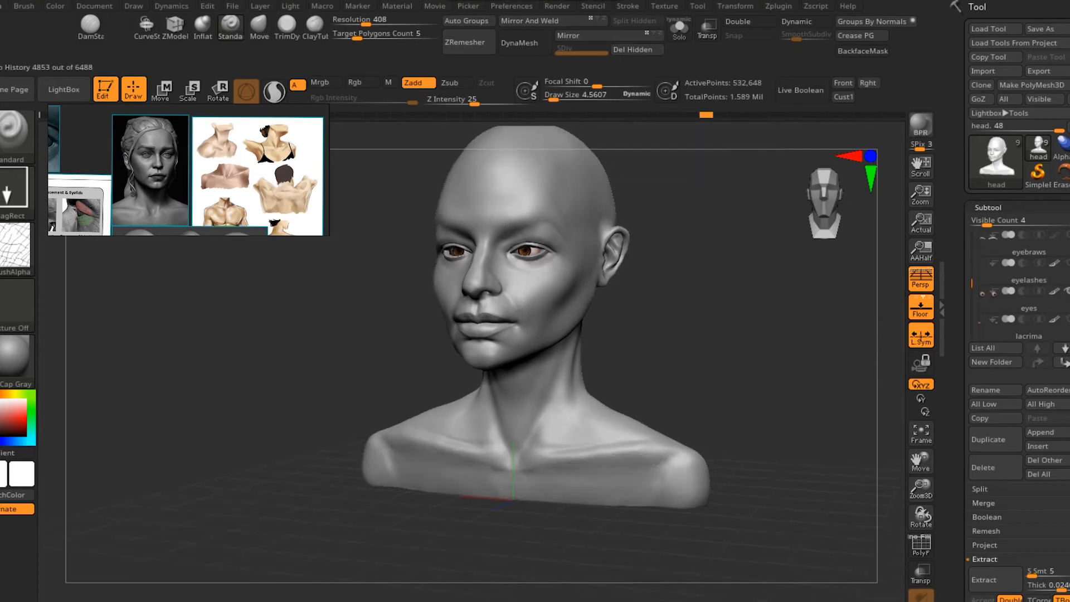
key("ctrl+shift+z")
mouse_move(769, 301)
left_mouse_down()
mouse_move(658, 298)
mouse_move(780, 300)
mouse_move(741, 301)
mouse_move(769, 301)
left_mouse_up()
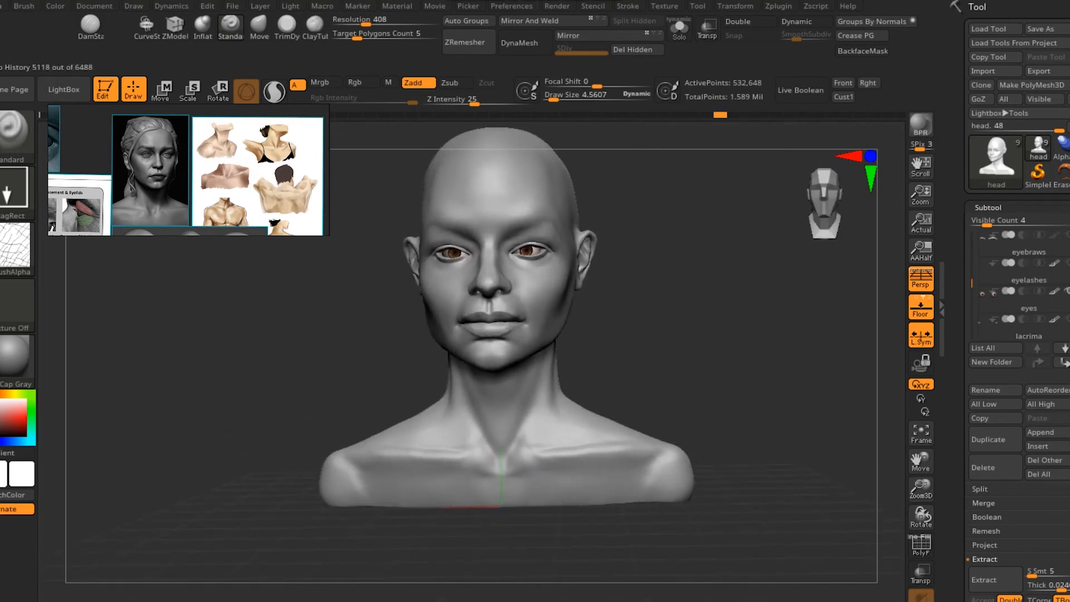
- Inspect the face up close and redo the head's changes to the stage with masked areas around the eyes
left_click_drag(769, 267, 771, 423, "alt")
left_click_drag(735, 390, 852, 328)
key("ctrl+shift+z")
key("ctrl+shift+z")
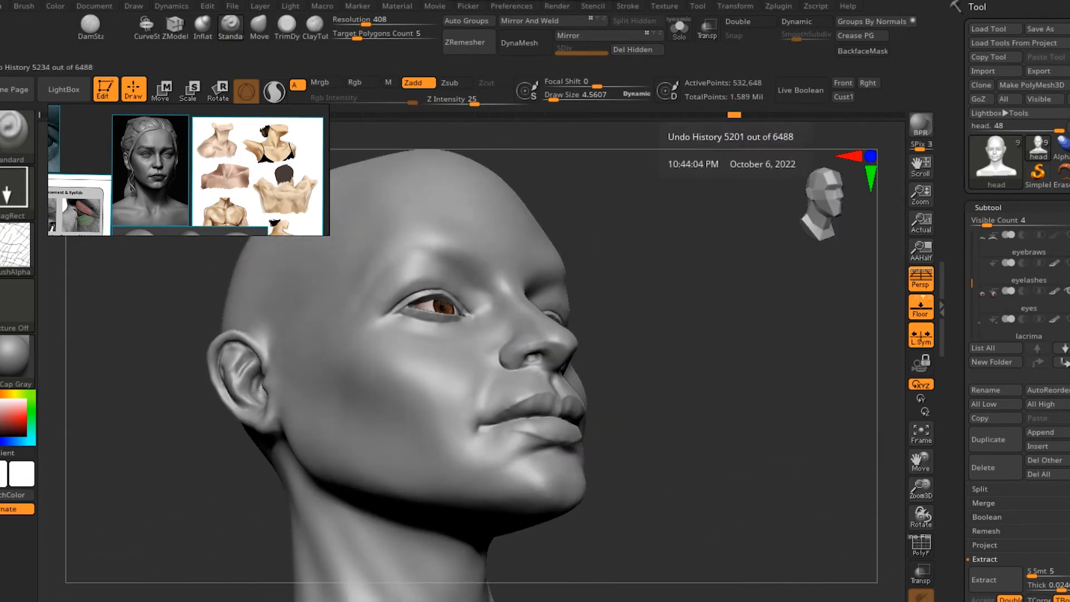
key("ctrl+shift+z")
key("ctrl+shift+z")
key("ctrl+shift+z")
key("ctrl+shift+z")
key("ctrl+shift+z")
key("ctrl+shift+z")
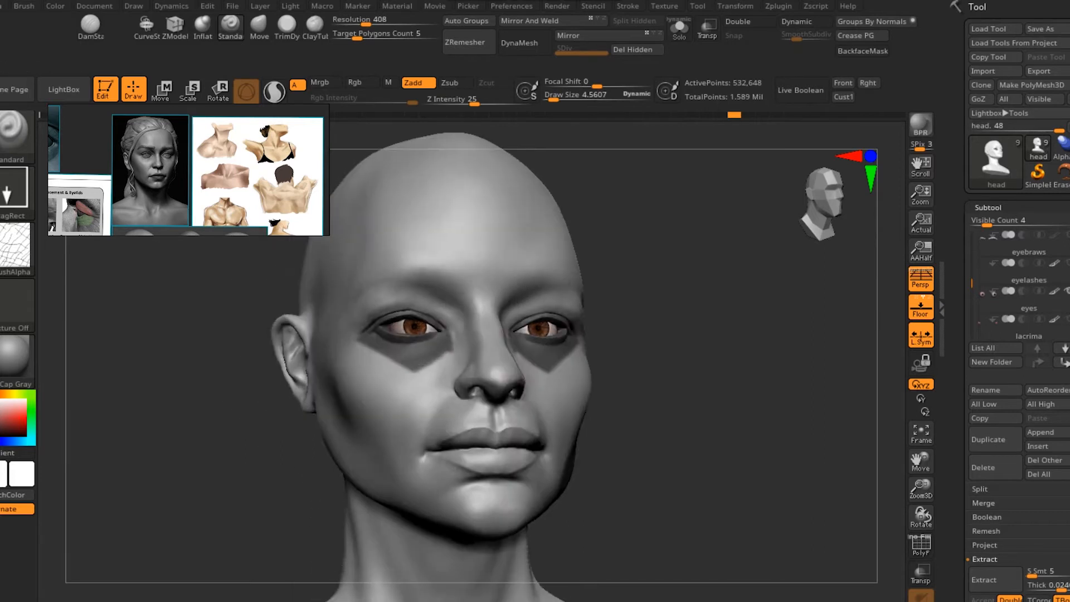
- Step through the neighbouring undo history states with the eye areas masked and compare the head's shape from several angles
key("ctrl+shift+z")
key("ctrl+shift+z")
key("ctrl+shift+z")
key("ctrl+shift+z")
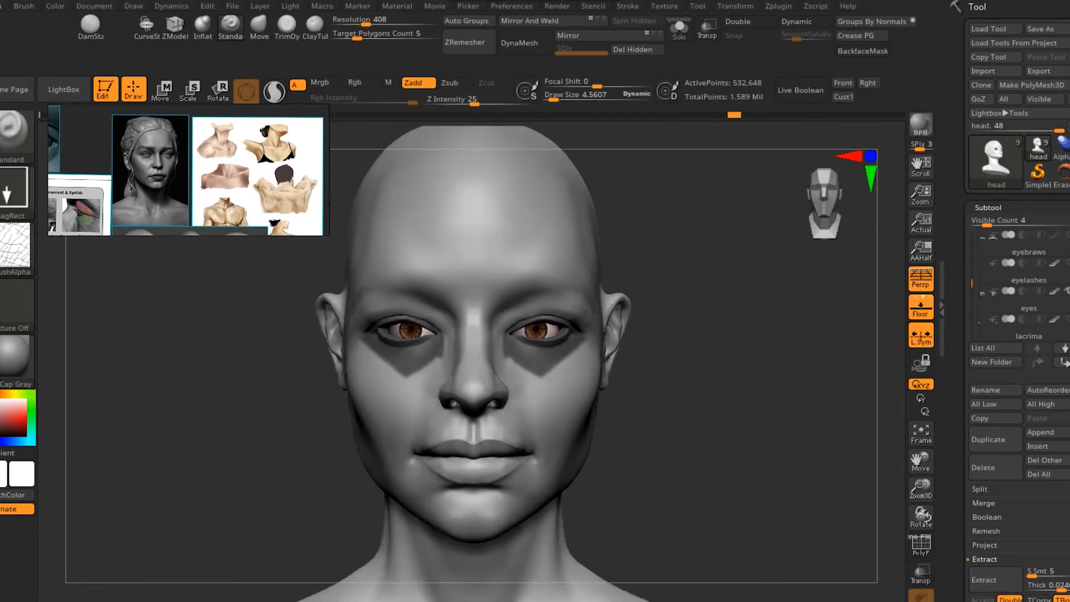
key("ctrl+shift+z")
key("ctrl+shift+z")
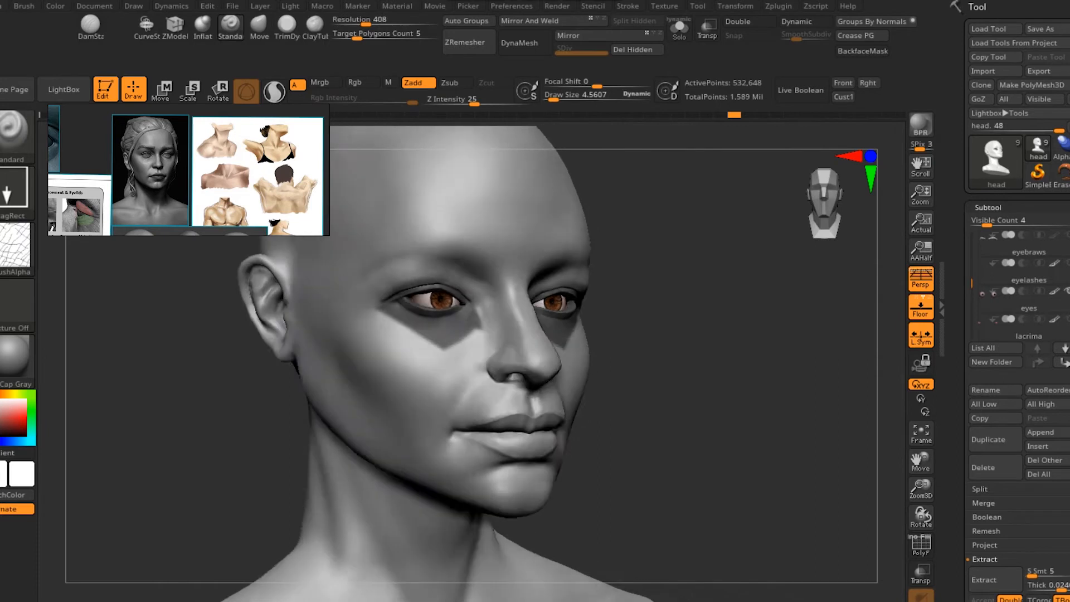
key("ctrl+shift+z")
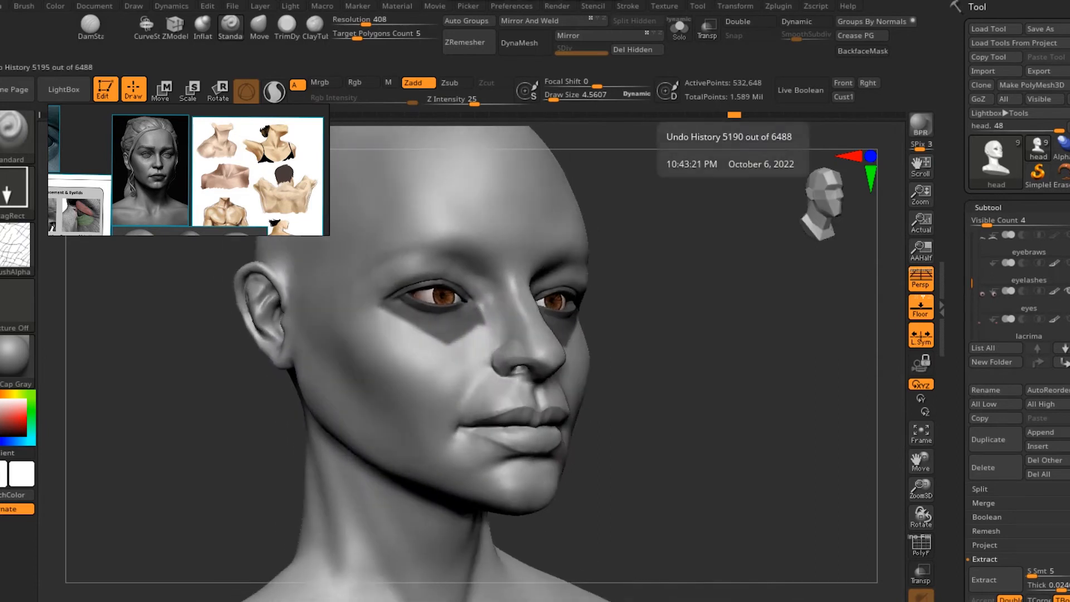
key("ctrl+shift+z")
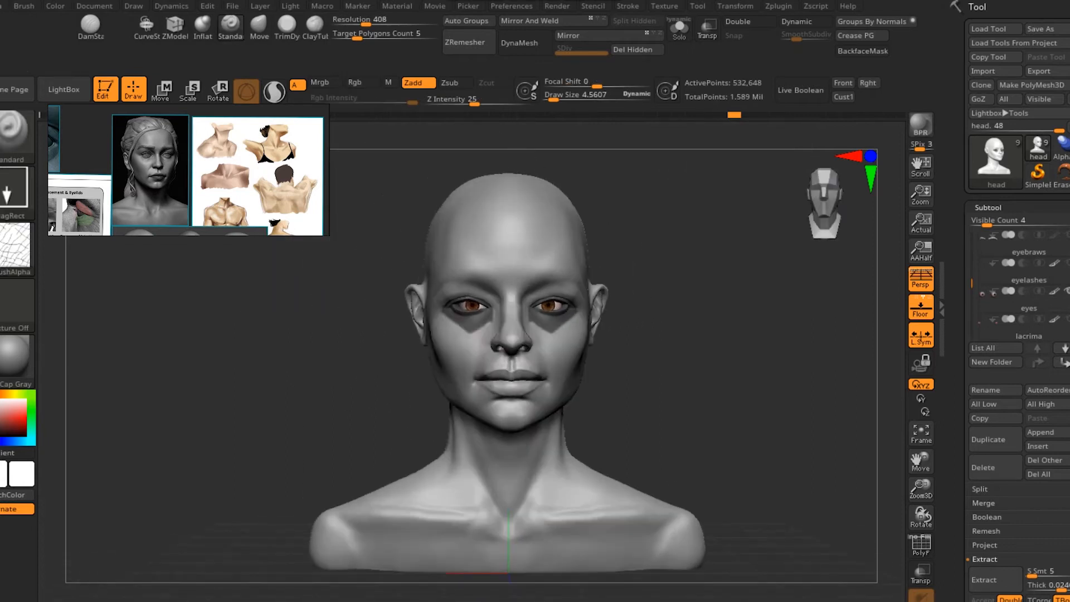
key("ctrl+z")
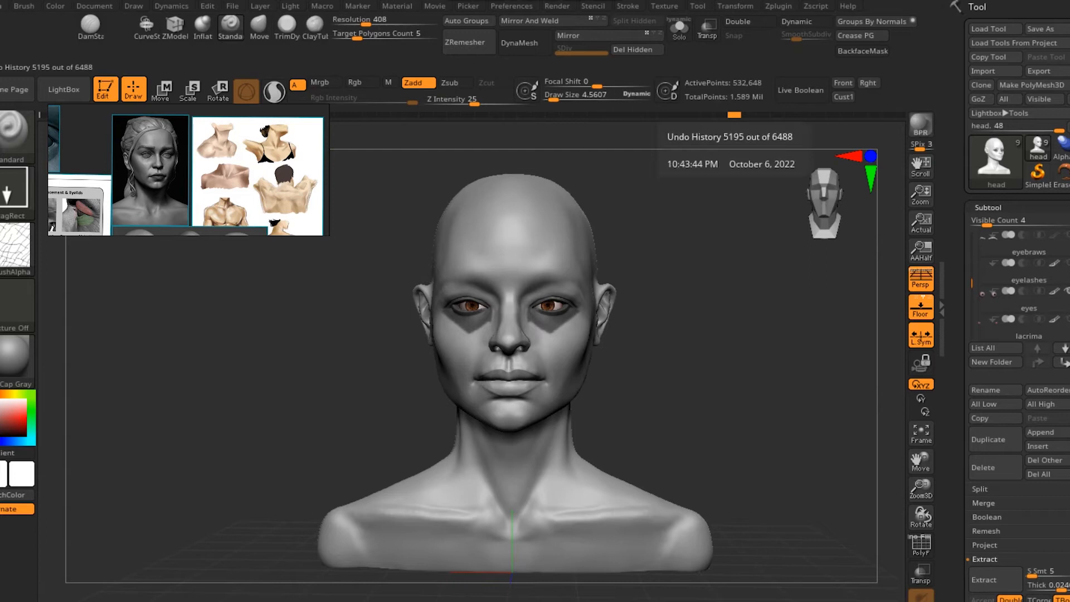
key("ctrl+z")
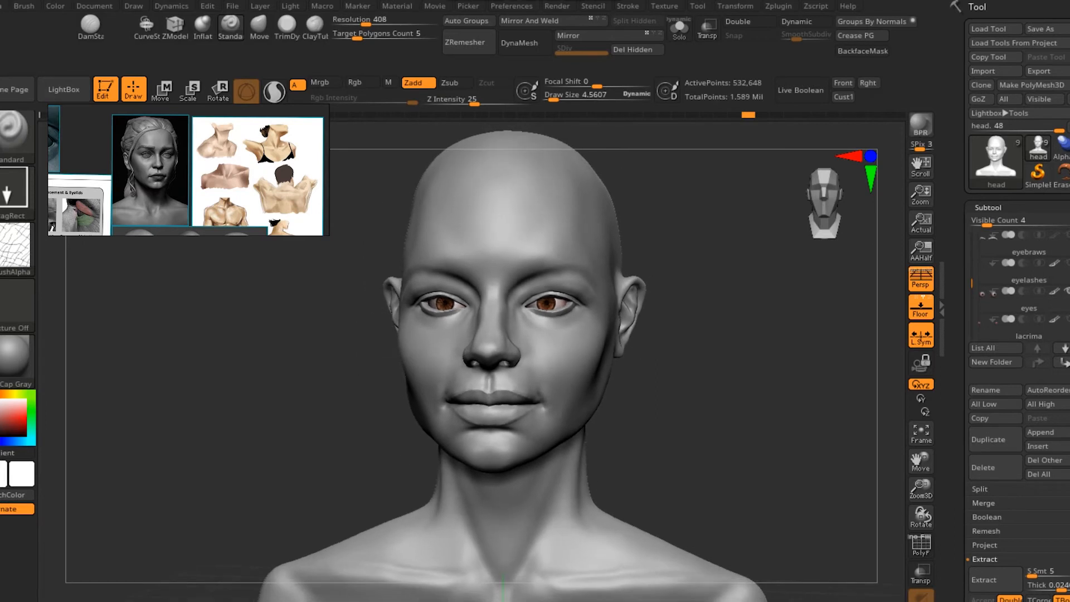
- Redo the unmasked head's next changes and compare the face and neck in three-quarter and profile views
mouse_move(658, 232)
right_mouse_down("alt")
mouse_move(571, 87)
mouse_move(578, 120)
mouse_move(574, 83)
right_mouse_up("alt")
right_click_drag(473, 268, 668, 271)
right_click_drag(501, 278, 501, 354, "alt")
key("ctrl+z")
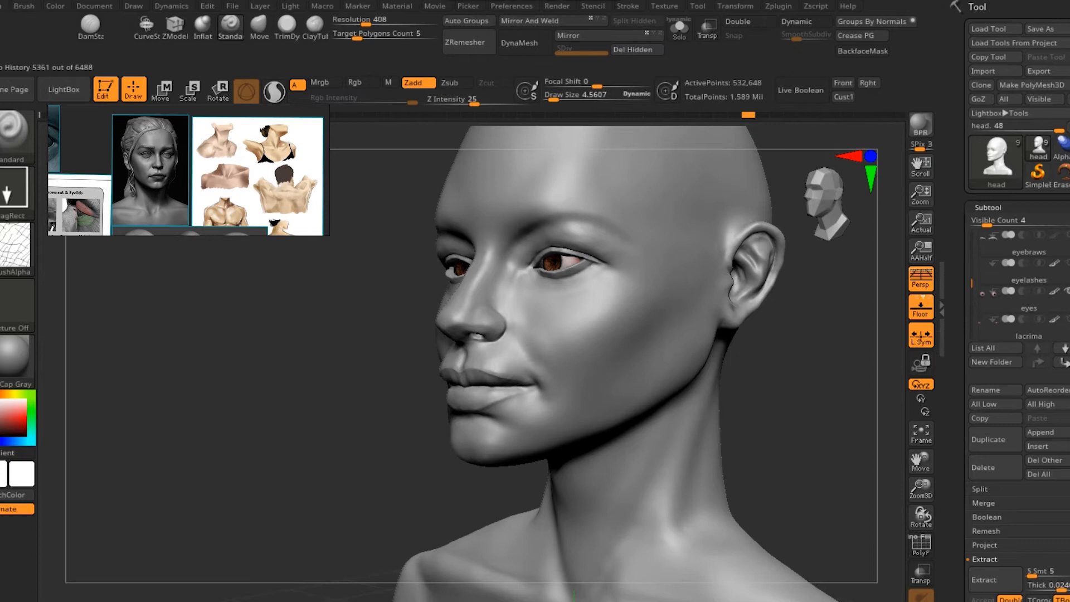
key("ctrl+shift+z")
right_click_drag(598, 356, 393, 327, "ctrl")
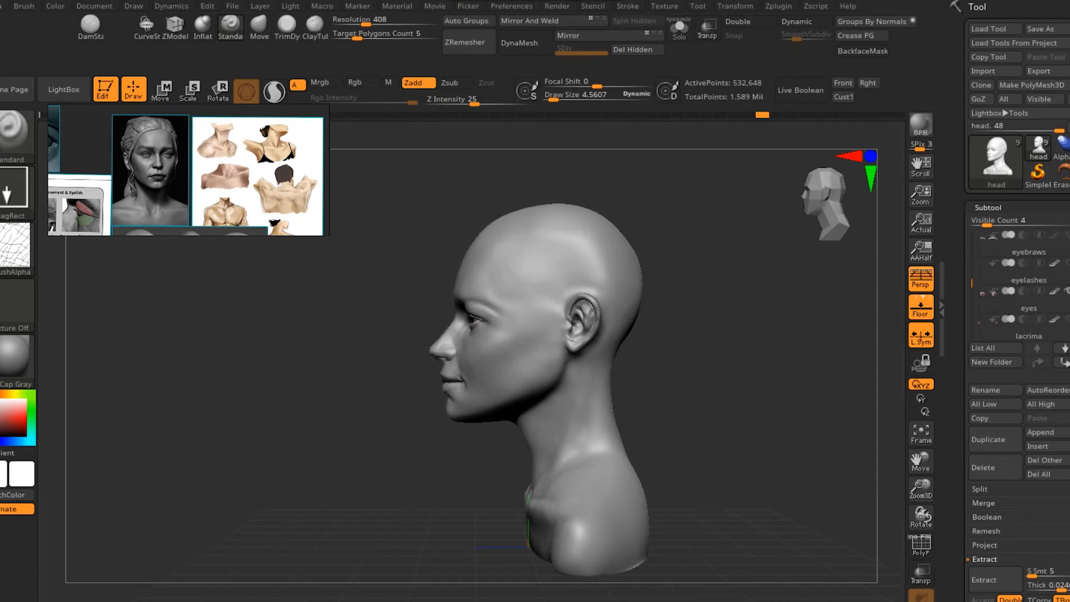
right_click_drag(535, 335, 473, 327, "alt")
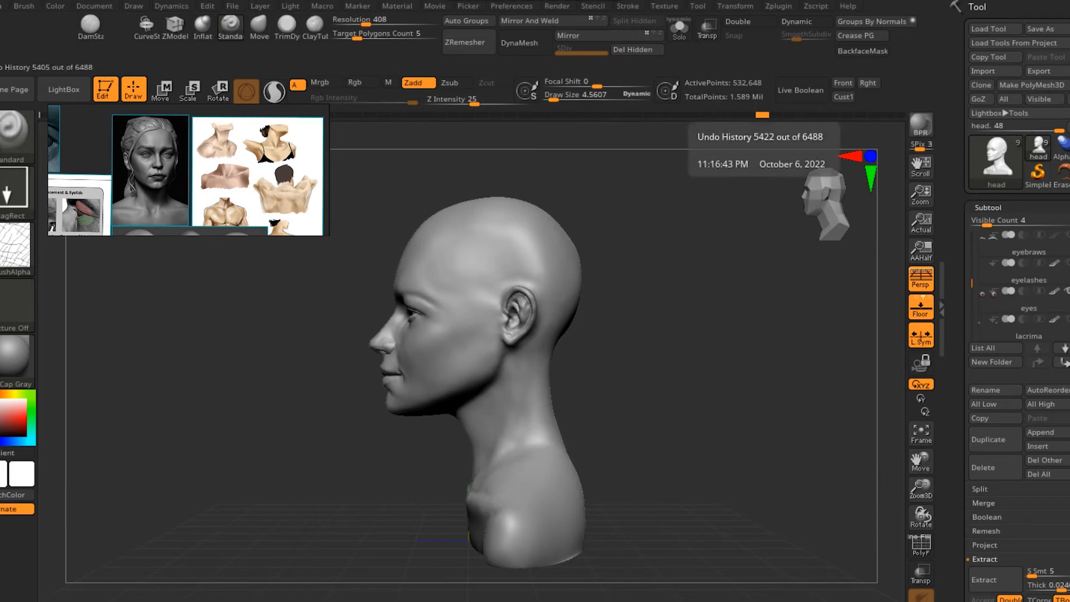
- Compare neighbouring history states of the head in profile and front views, then advance past the masked upper eyelid stage
key("ctrl+z")
left_click_drag(605, 493, 816, 494)
left_click(763, 115)
left_click_drag(763, 423, 641, 420)
left_click_drag(725, 424, 819, 415, "alt")
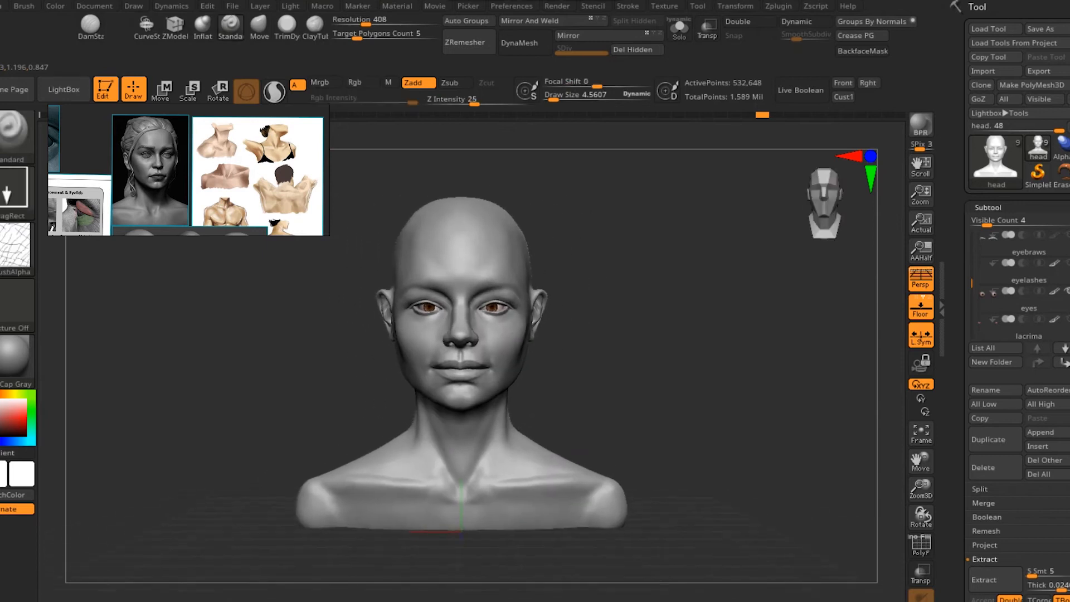
left_click(774, 114)
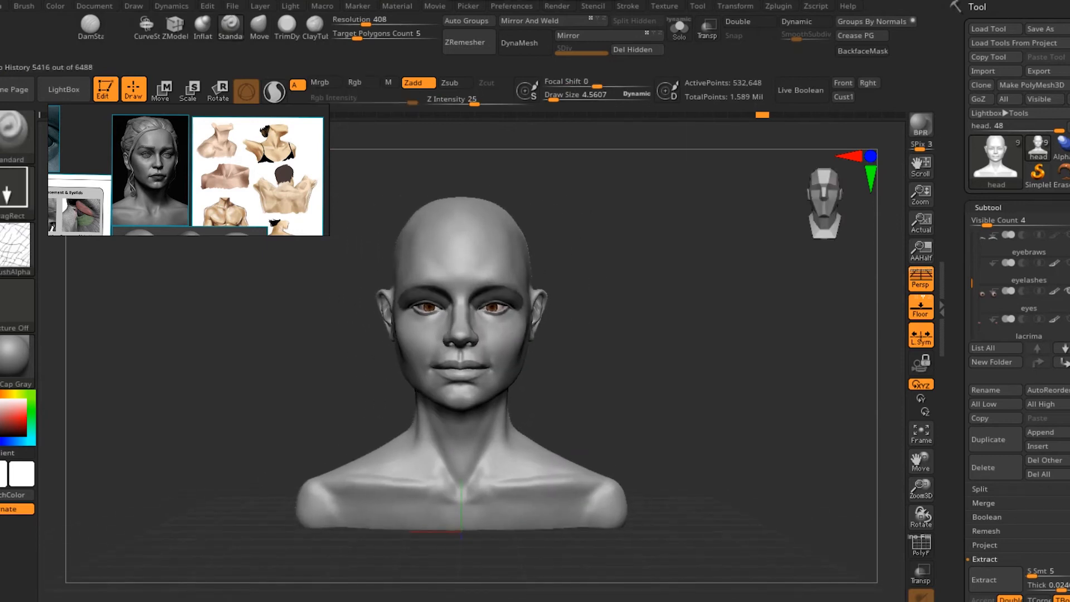
mouse_move(769, 363)
left_mouse_down()
mouse_move(624, 362)
mouse_move(797, 368)
mouse_move(766, 365)
left_mouse_up()
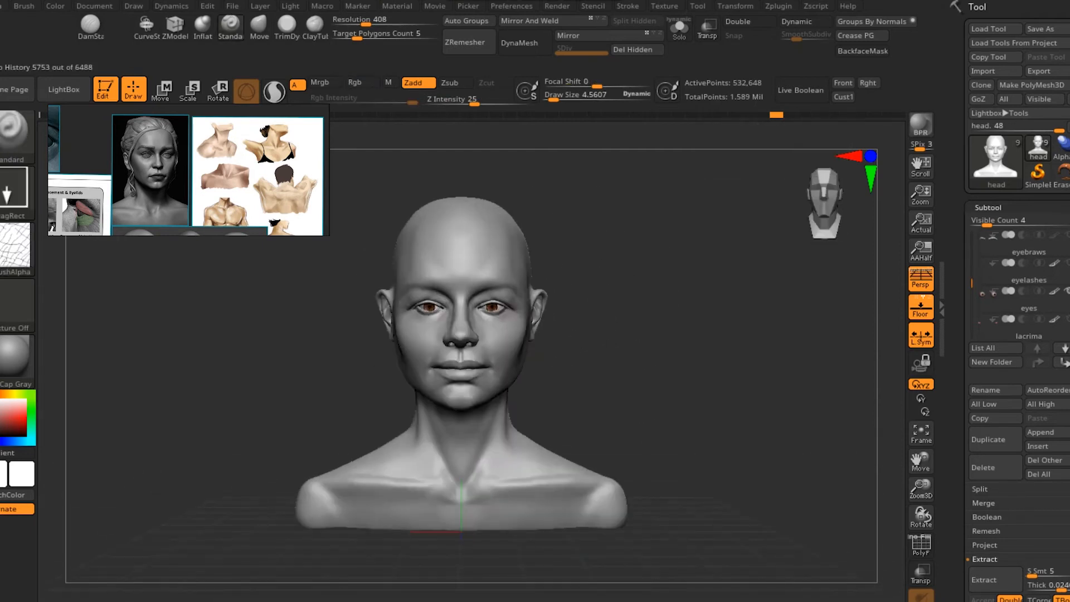
- Redo the head's changes through masking the areas above the eyes and refining the upper eyelids
mouse_move(725, 357)
left_mouse_down("alt")
mouse_move(772, 348)
mouse_move(772, 418)
mouse_move(691, 415)
mouse_move(791, 411)
mouse_move(785, 345)
mouse_move(791, 358)
mouse_move(725, 360)
left_mouse_up("alt")
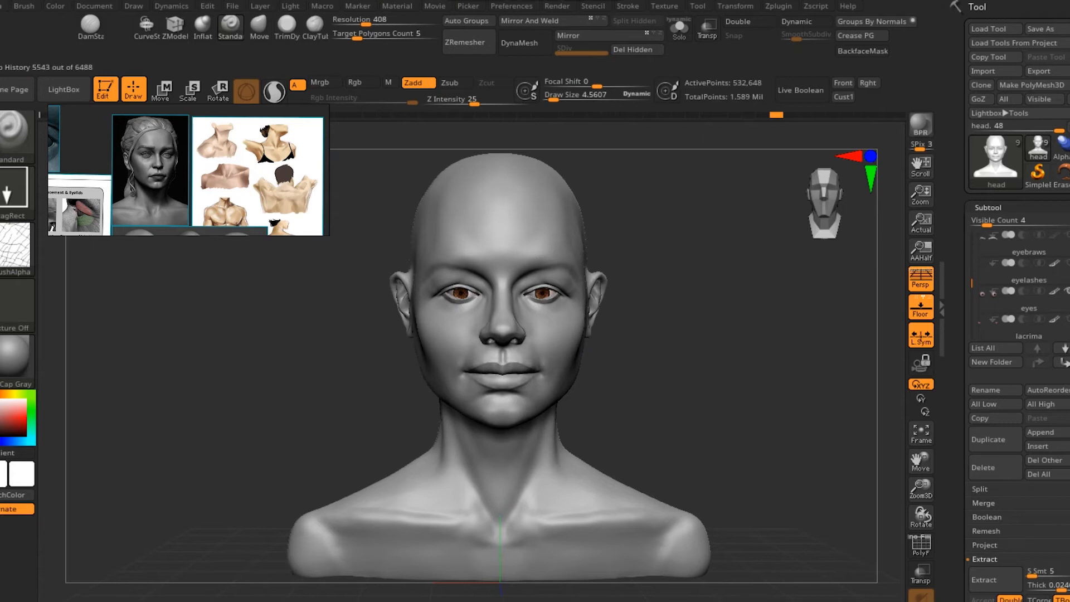
left_click_drag(528, 315, 532, 295)
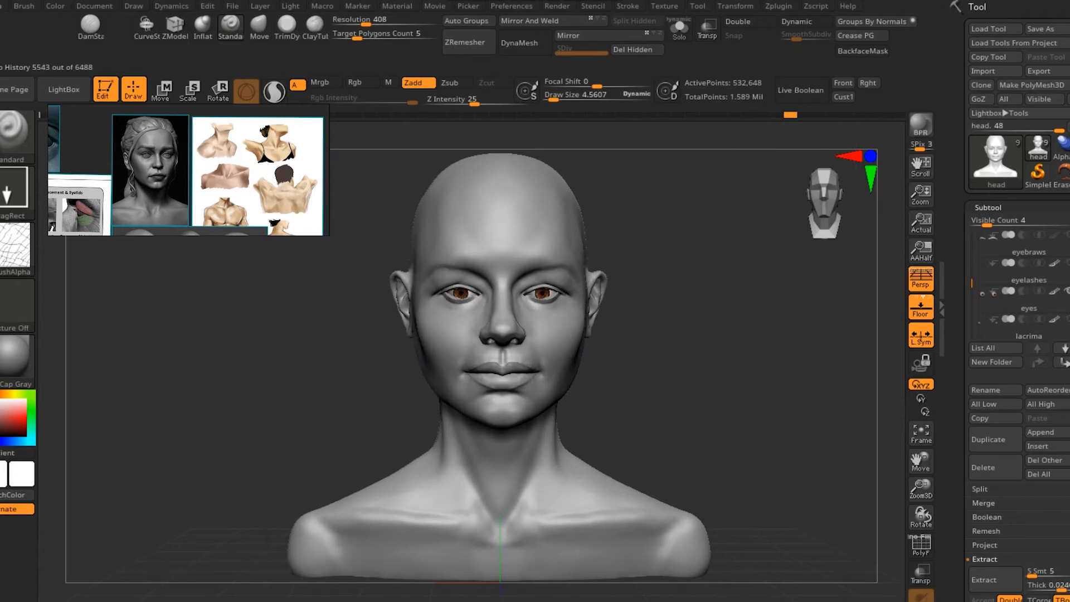
mouse_move(741, 362)
left_mouse_down()
mouse_move(608, 363)
mouse_move(883, 362)
mouse_move(719, 362)
left_mouse_up()
key("ctrl+shift+z")
key("ctrl+shift+z")
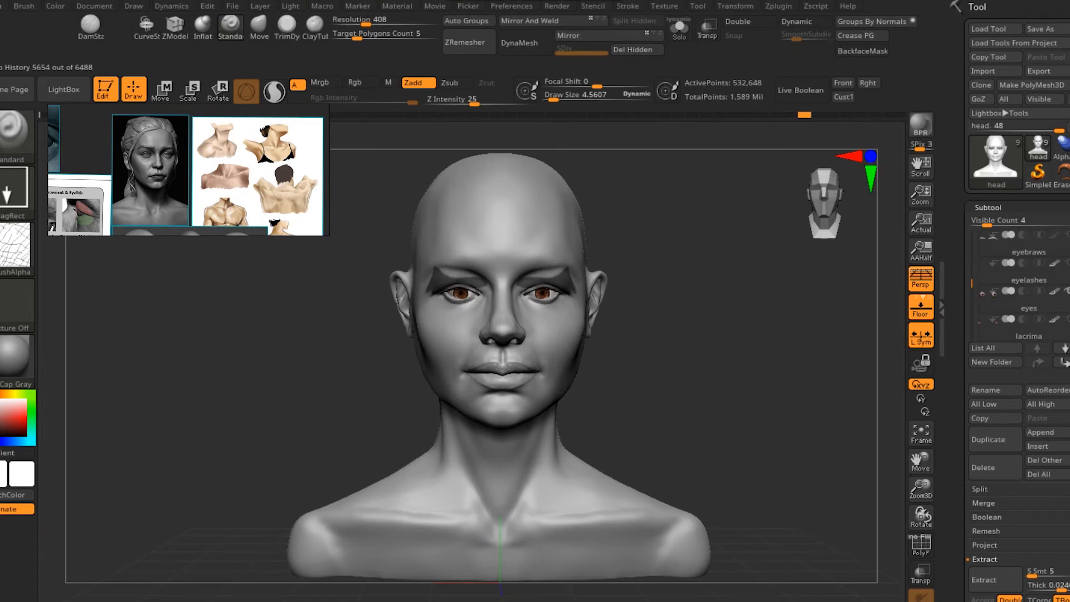
key("ctrl+shift+z")
key("ctrl+shift+z")
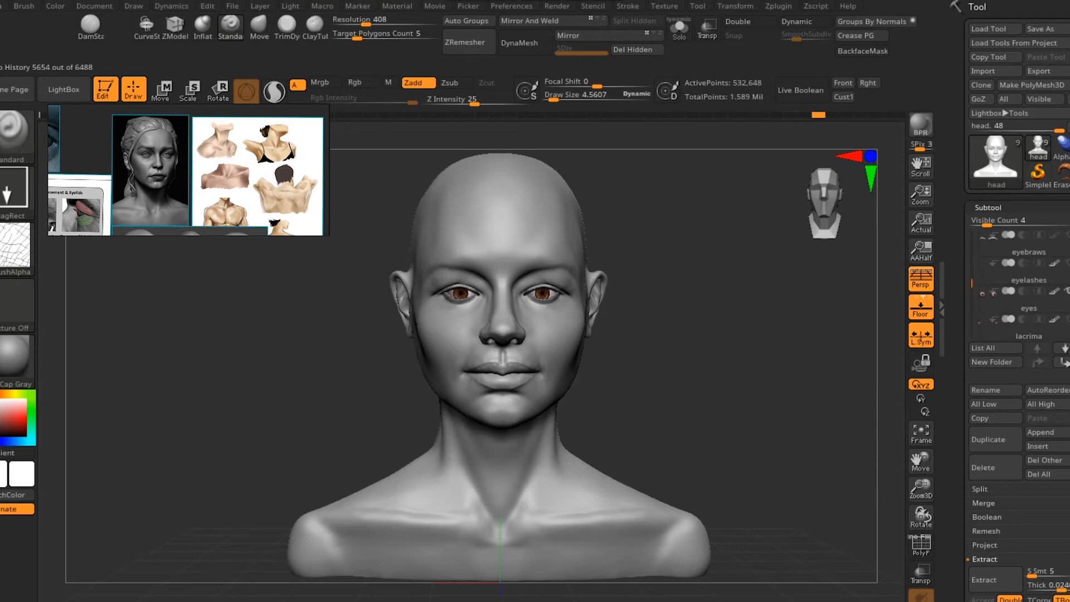
- Advance the head's undo history through the masked eyebrow shapes to the masked scalp and sculpted collarbone hollows
left_click(832, 114)
mouse_move(256, 384)
left_mouse_down()
mouse_move(403, 386)
mouse_move(427, 365)
mouse_move(315, 368)
left_mouse_up()
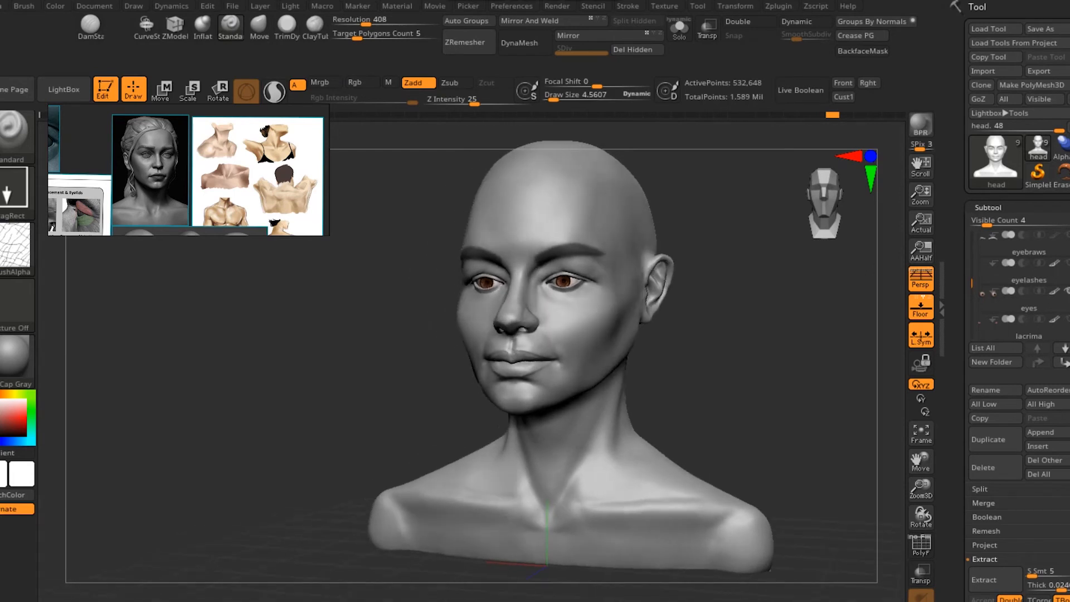
left_click(832, 115)
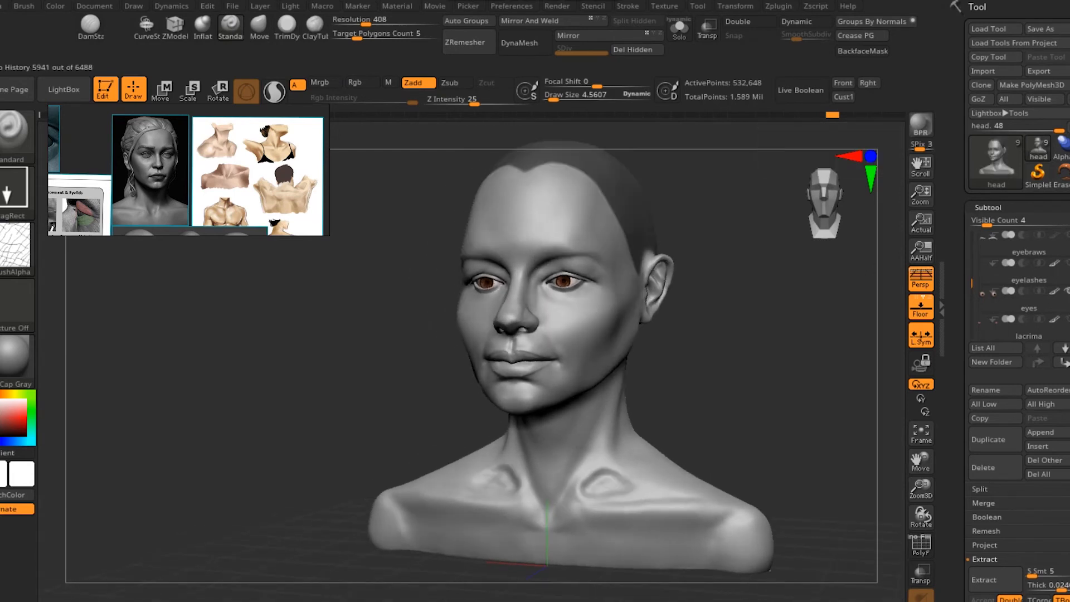
left_click_drag(740, 334, 839, 334)
mouse_move(368, 384)
left_mouse_down()
mouse_move(446, 386)
mouse_move(368, 385)
left_mouse_up()
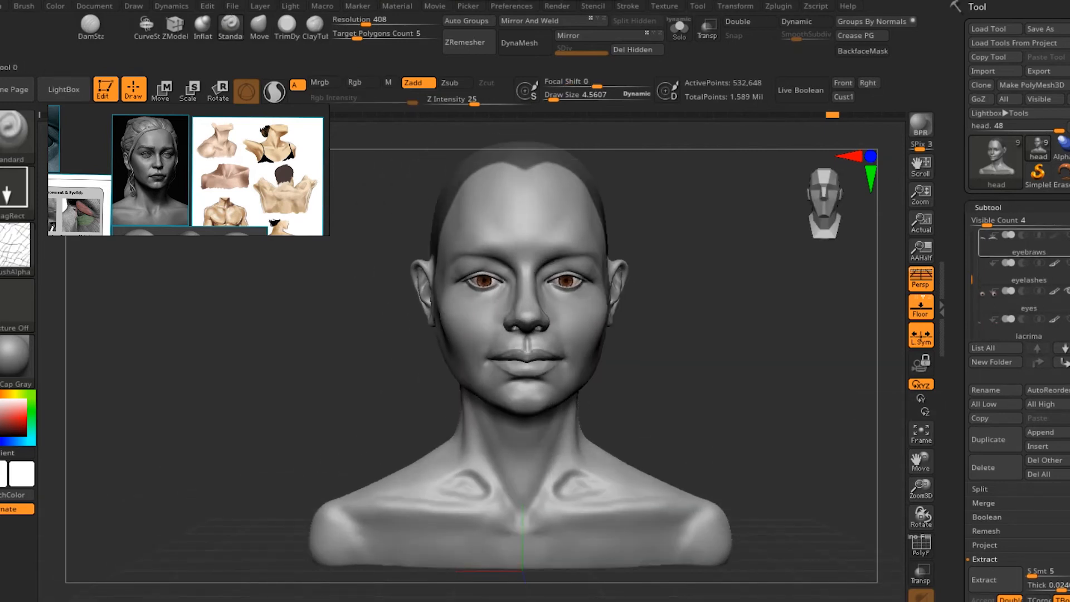
- Make the eyebraws subtool active and frame the face from the front
left_click(1003, 246)
mouse_move(780, 356)
left_mouse_down()
mouse_move(720, 357)
mouse_move(779, 393)
mouse_move(780, 366)
left_mouse_up()
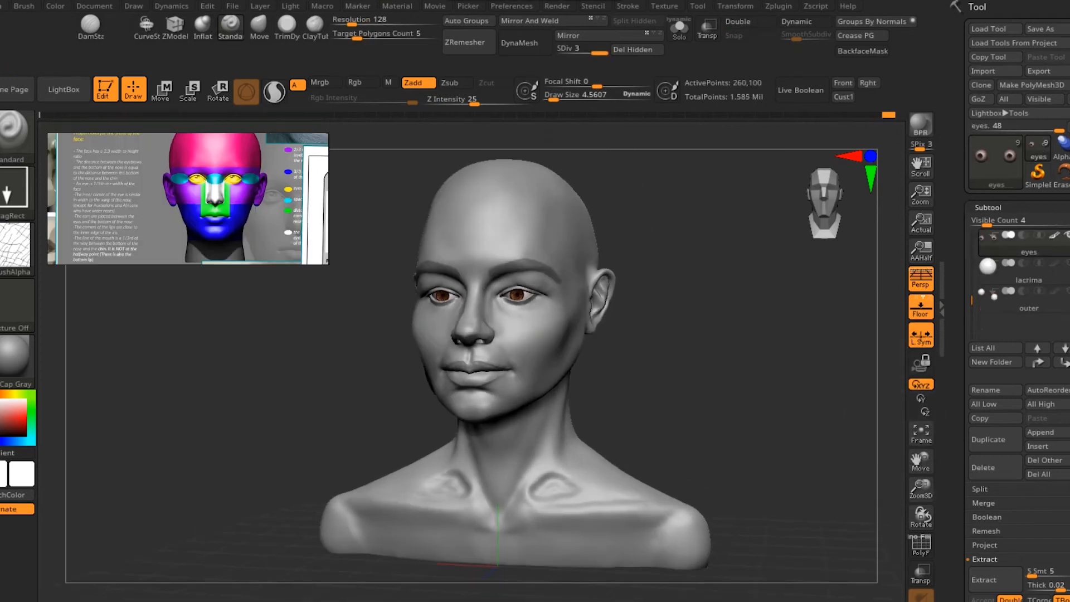
left_click_drag(780, 356, 730, 357)
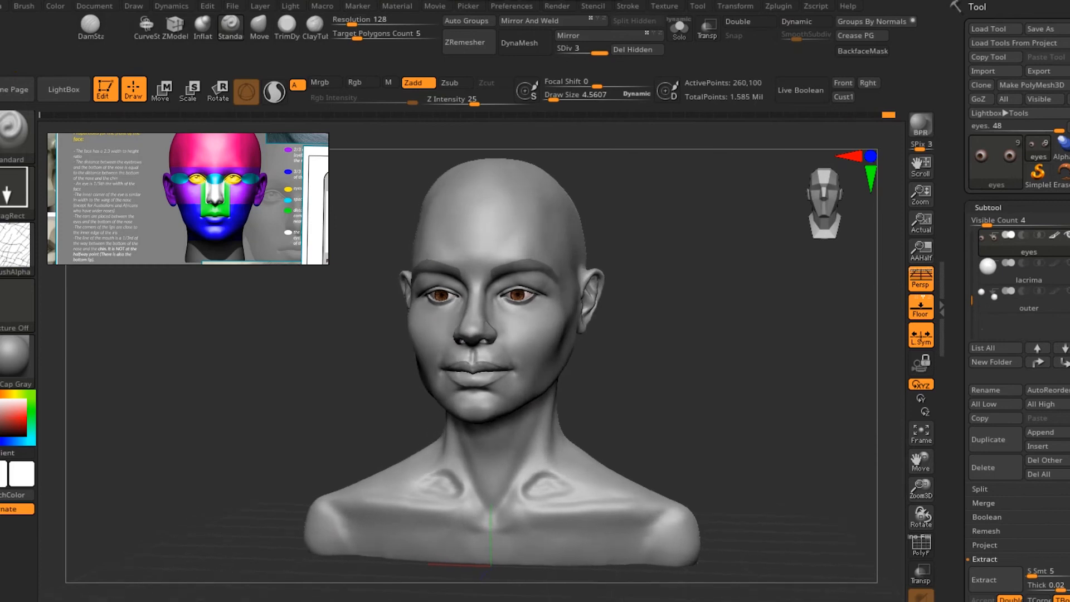
left_click_drag(971, 300, 971, 272)
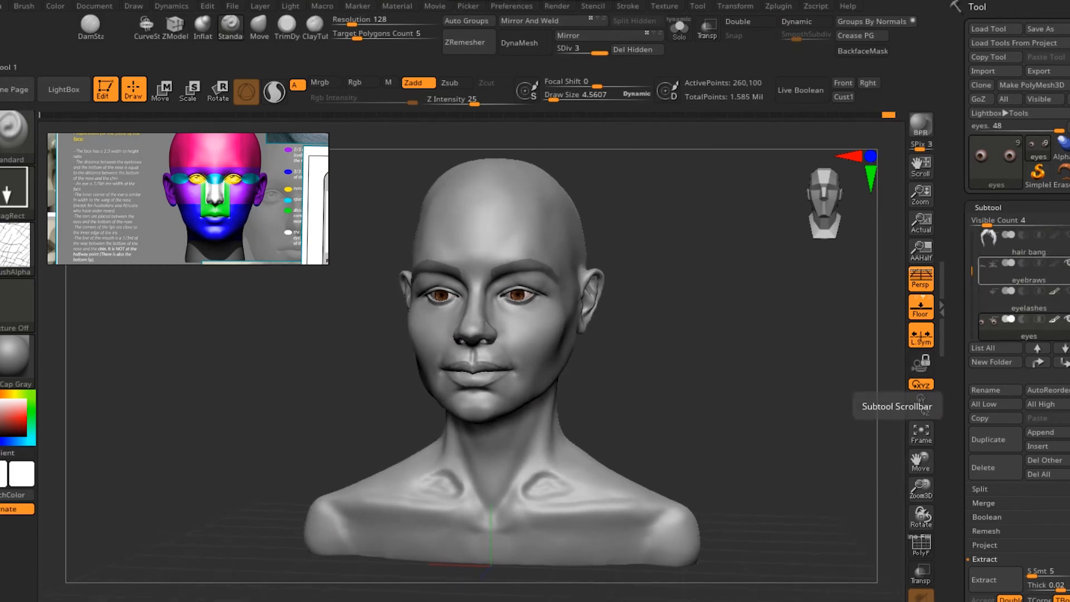
left_click(1003, 273)
mouse_move(780, 356)
left_mouse_down("alt")
mouse_move(825, 383)
mouse_move(825, 418)
mouse_move(741, 357)
mouse_move(780, 356)
left_mouse_up("alt")
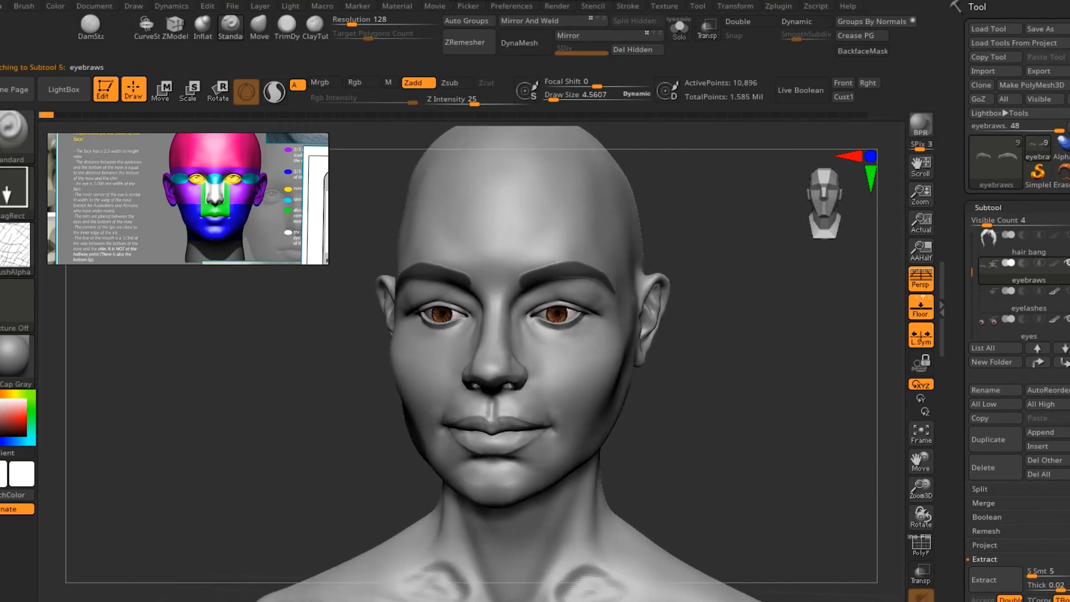
- Move the eyebrows' undo history to an early low-poly stage and isolate them with Solo for inspection
key("ctrl+shift+z")
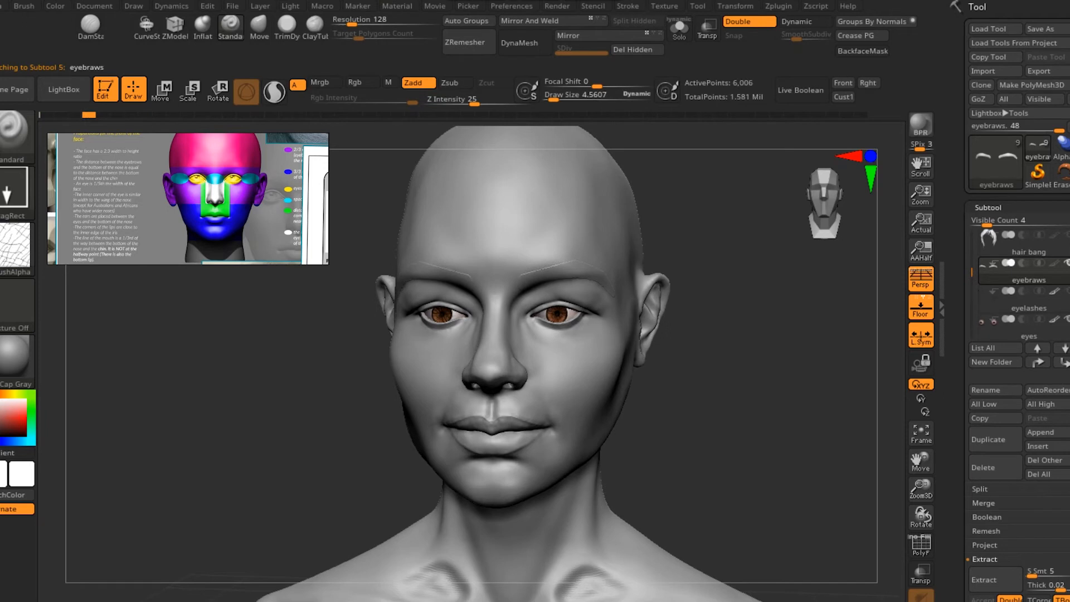
left_click(679, 27)
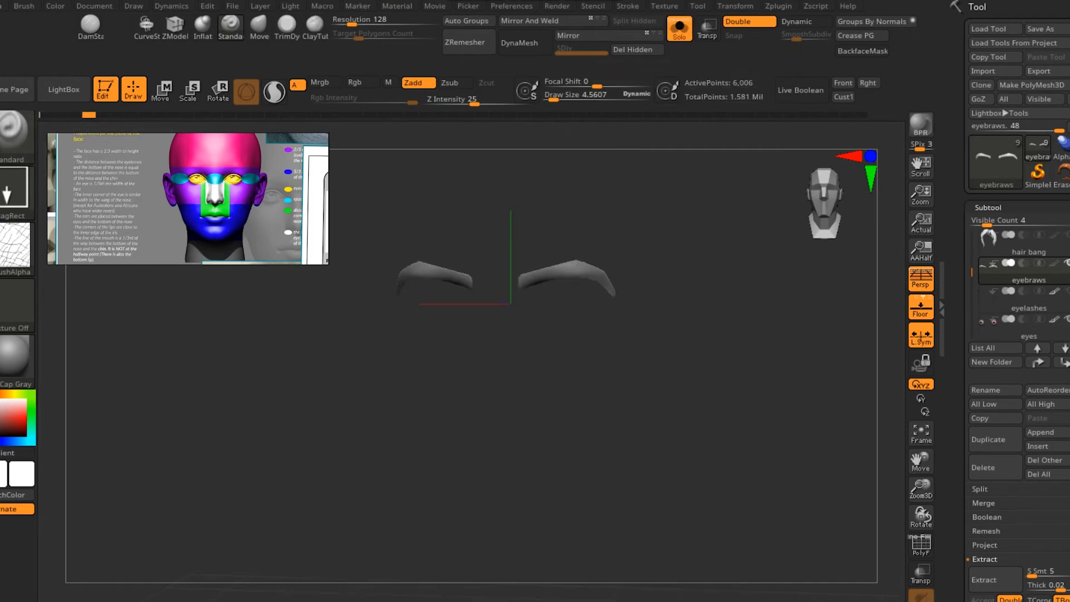
left_click_drag(630, 412, 579, 417)
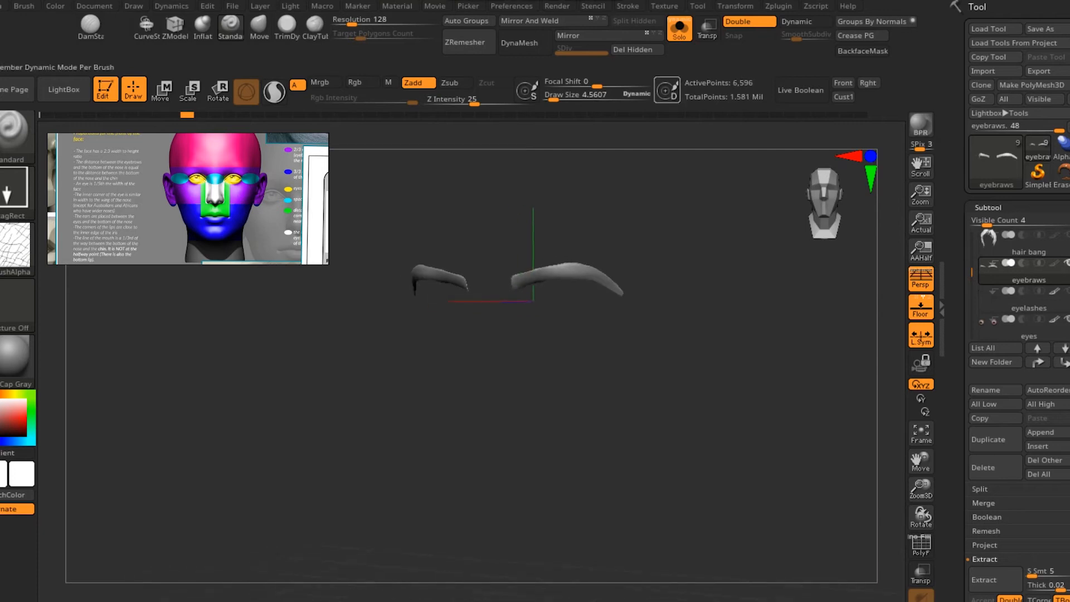
- Turn off Solo and advance the eyebrows' undo history from the thin early strips to the thicker shapes fitted on the face
left_click(679, 28)
left_click_drag(746, 423, 789, 422)
key("ctrl+z")
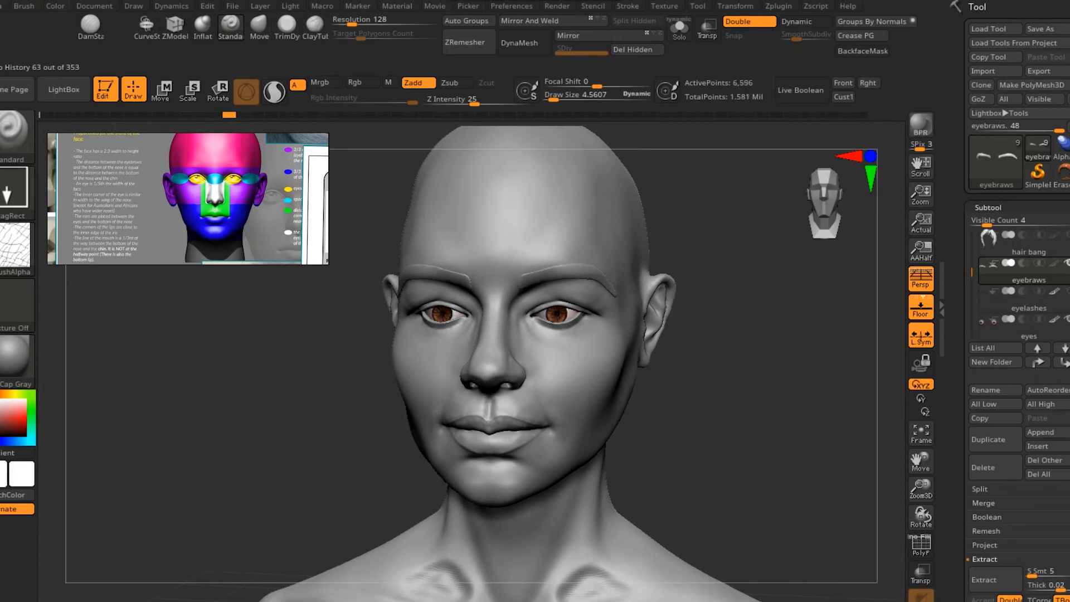
key("ctrl+shift+z")
key("ctrl+shift+z")
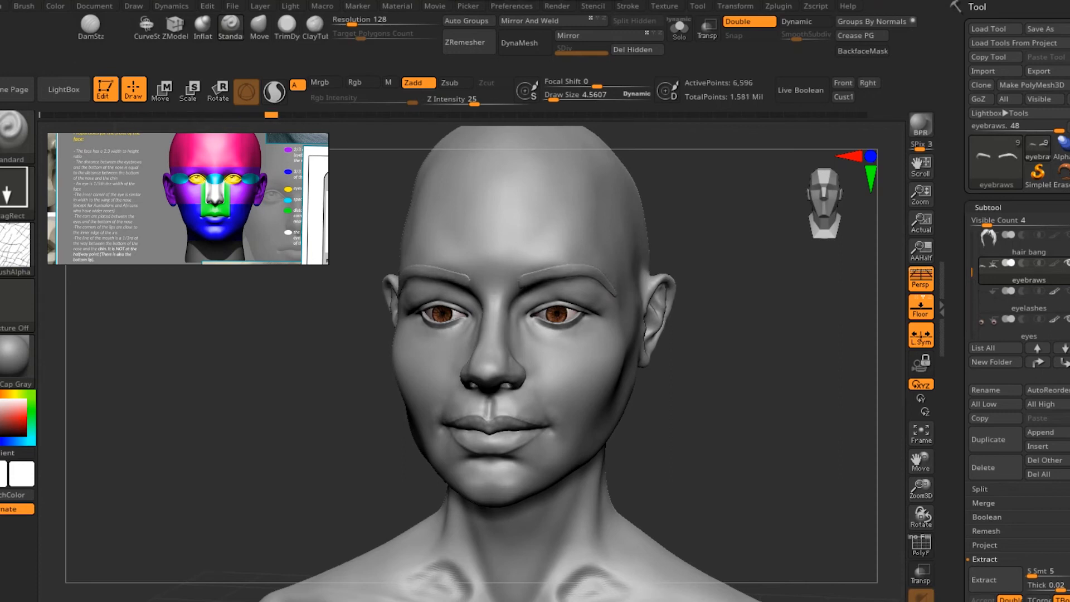
left_click_drag(780, 423, 758, 413)
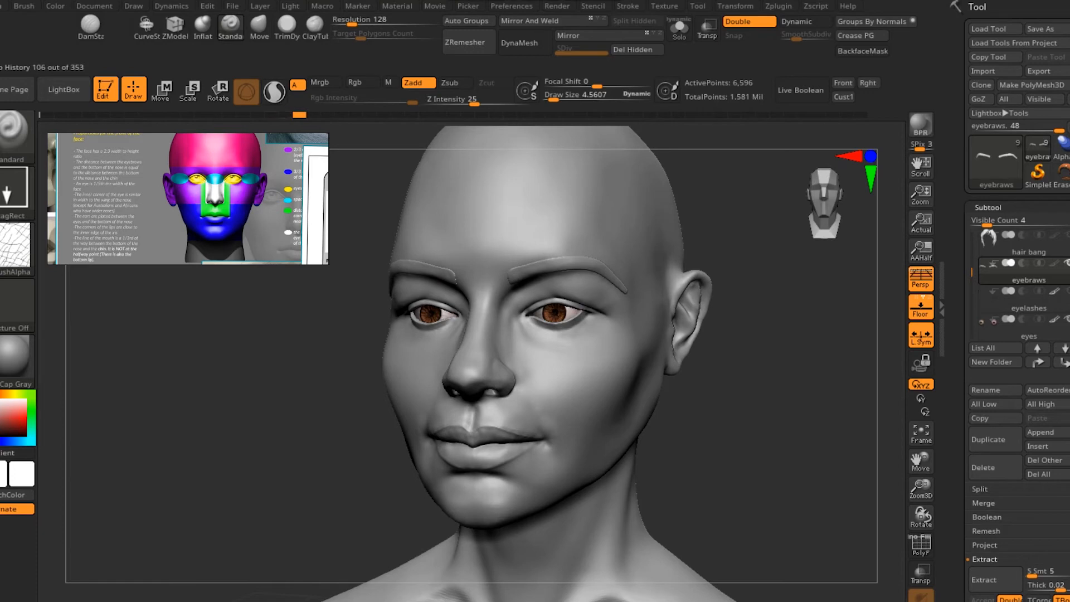
key("ctrl+shift+z")
left_click_drag(758, 412, 771, 468, "alt")
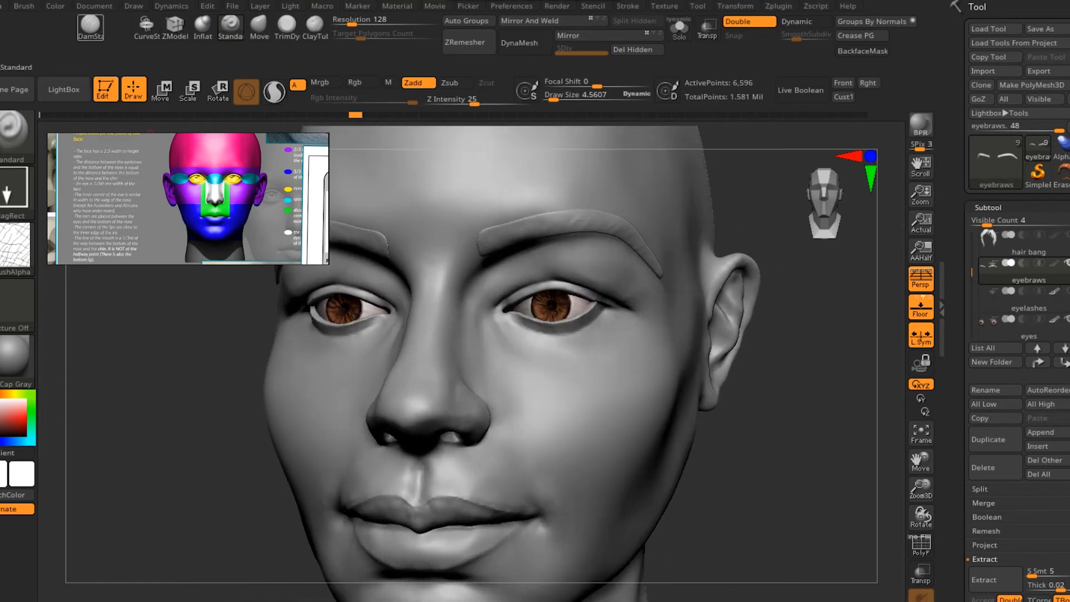
- Select the DamStandard brush and redo the eyebrows' changes through the carved hair grooves and dark coloring
left_click(90, 27)
key("ctrl+shift+z")
key("ctrl+shift+z")
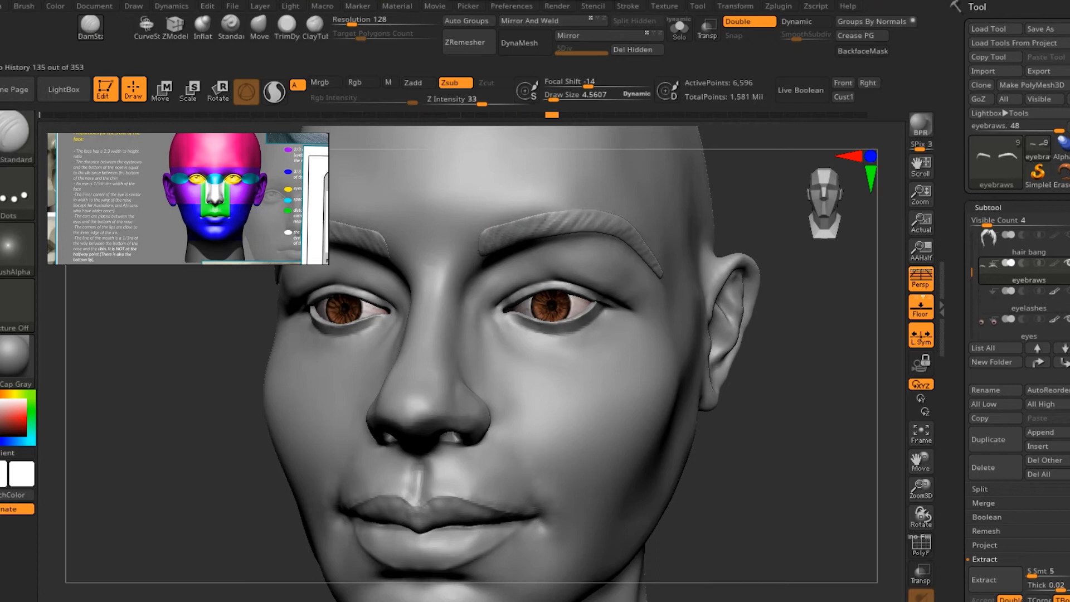
key("ctrl+shift+z")
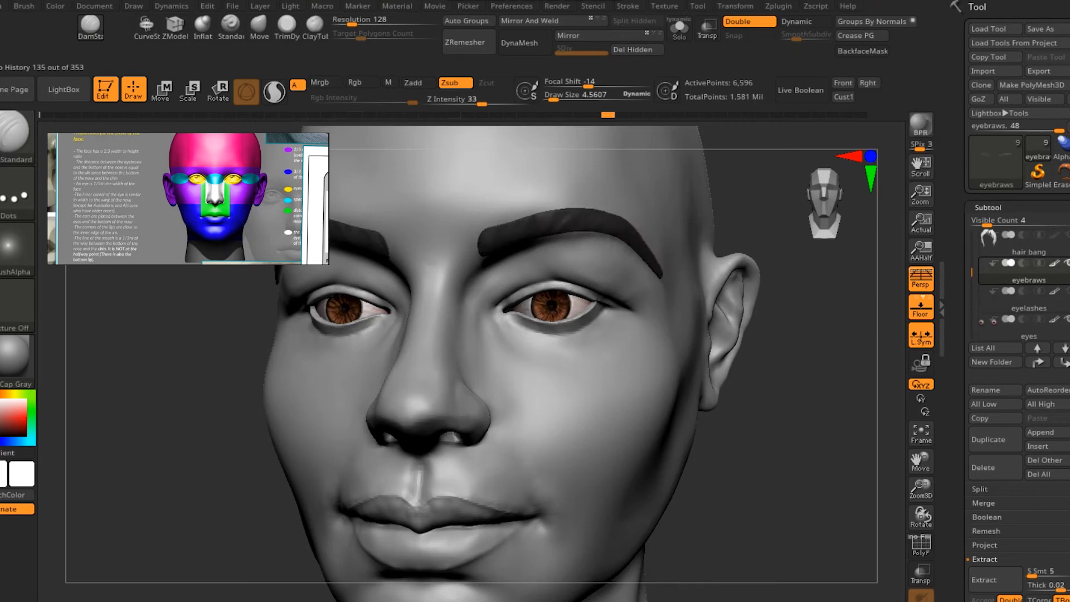
key("ctrl+shift+z")
key("ctrl+shift+z")
key("ctrl+shift+z")
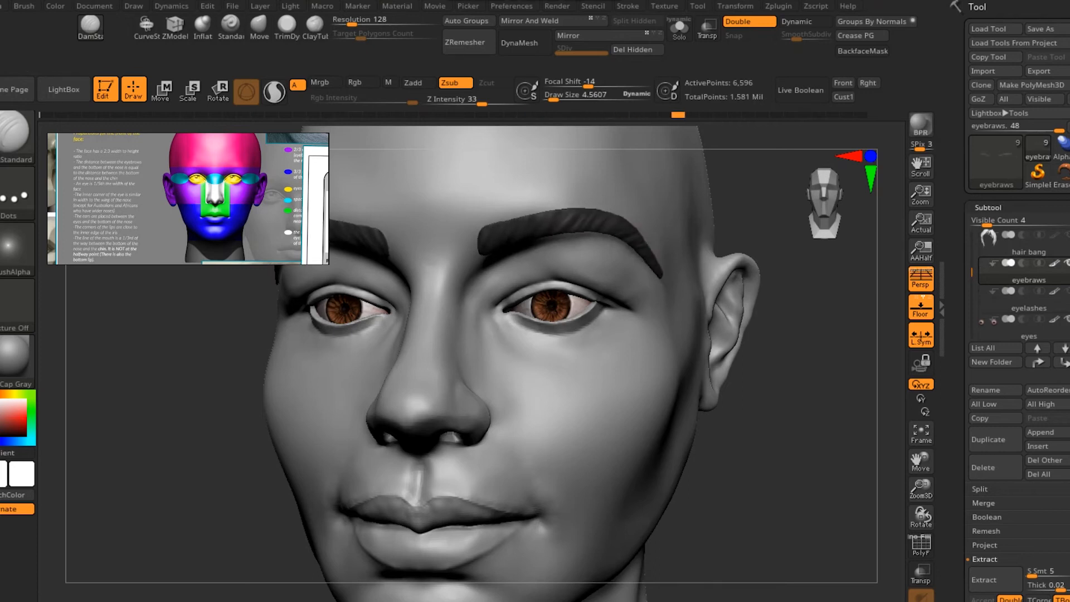
- Advance the eyebrows' undo history through the brown hair strands to the uncolored grooved version, and frame the whole bust from the front
mouse_move(796, 357)
left_mouse_down()
mouse_move(729, 356)
mouse_move(779, 357)
left_mouse_up()
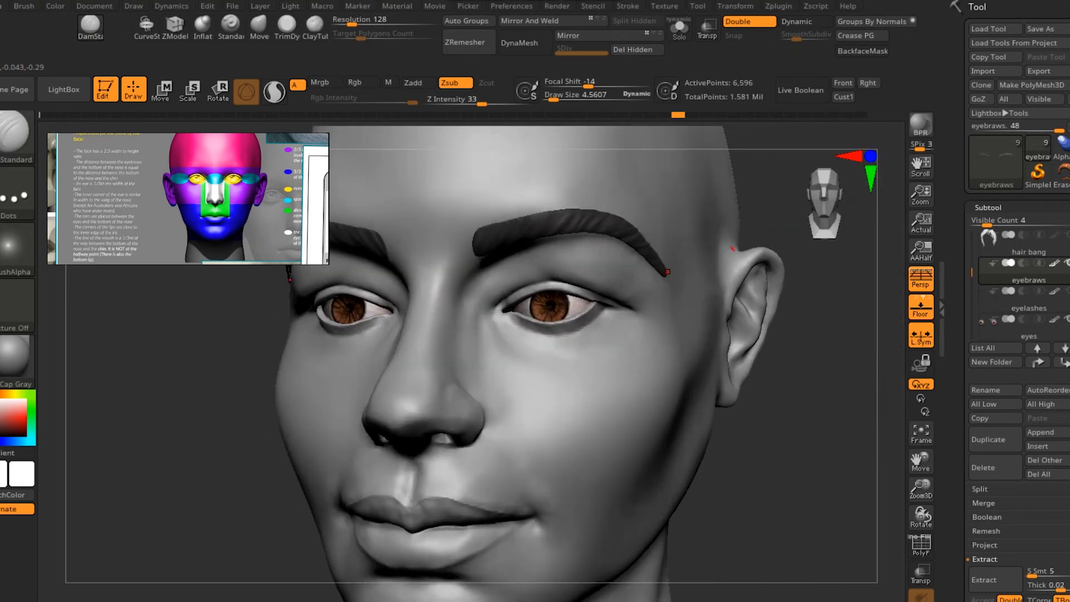
key("ctrl+shift+z")
key("ctrl+shift+z")
key("ctrl+shift+z")
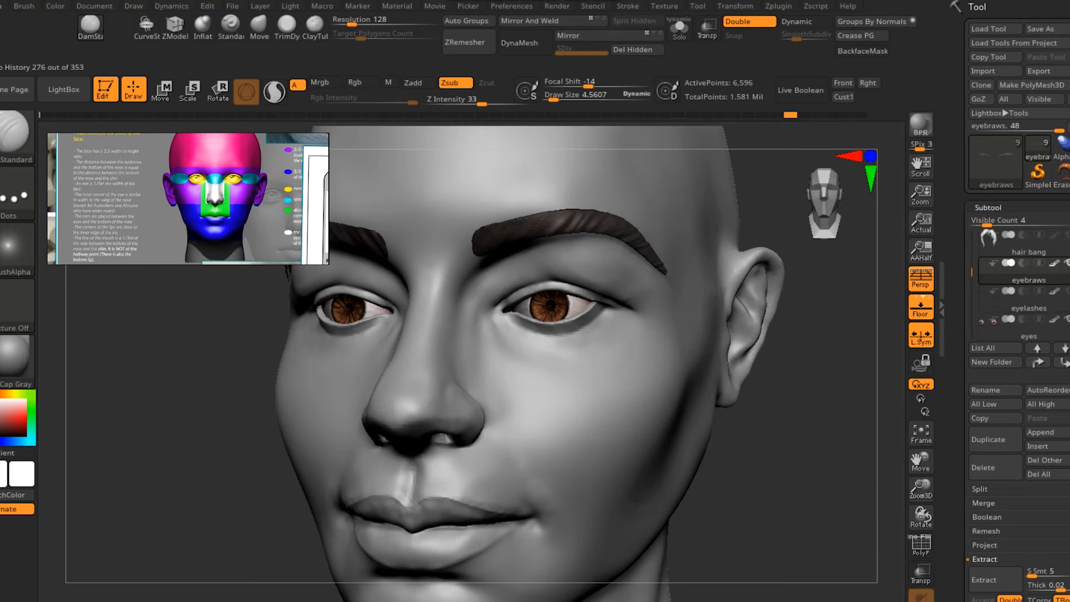
key("ctrl+shift+z")
key("ctrl+shift+z")
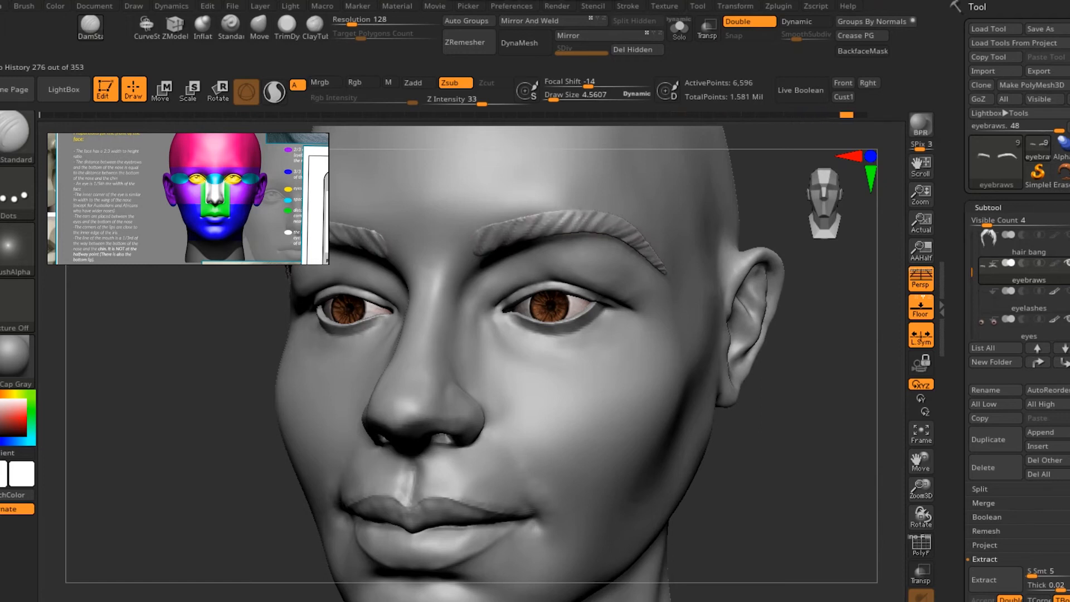
right_click_drag(780, 448, 775, 293, "ctrl")
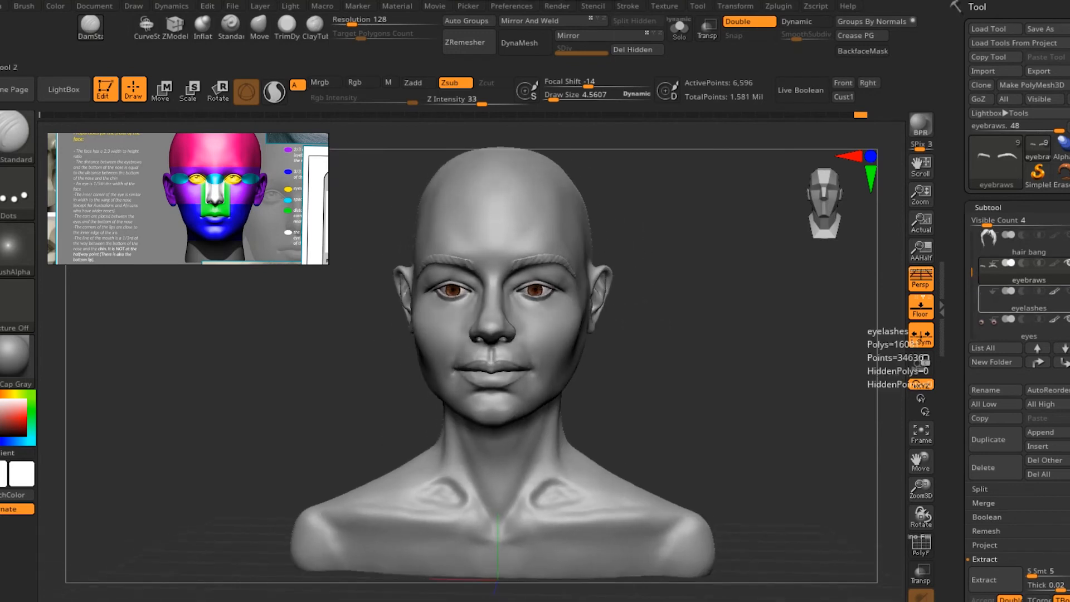
- Make the eyelashes subtool active, isolate it with Solo and frame the lashes up close
left_click(1025, 298)
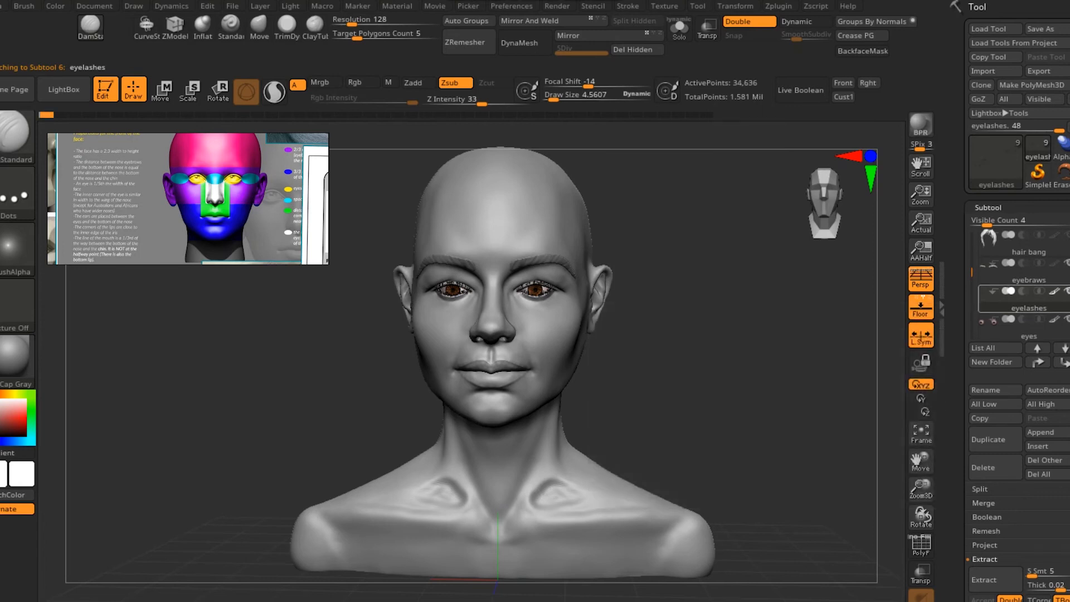
left_click(679, 28)
right_click_drag(725, 390, 843, 499, "alt")
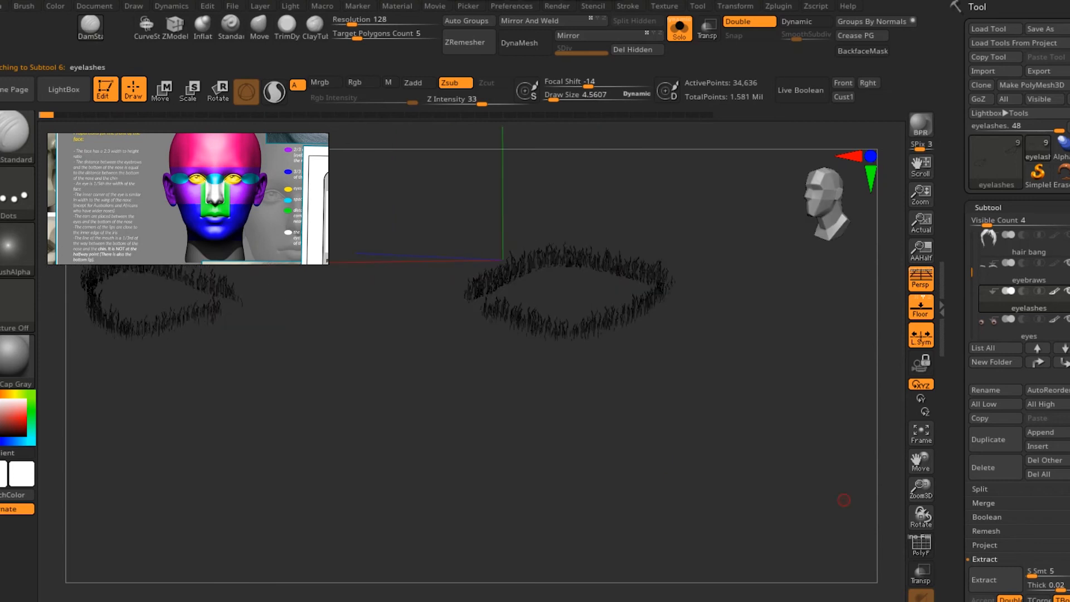
- Open the FiberMesh settings for the eyelashes and browse the fiber presets in LightBox, closing it without choosing one
scroll(1017, 389, "down", 12)
scroll(1017, 390, "up", 7)
scroll(1017, 390, "down", 2)
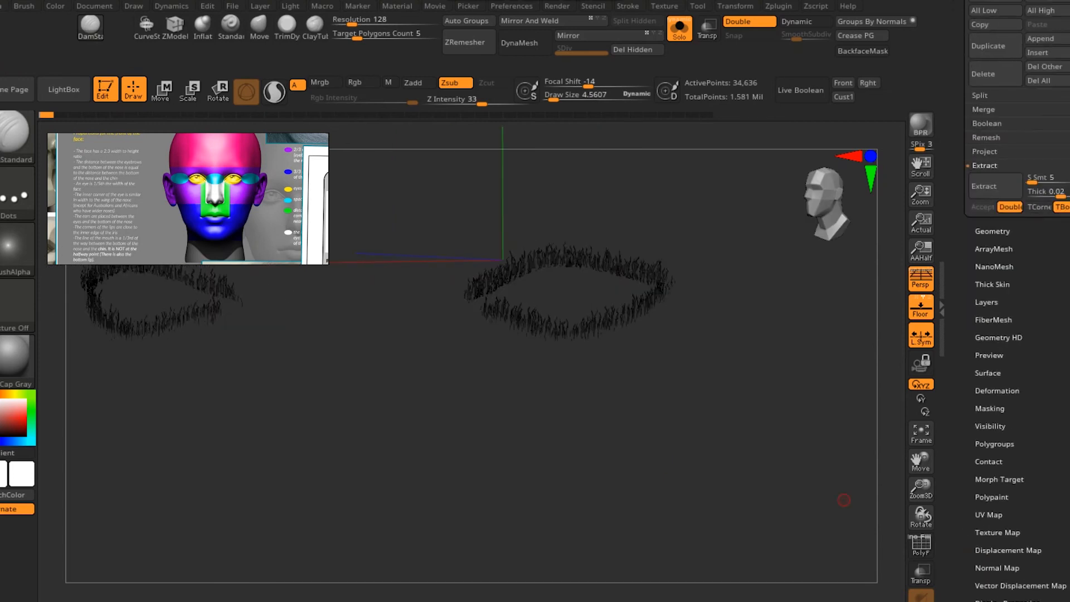
left_click(992, 320)
scroll(998, 318, "up", 4)
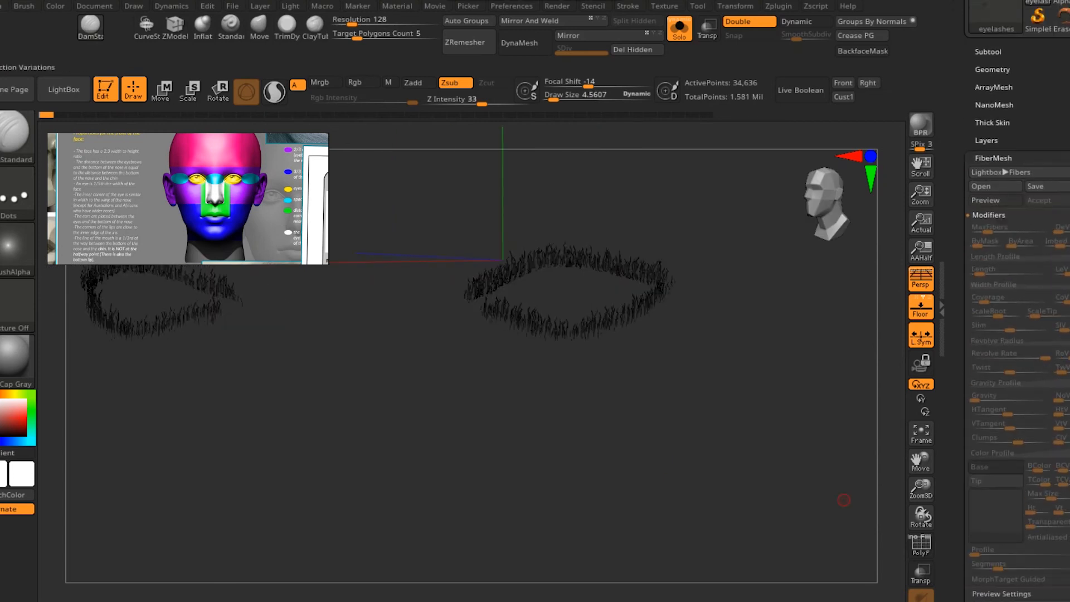
left_click(991, 172)
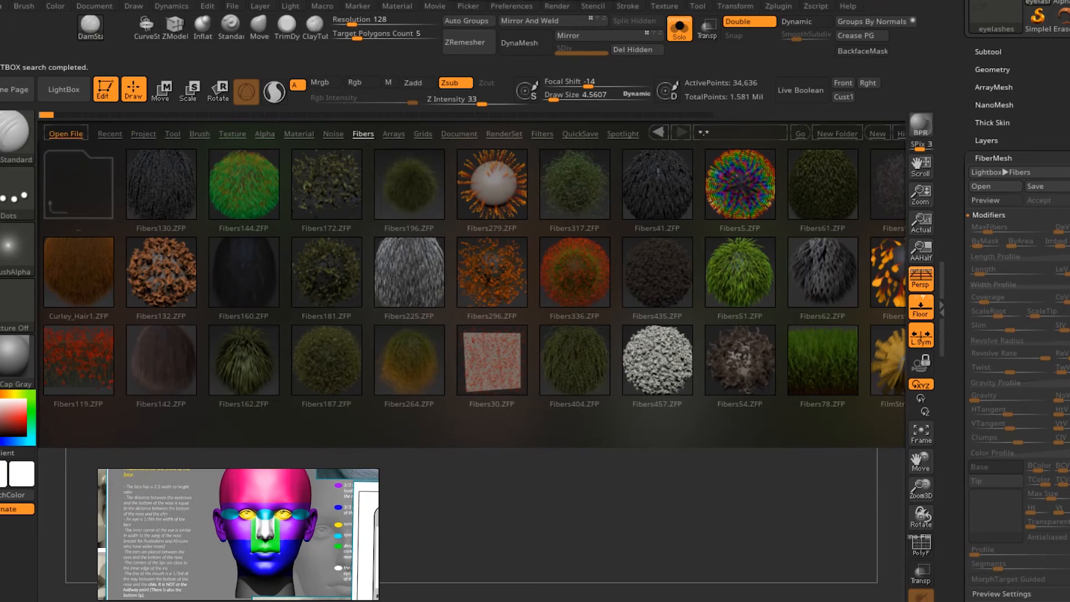
left_click_drag(243, 261, 231, 283)
key("comma")
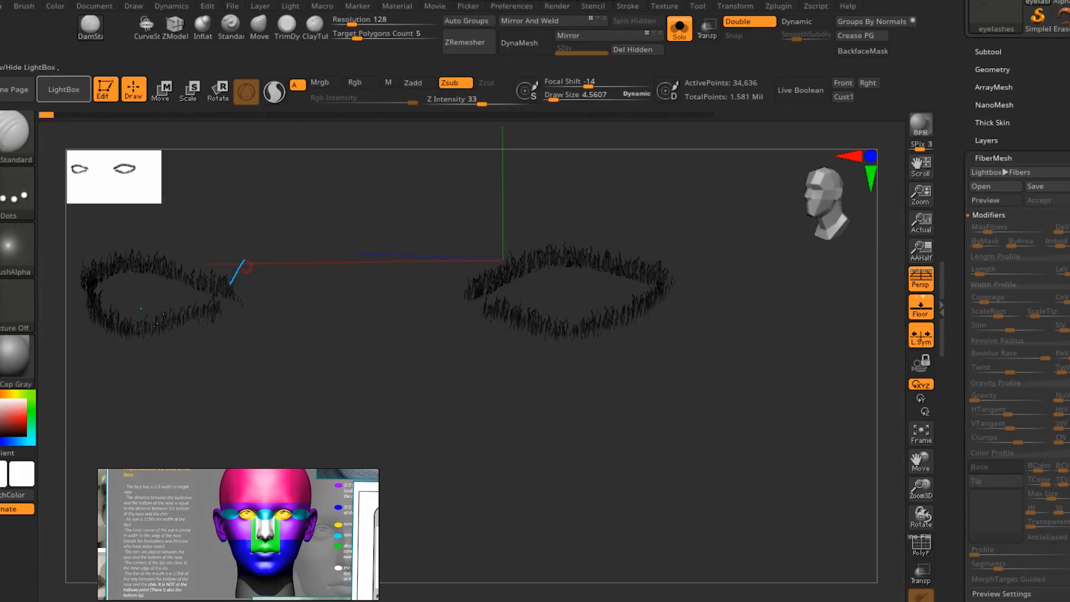
- Move the reference image clear of the lashes and redo the eyelashes' early changes through the first grooming of the lower lashes
right_click_drag(240, 534, 239, 467)
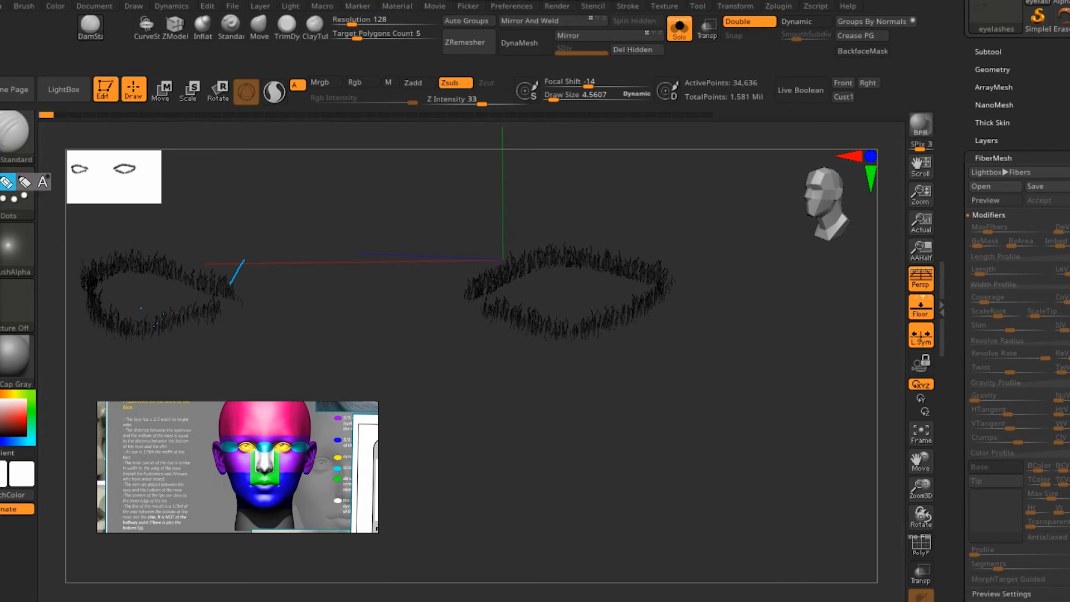
left_click_drag(640, 390, 832, 442)
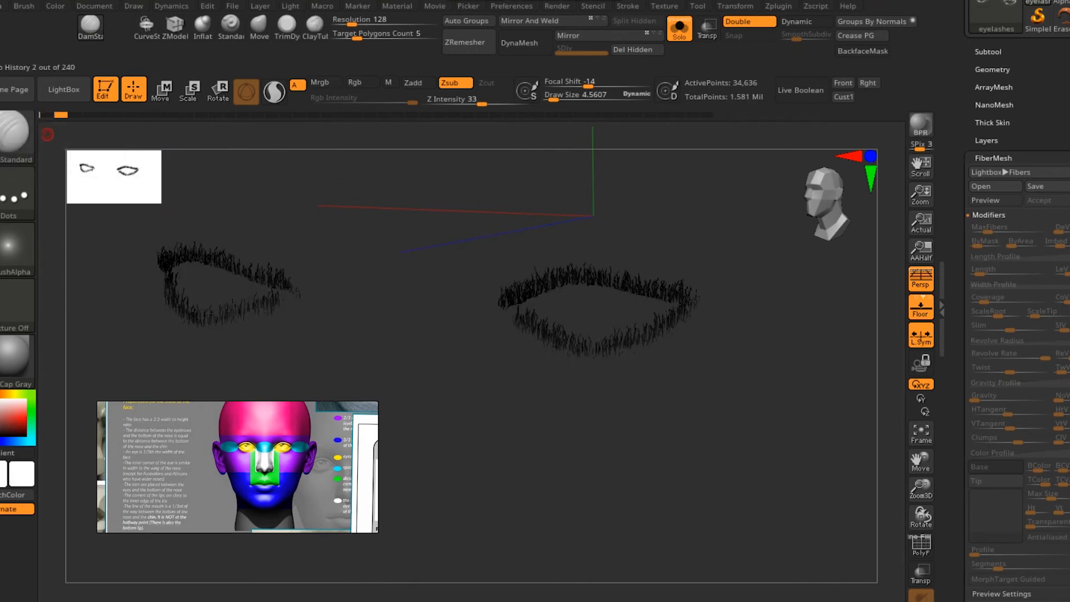
key("ctrl+shift+z")
key("ctrl+shift+z")
key("ctrl+shift+z")
key("ctrl+shift+z")
key("ctrl+shift+z")
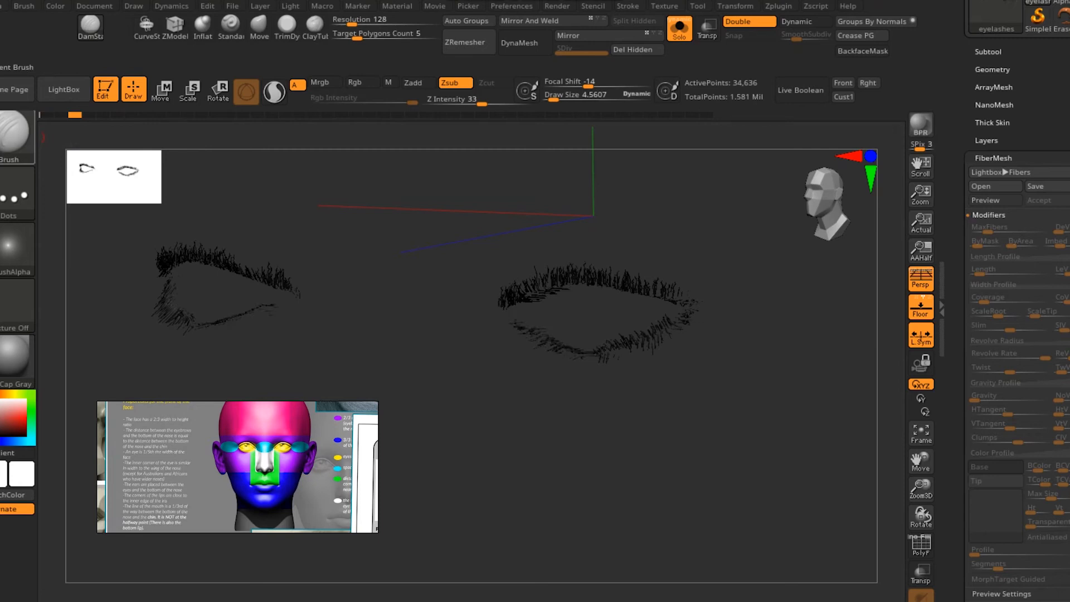
- Choose the GroomHairToss brush and redo the eyelashes' next changes to the lower lashes
key("b")
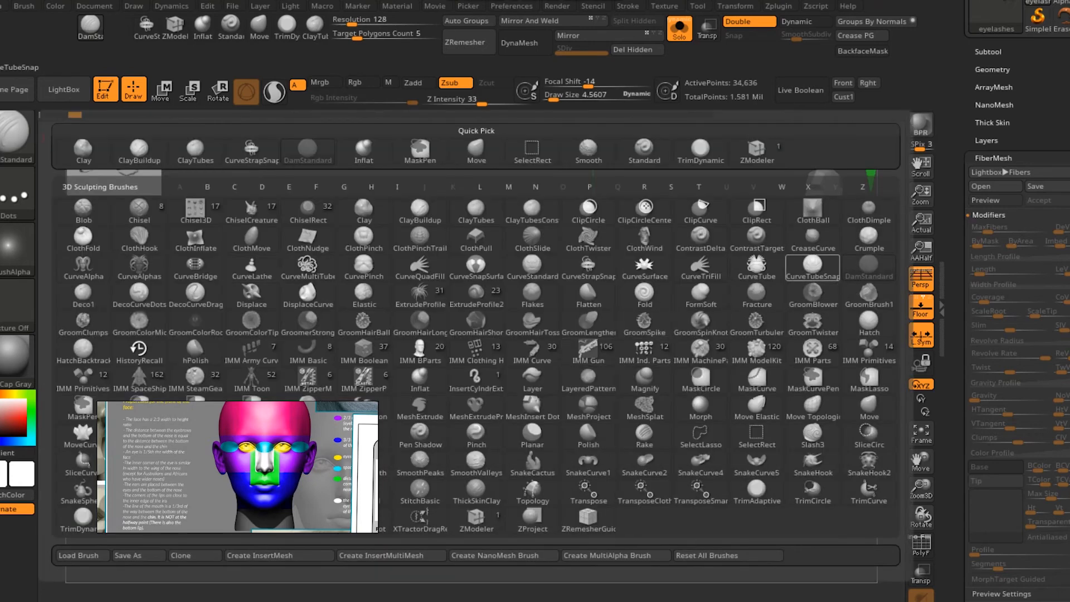
left_click(532, 322)
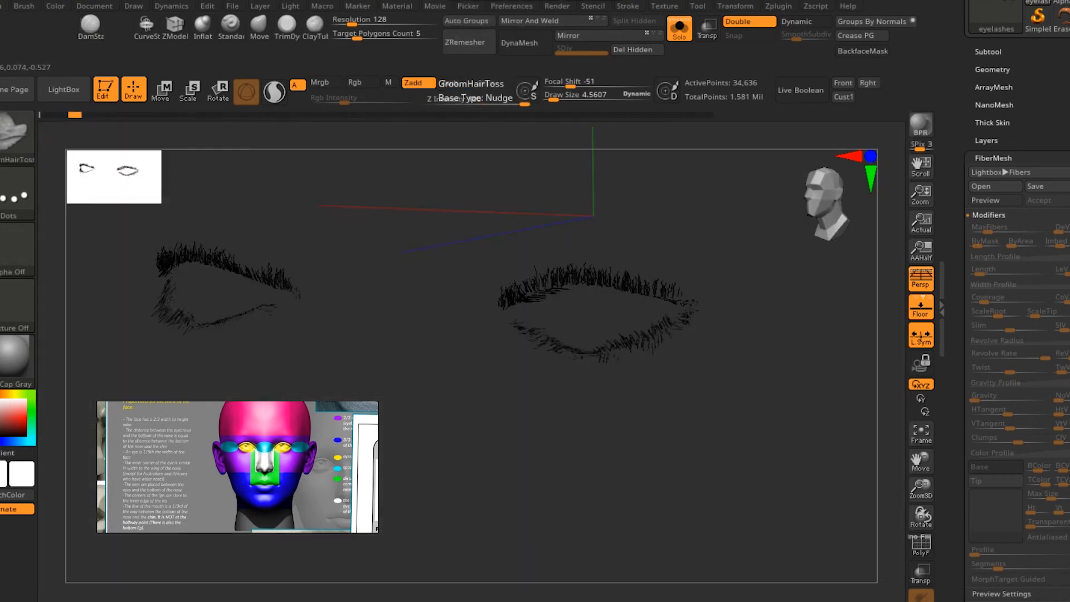
left_click_drag(397, 259, 363, 260)
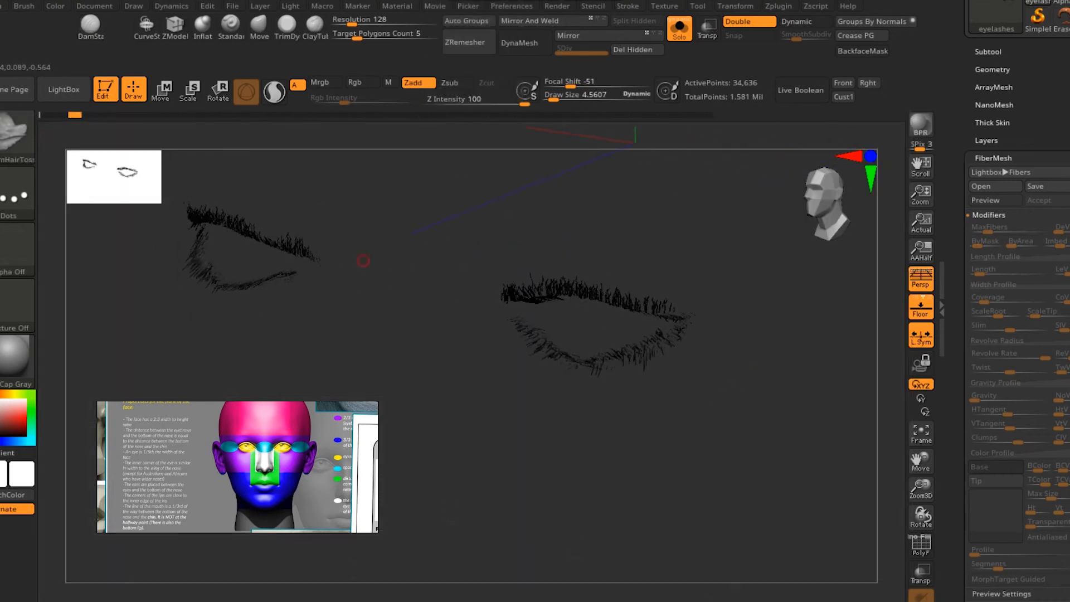
key("ctrl+shift+z")
key("ctrl+shift+z")
key("ctrl+shift+z")
key("ctrl+shift+z")
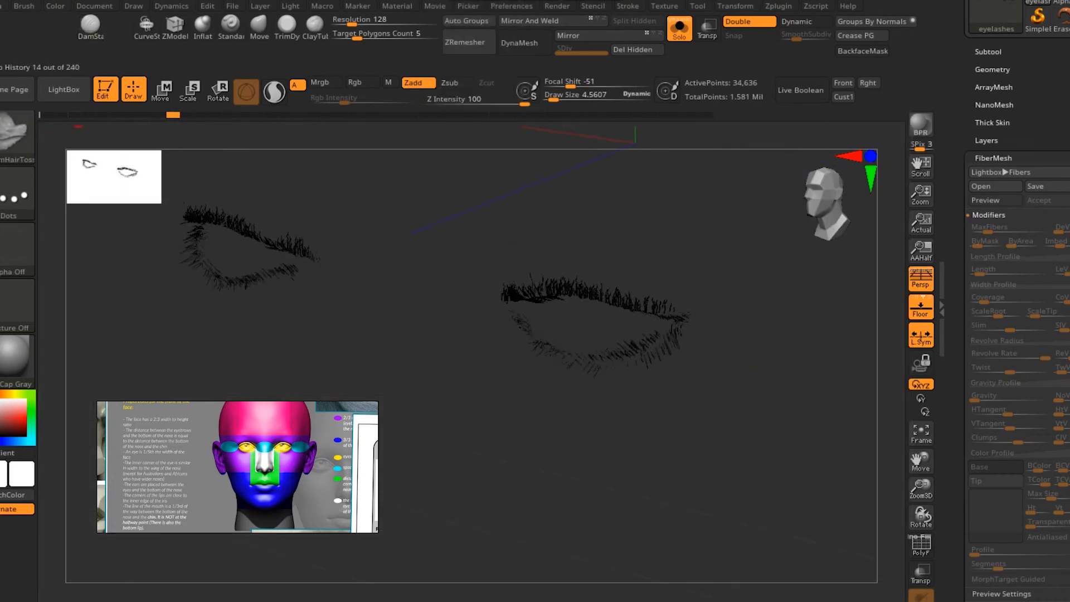
- Advance the eyelashes' undo history through the grooming that bends the upper lashes and fans out both lash rows
key("ctrl+shift+z")
key("ctrl+shift+z")
key("ctrl+shift+z")
key("ctrl+shift+z")
key("ctrl+shift+z")
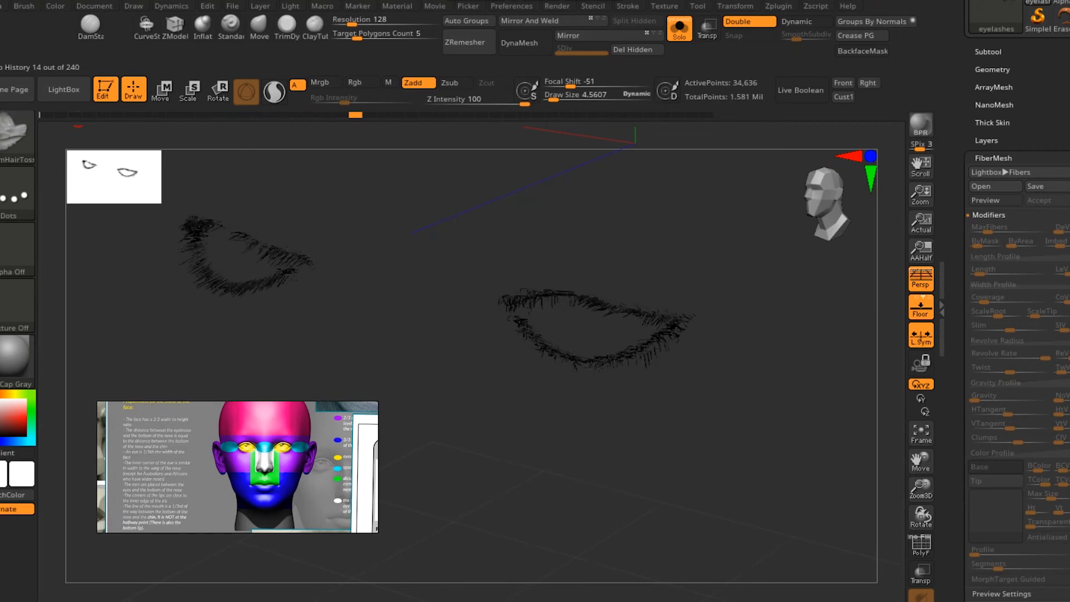
key("ctrl+shift+z")
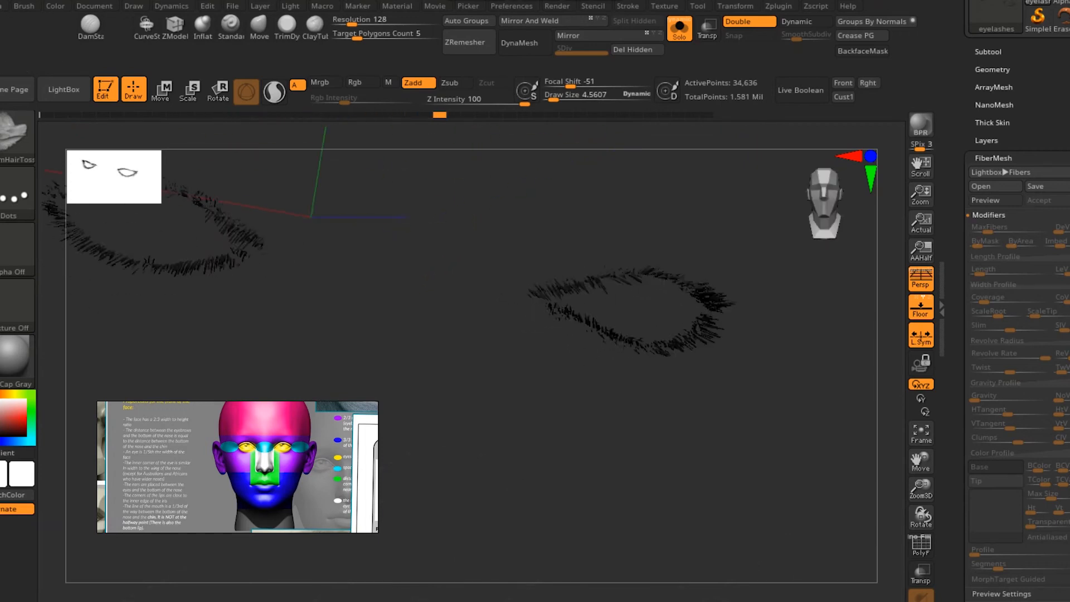
- Turn off Solo and advance the eyelashes' undo history to its last stage, framing the bust from the front
left_click(679, 30)
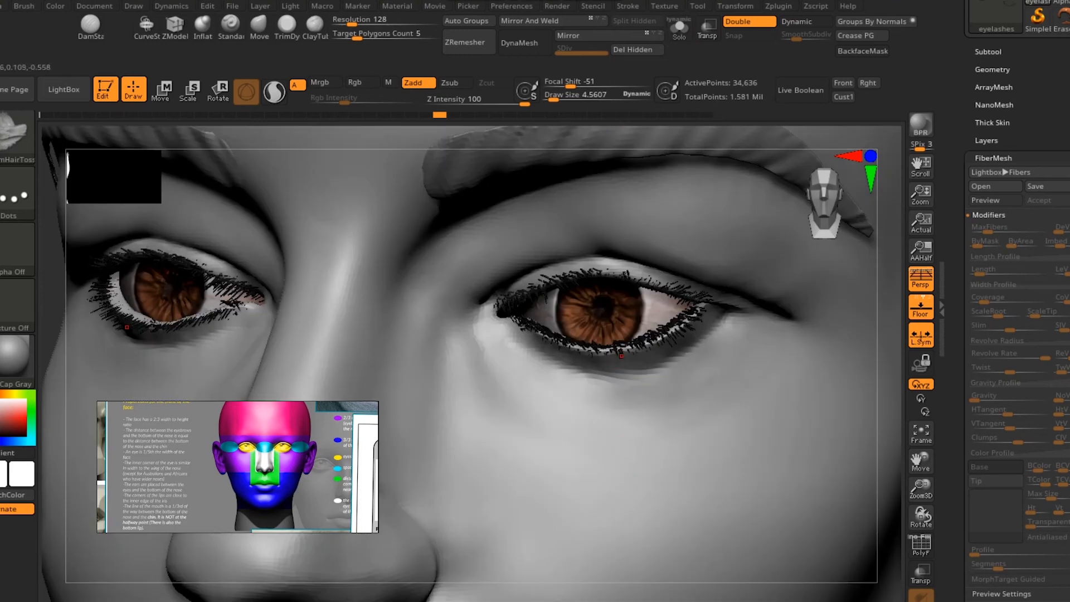
left_click_drag(859, 555, 794, 429, "alt")
left_click_drag(440, 115, 565, 115)
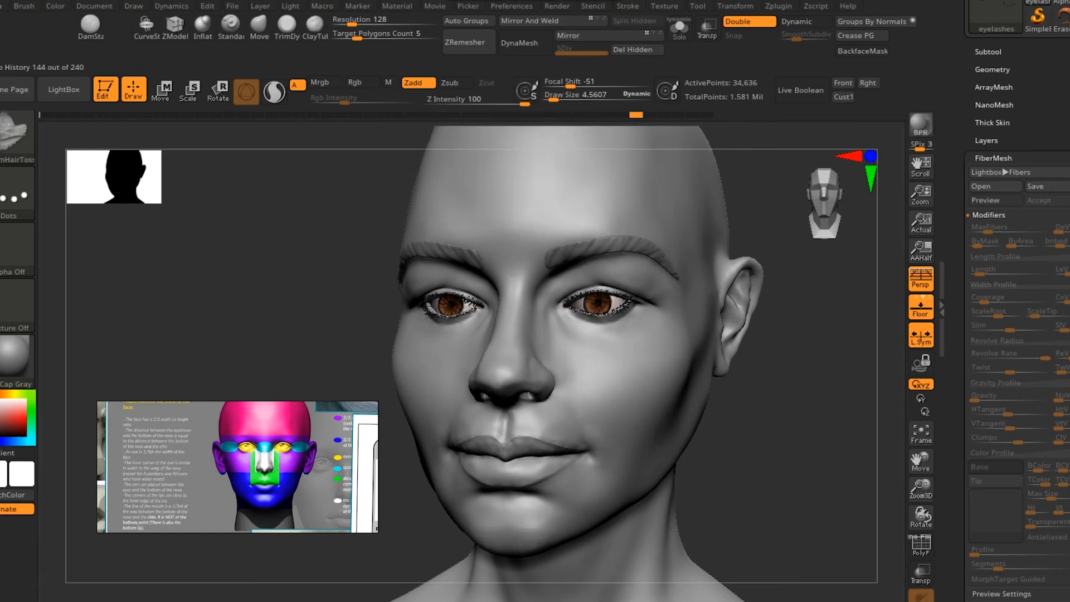
left_click_drag(824, 501, 838, 417, "alt")
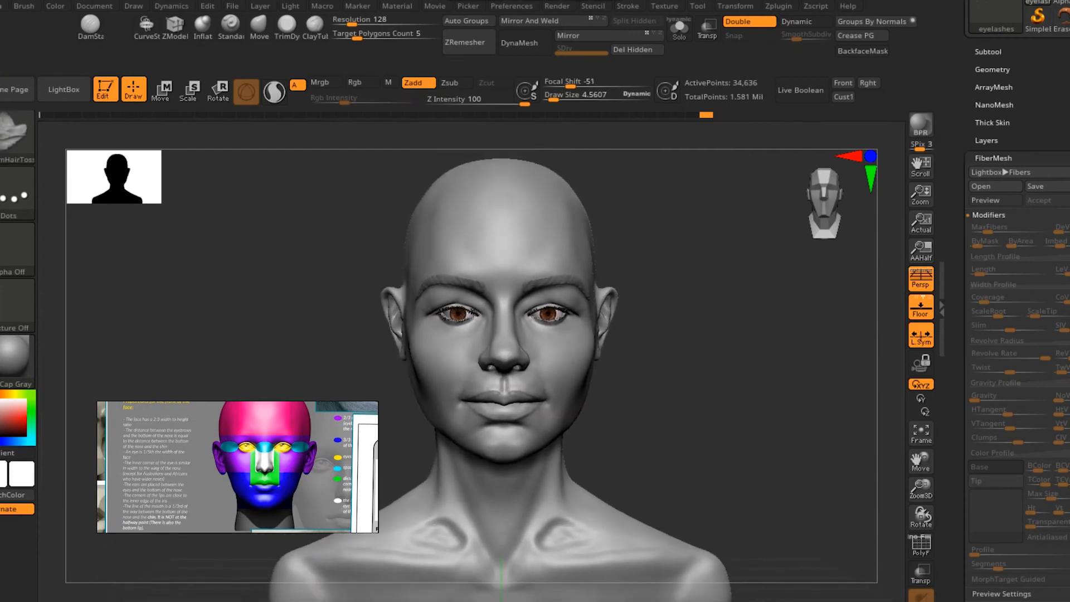
- Make the outer subtool active and isolate its two eye spheres with Solo
left_click(988, 52)
left_click_drag(972, 89, 971, 141)
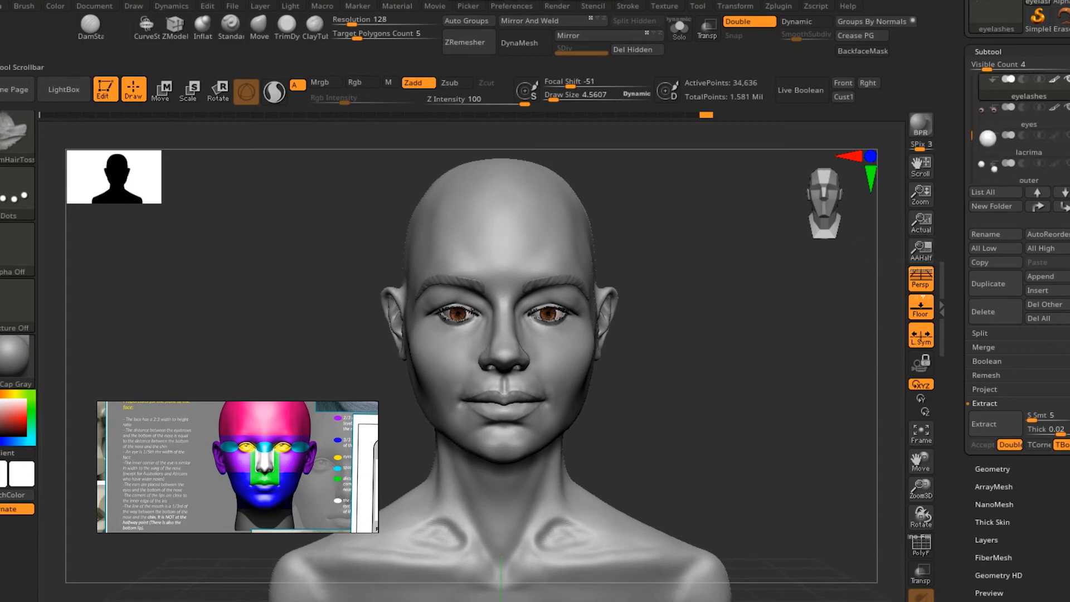
left_click(1022, 174)
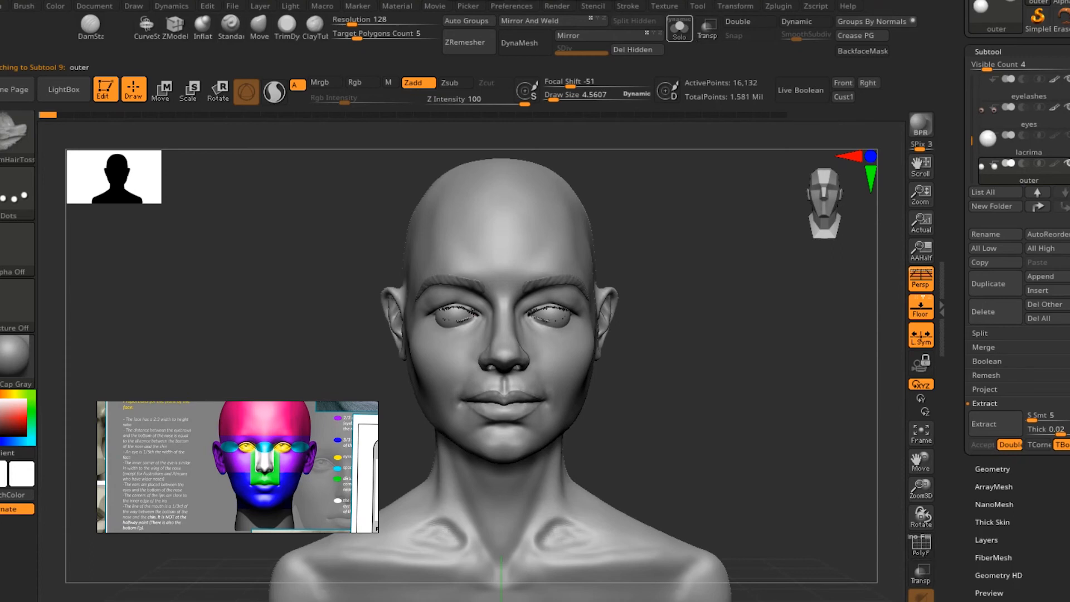
left_click(679, 26)
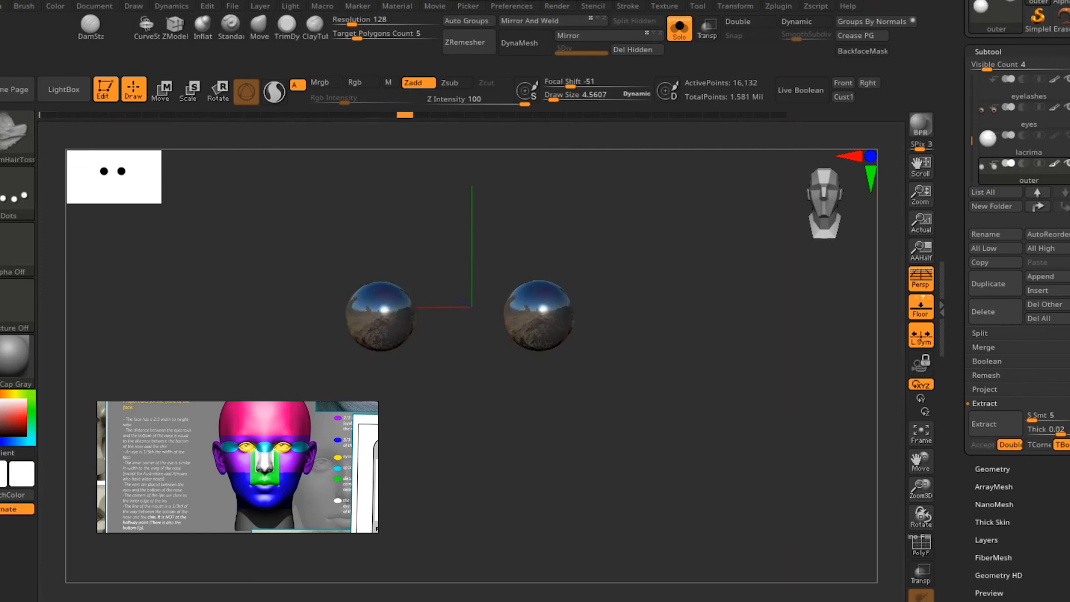
- Open the outer spheres' BPR display settings and render the bust with BPR Transparent Shading to examine the eyes
left_click(17, 359)
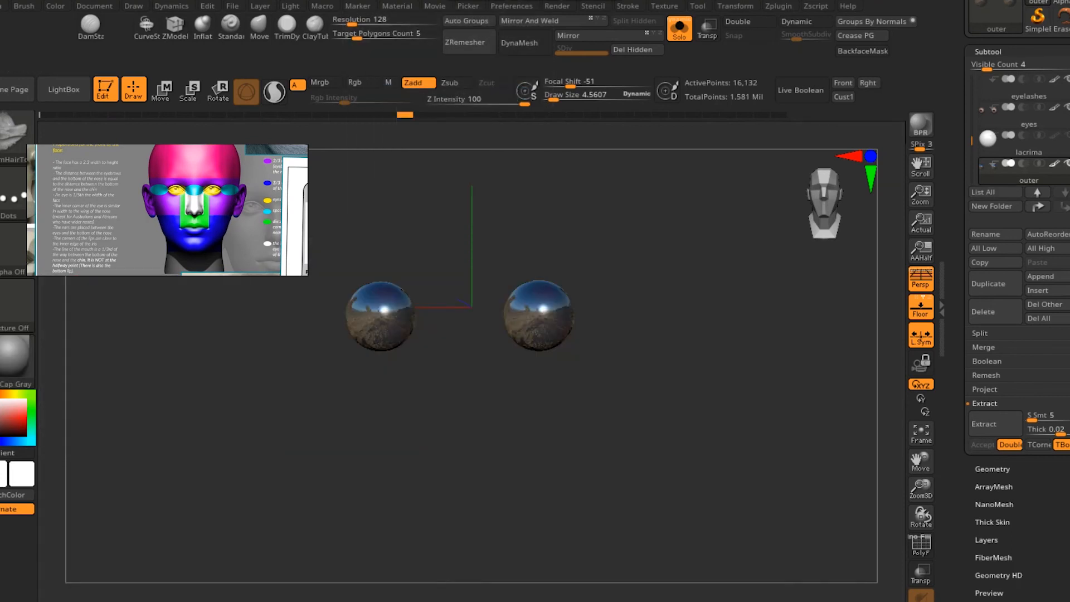
mouse_move(557, 412)
left_mouse_down()
mouse_move(658, 412)
mouse_move(554, 408)
mouse_move(542, 438)
mouse_move(590, 432)
left_mouse_up()
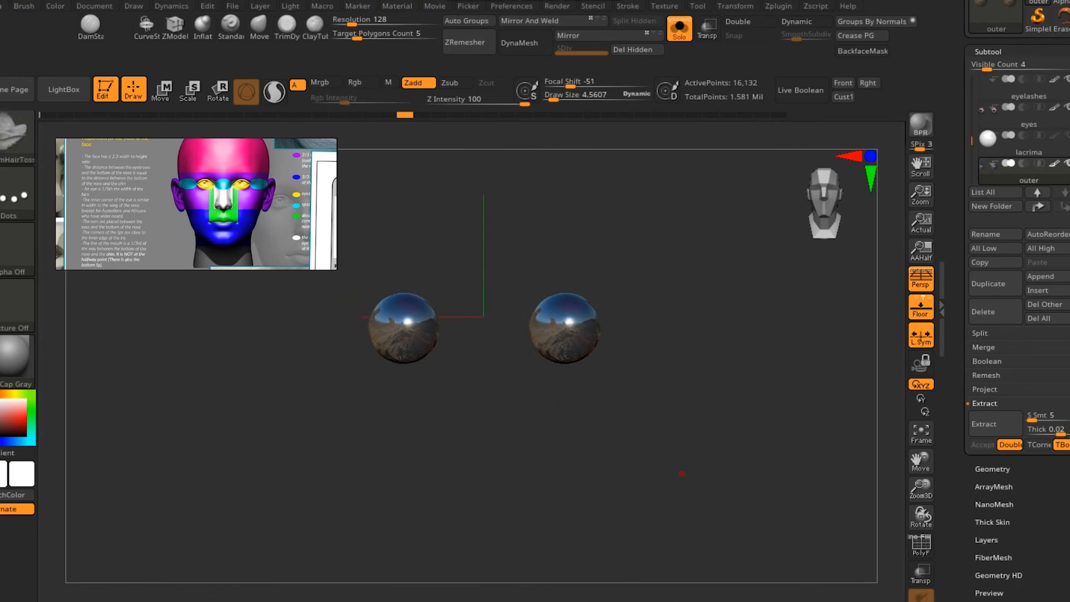
left_click_drag(956, 546, 956, 64)
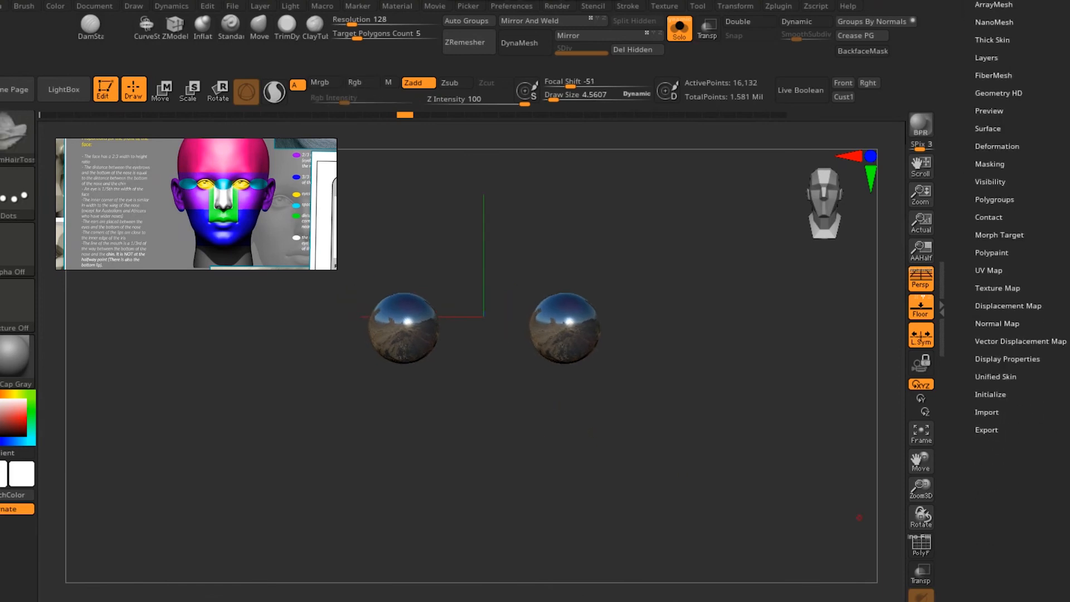
left_click(1007, 359)
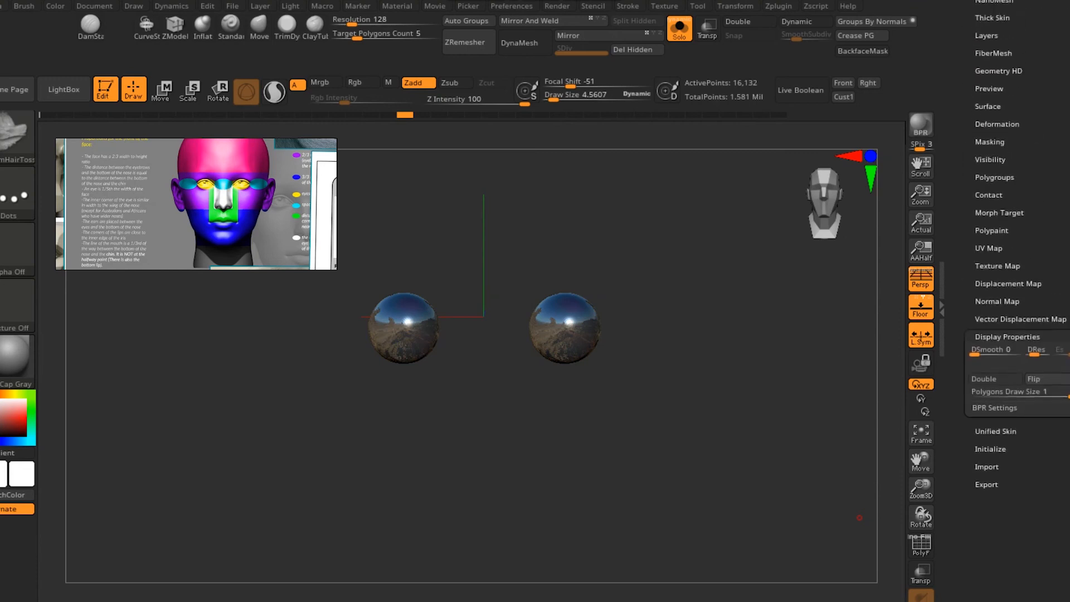
left_click(995, 407)
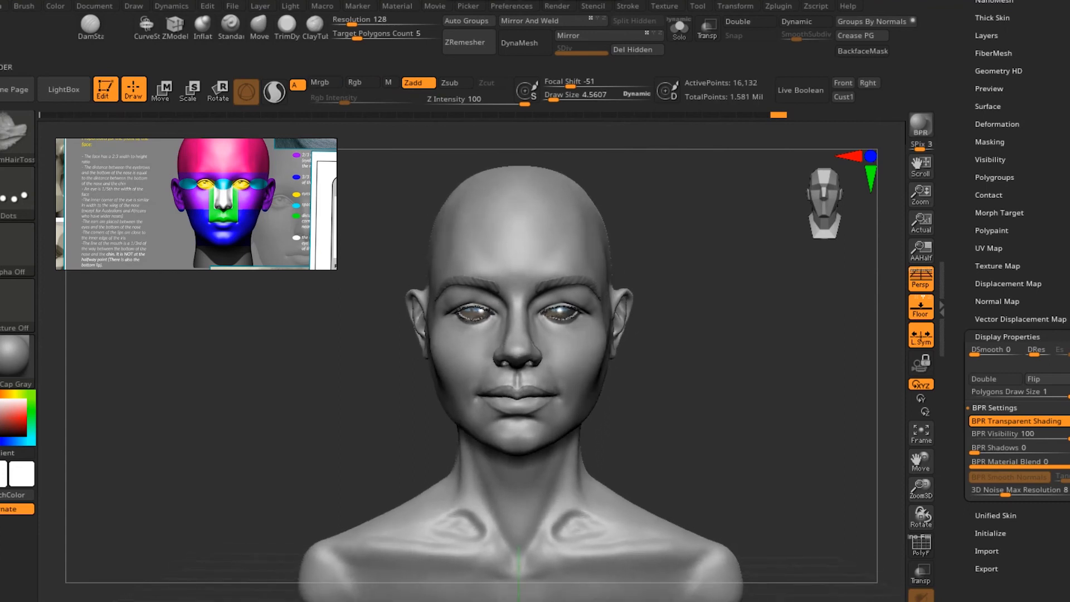
key("shift+r")
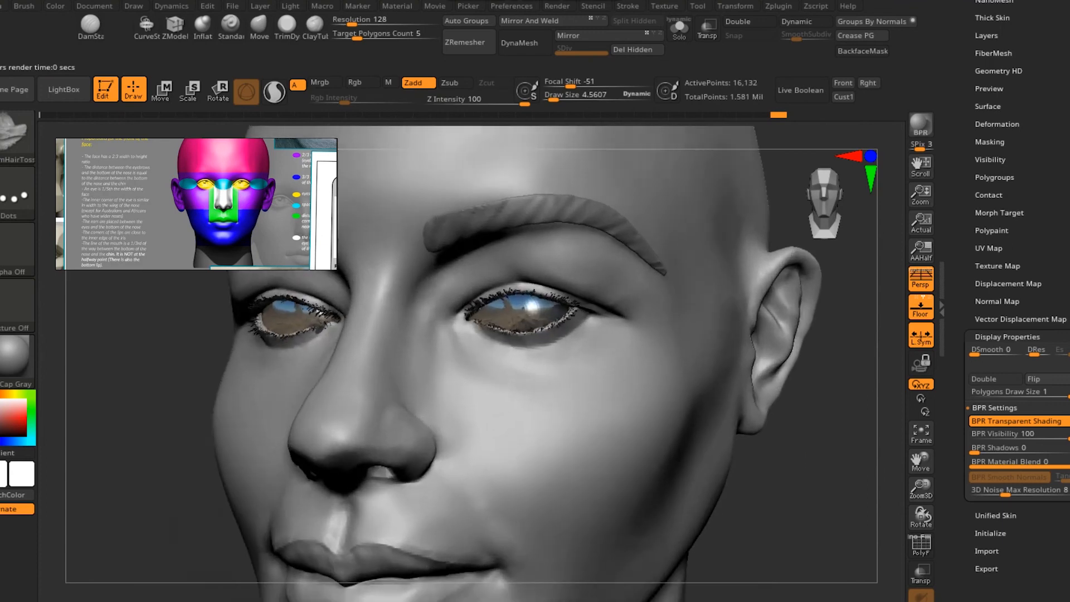
key("shift+r")
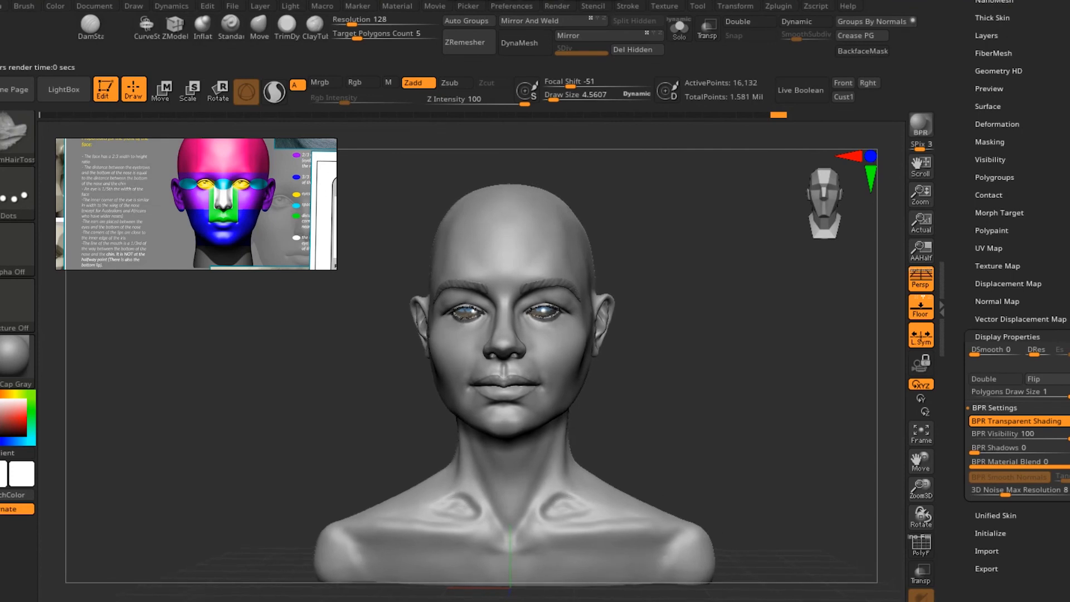
- Make the lacrima subtool active and isolate its sphere with Solo
scroll(1016, 301, "up", 5)
left_click(987, 208)
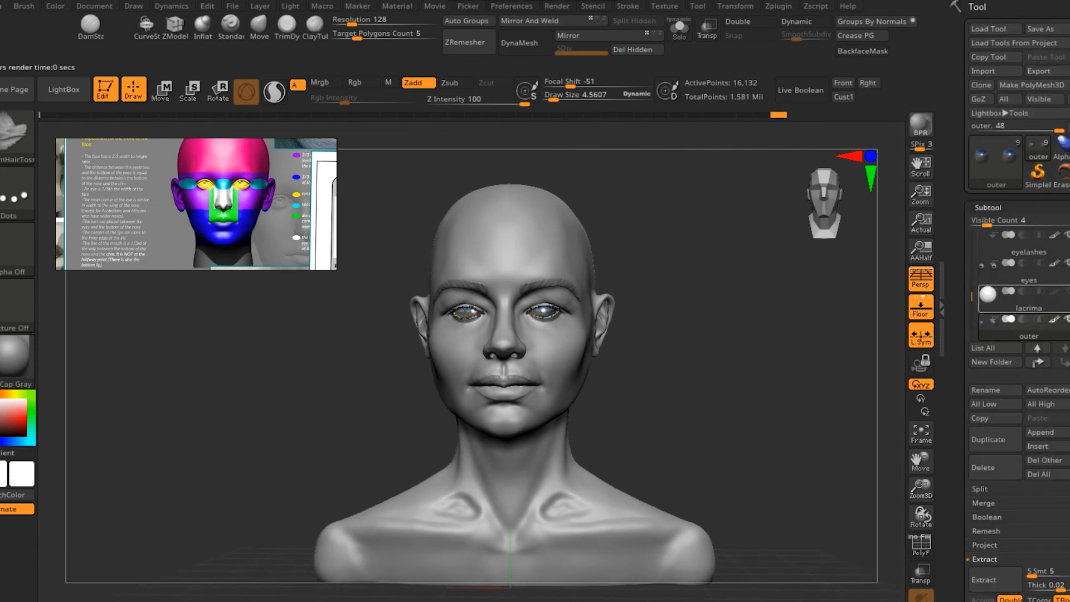
left_click(1003, 295)
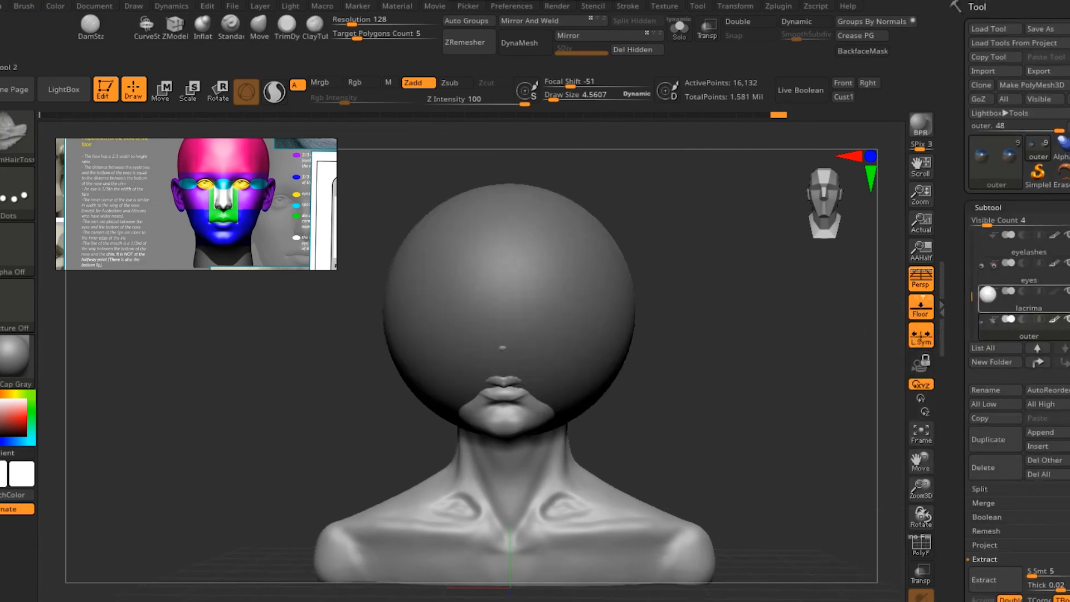
left_click(679, 29)
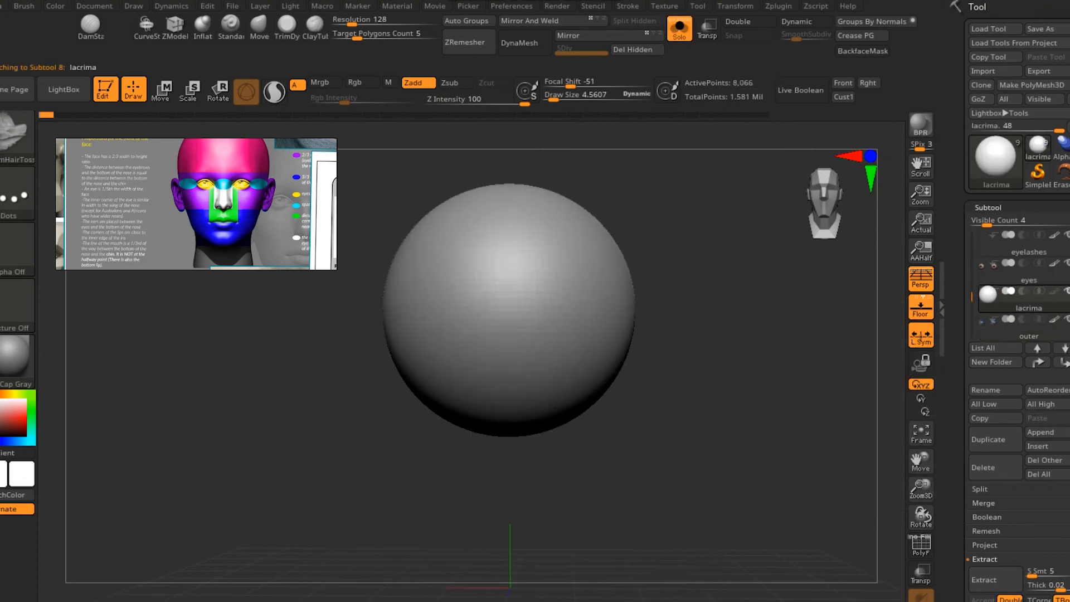
- Advance the lacrima's undo history to the stage where its sphere is scaled down, and frame the tiny sphere
right_click_drag(560, 310, 560, 323, "ctrl")
left_click_drag(46, 115, 75, 115)
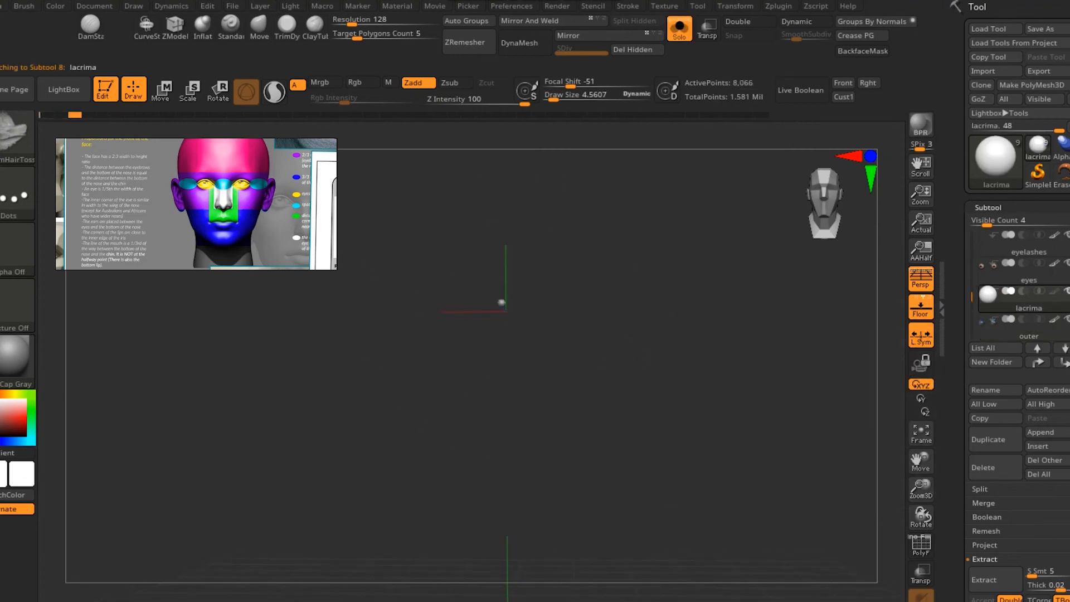
right_click_drag(507, 312, 466, 279, "alt")
key("f")
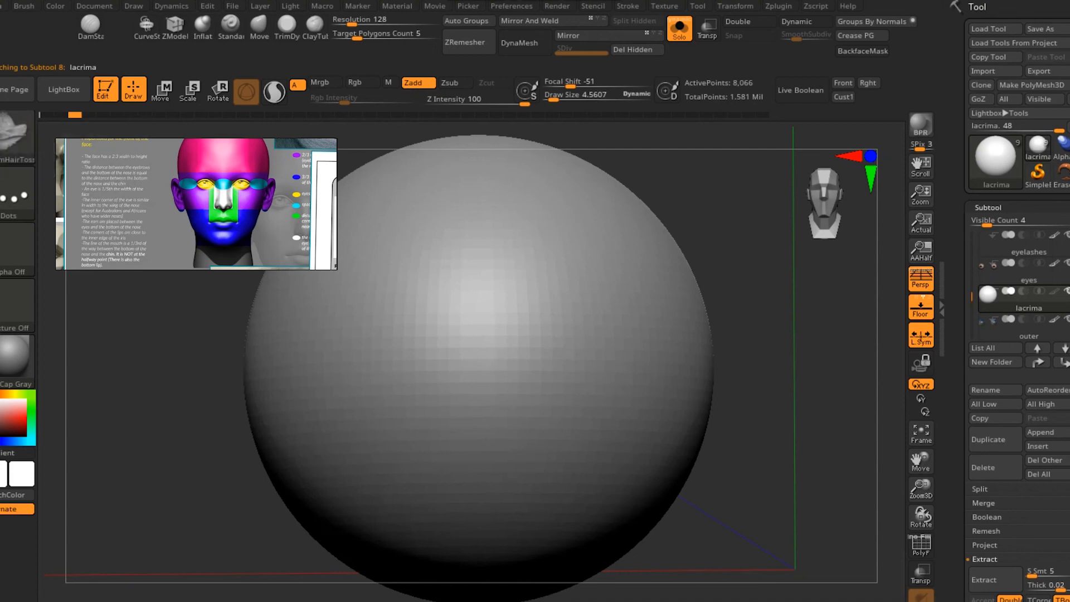
key("ctrl+shift+z")
key("ctrl+shift+z")
key("f")
key("f")
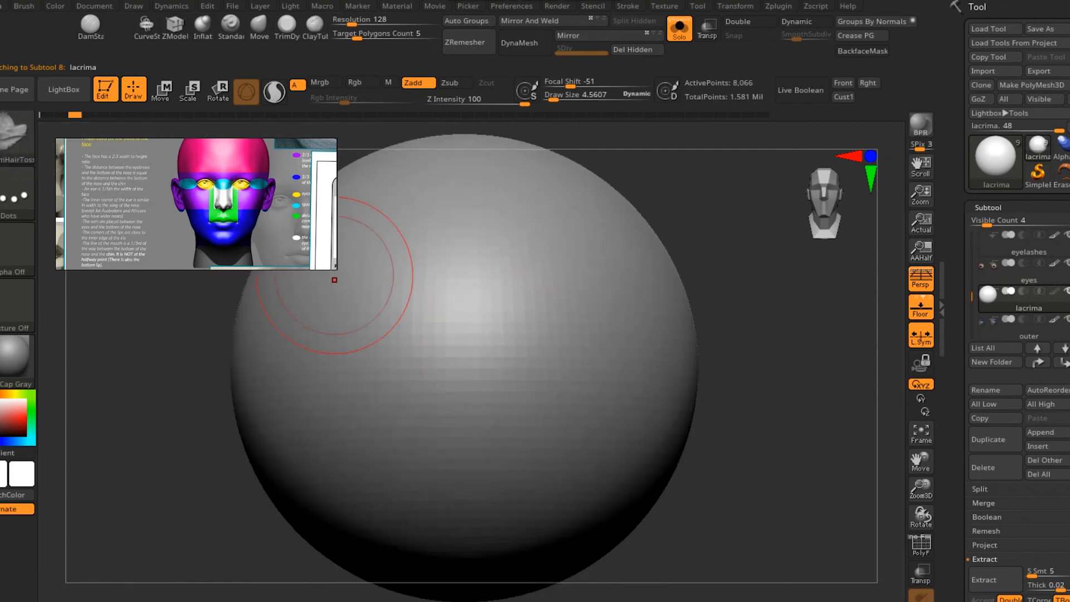
- Advance the lacrima's undo history through the sphere's repositioning to the stage where its front is hollowed
left_click(78, 115)
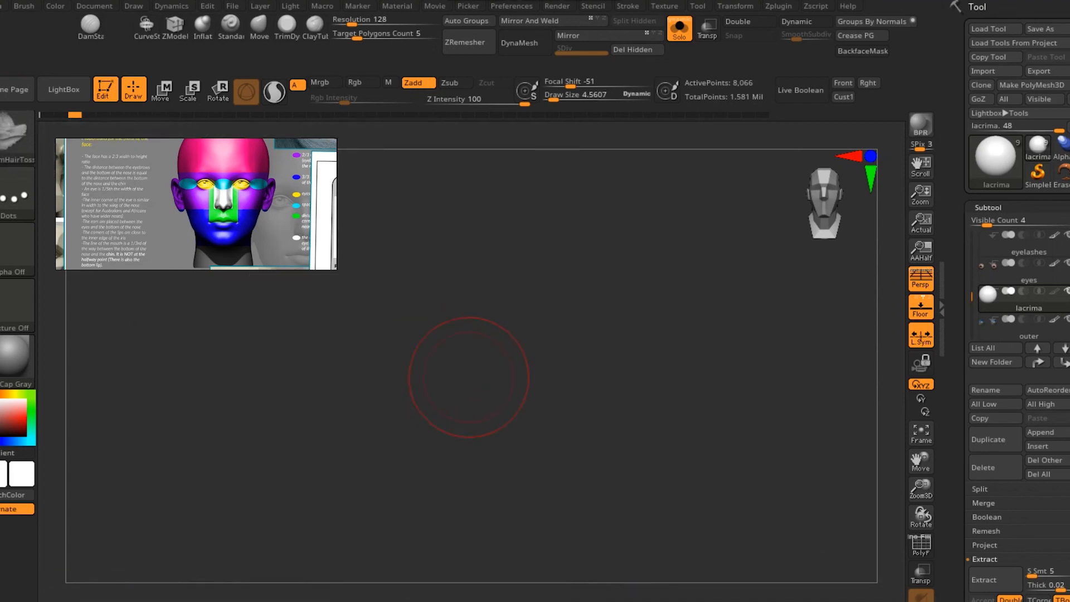
left_click(89, 115)
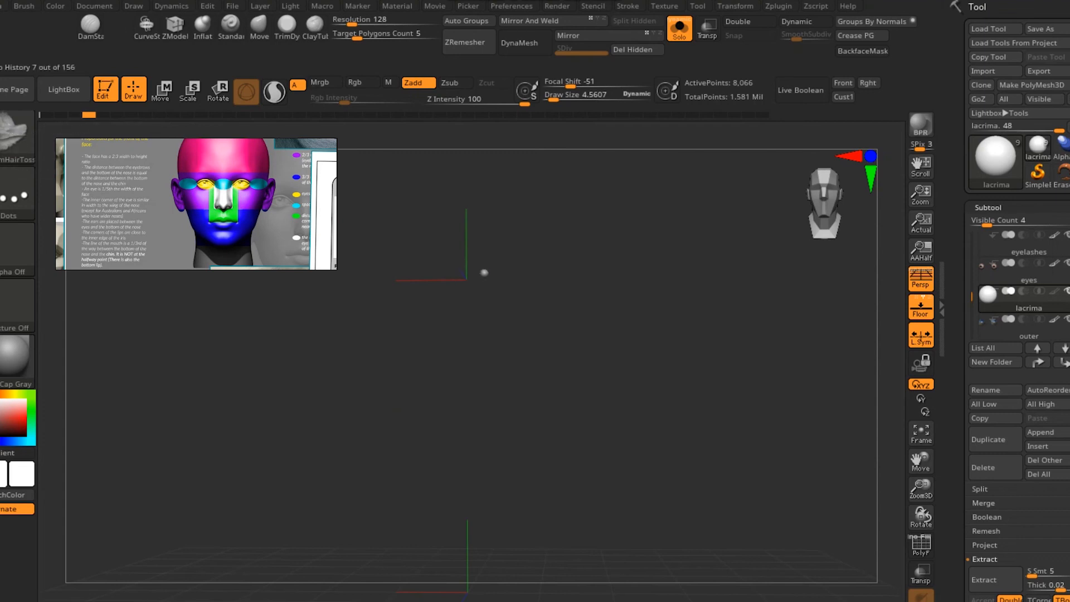
key("f")
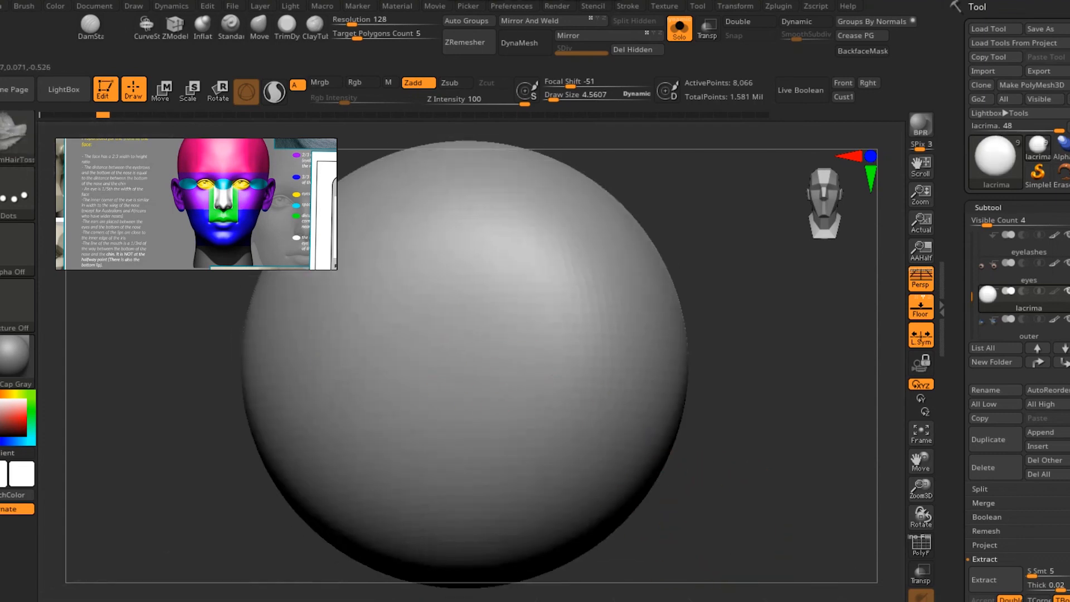
left_click_drag(692, 439, 663, 454, "alt")
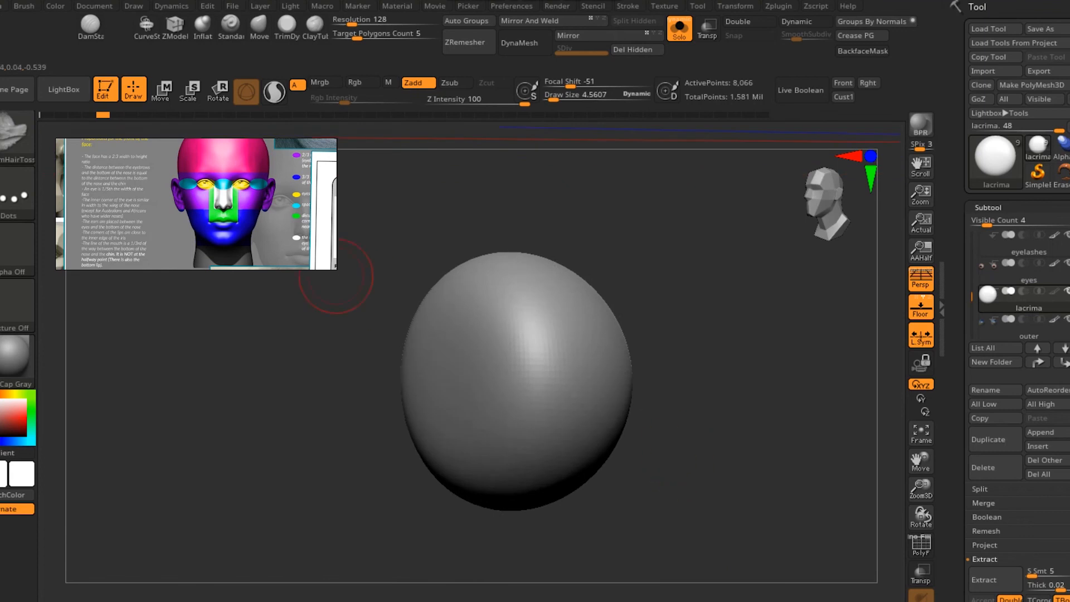
left_click(102, 116)
left_click(102, 116)
left_click(102, 116)
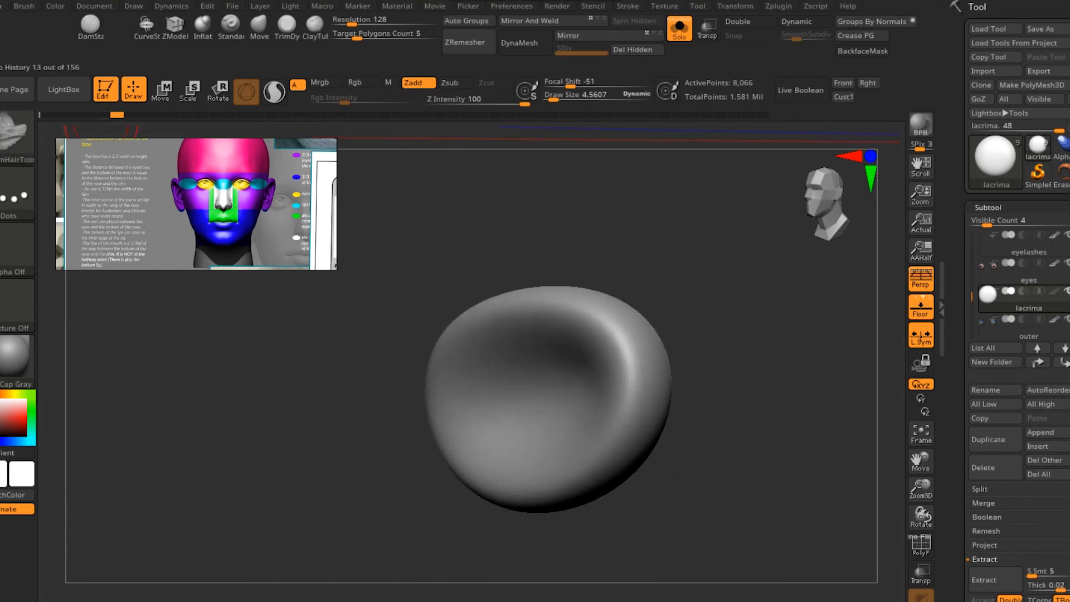
- Redo the lacrima's sculpting up to the wide, hollowed shape with a tapered inner end, viewed from the front
key("ctrl+shift+z")
key("ctrl+shift+z")
key("ctrl+shift+z")
key("ctrl+shift+z")
key("ctrl+shift+z")
left_click_drag(296, 438, 372, 440)
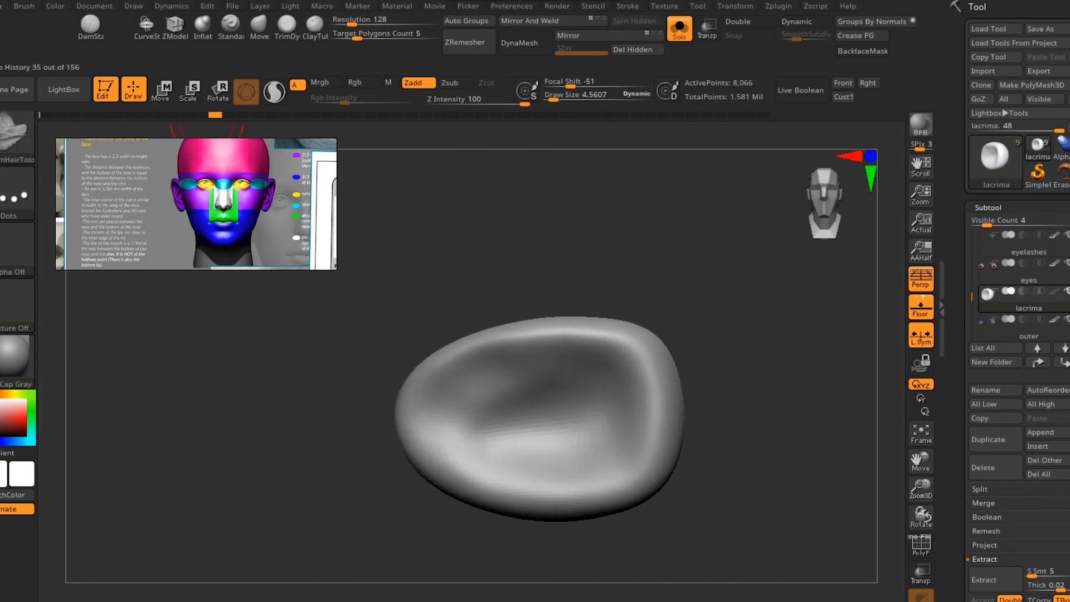
- Redo the lacrima's next sculpting changes until it narrows into a small triangular wedge
key("ctrl+shift+z")
key("ctrl+shift+z")
key("ctrl+shift+z")
key("ctrl+shift+z")
key("ctrl+shift+z")
key("ctrl+shift+z")
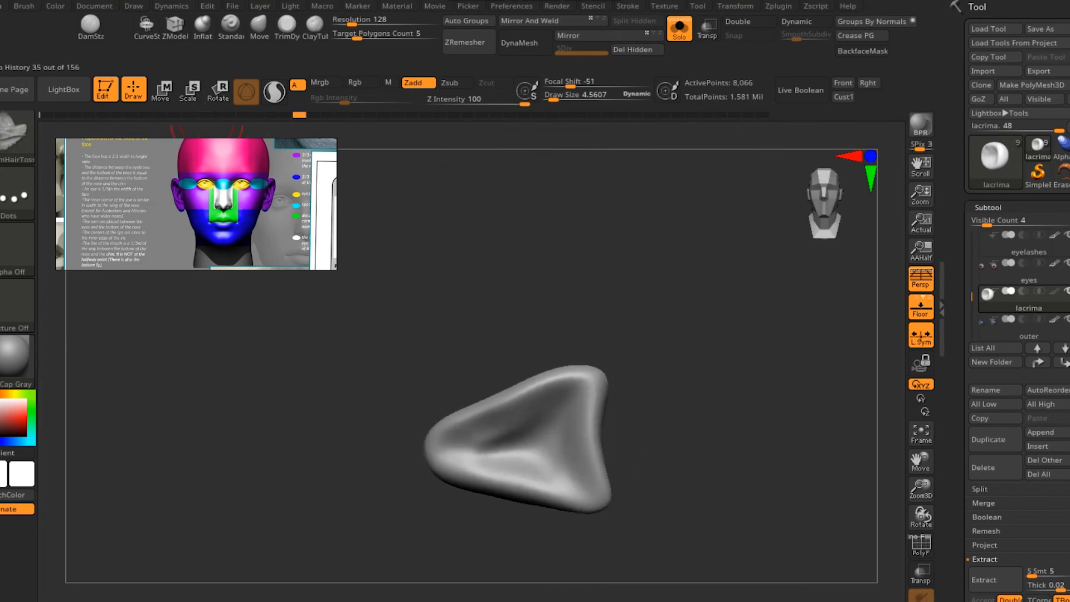
key("ctrl+shift+z")
- Turn off Solo and hide the outer spheres, framing the lacrima in the inner corner of the eye
left_click(679, 29)
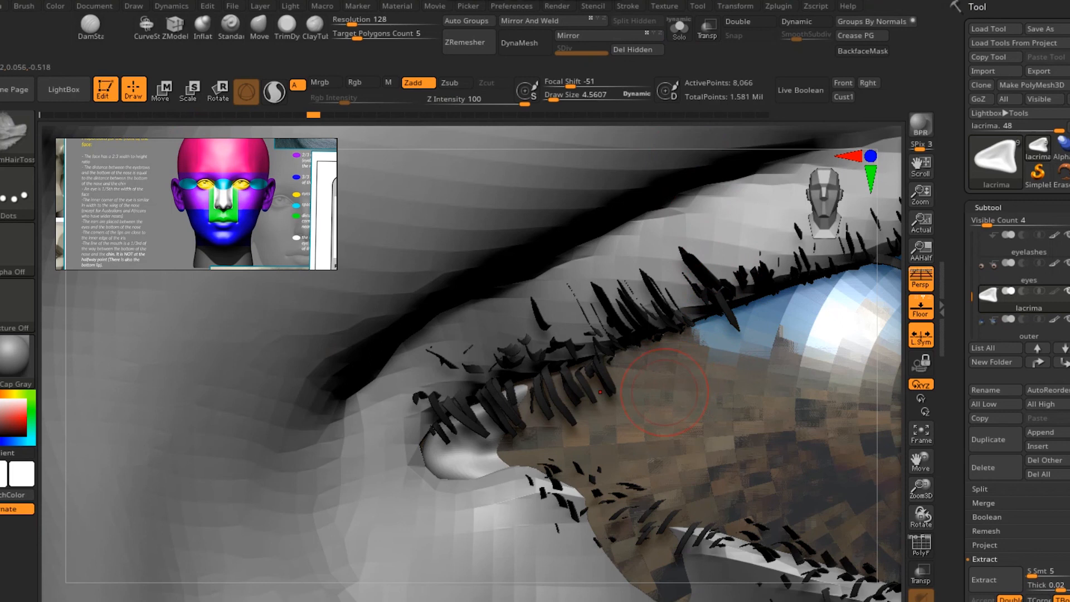
left_click(1066, 320)
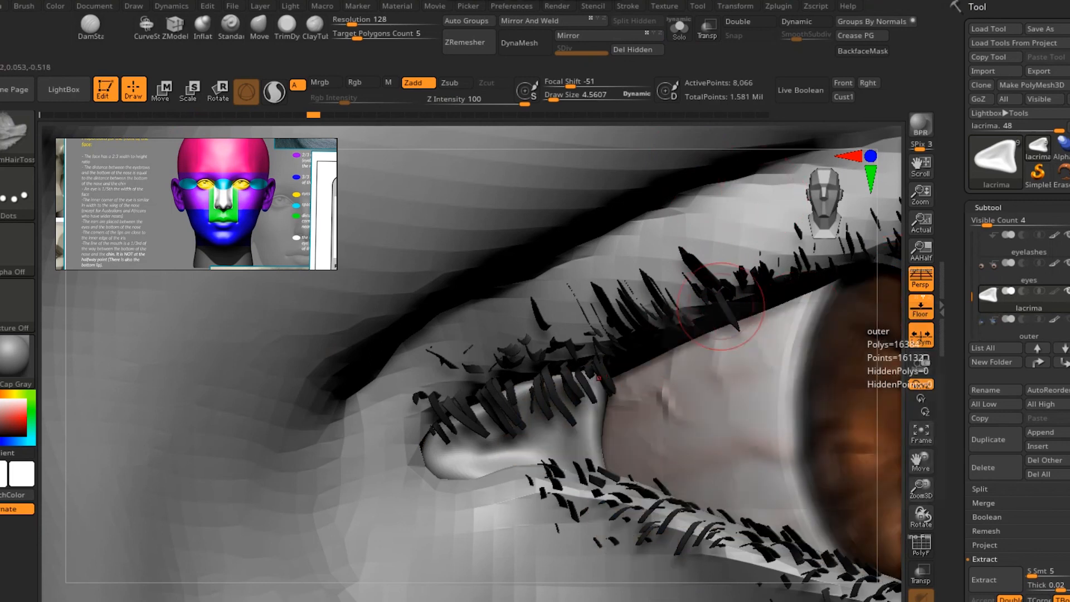
right_click_drag(491, 184, 399, 246, "ctrl")
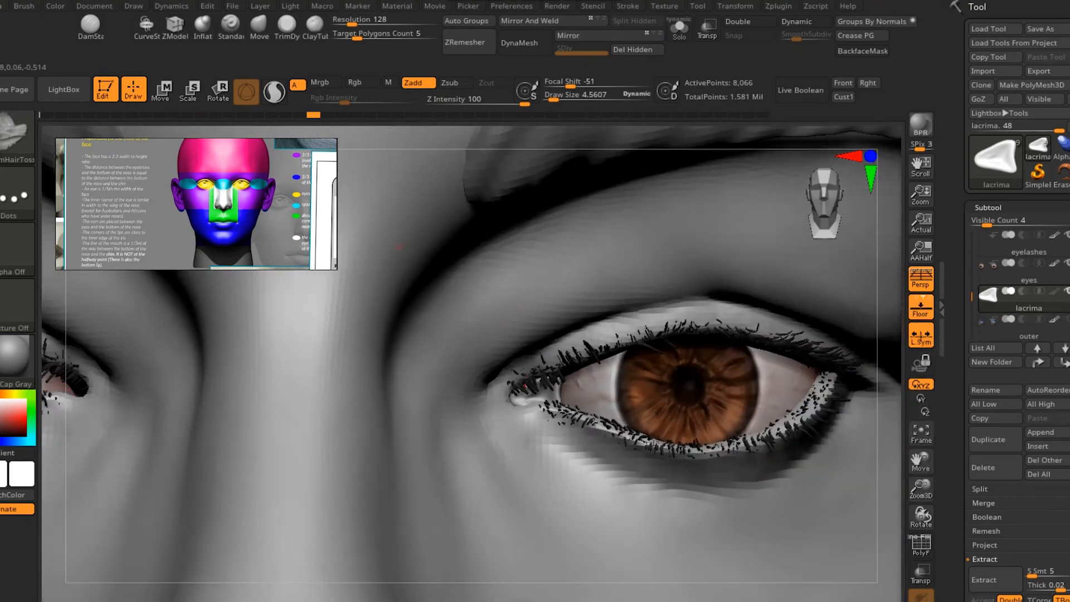
- Advance the lacrima's undo history to its reddish painted stage and hide the eyelashes subtool
left_click(328, 115)
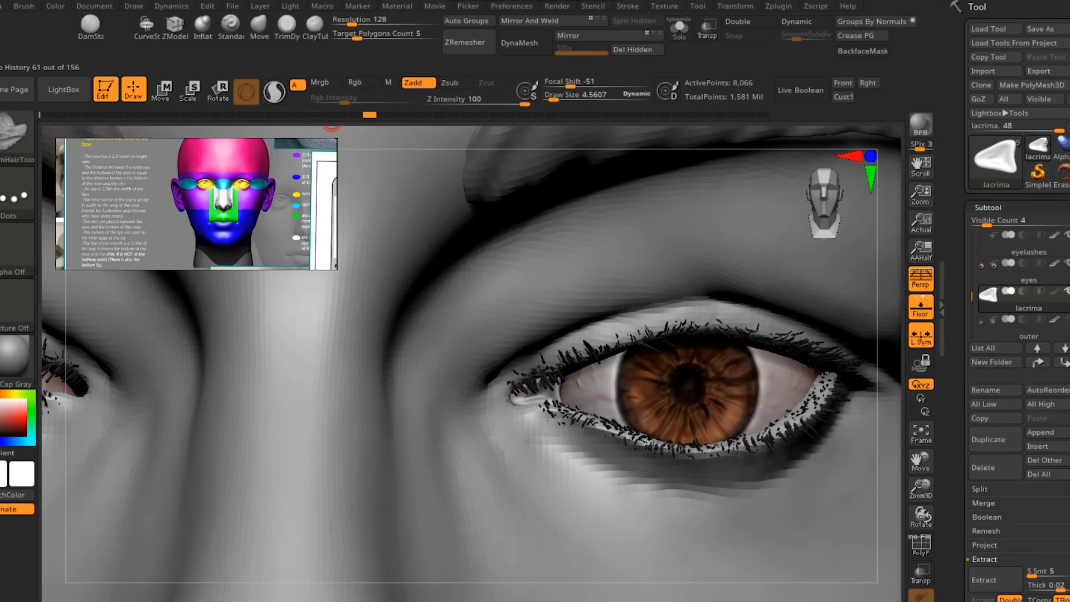
key("ctrl+shift+z")
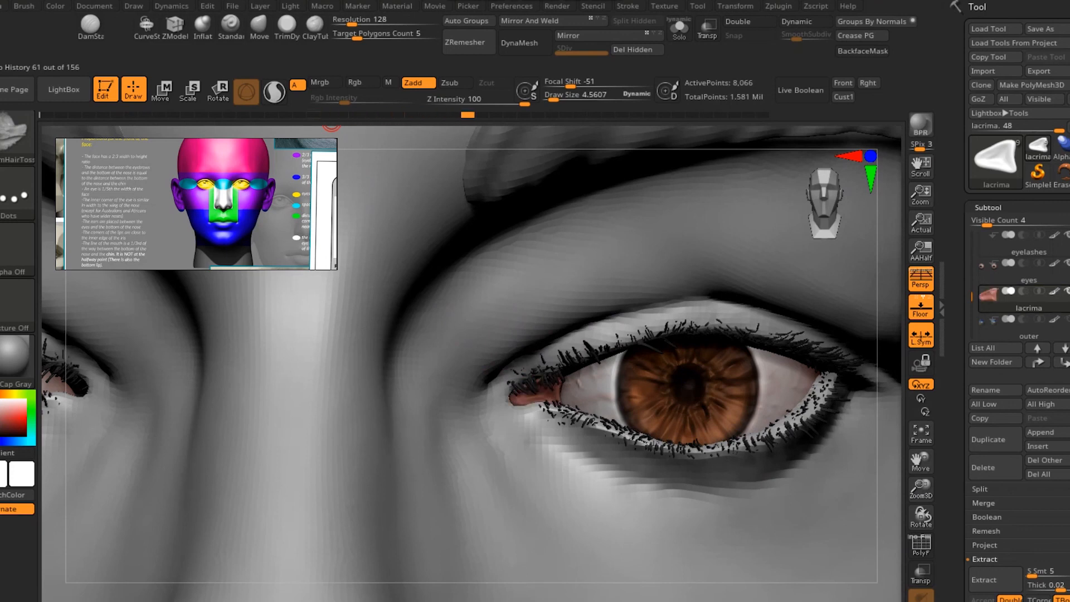
left_click(1067, 235)
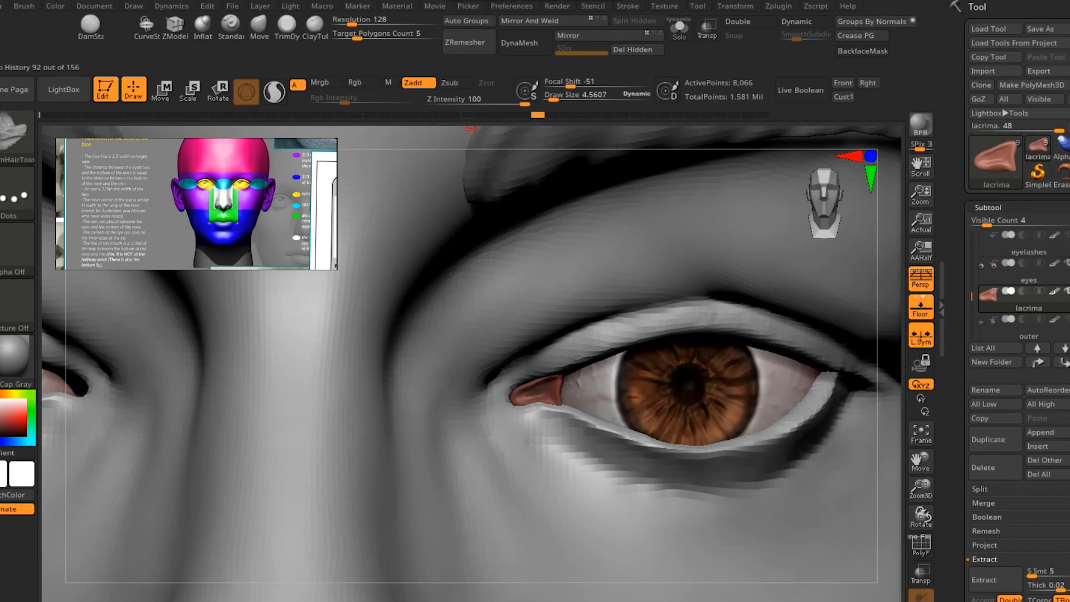
- Redo the lacrima's remaining changes through its deeper red coloring and mirrored copy in the other eye
key("ctrl+shift+z")
key("ctrl+shift+z")
key("ctrl+shift+z")
key("ctrl+shift+z")
key("ctrl+shift+z")
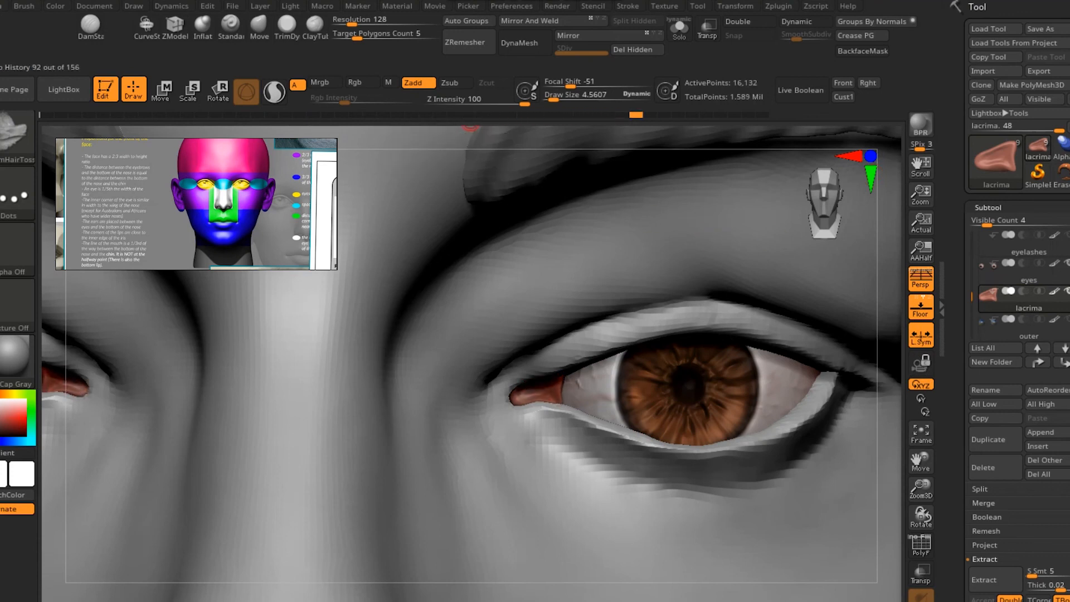
key("ctrl+shift+z")
key("ctrl+shift+z")
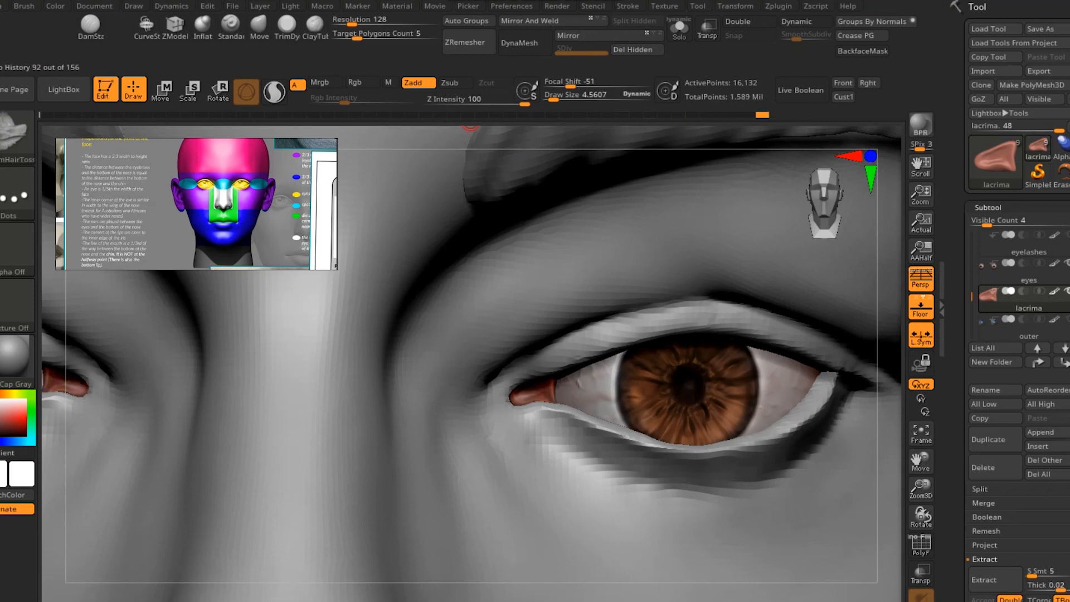
- Show the outer eye spheres and the eyelashes again, framing the whole bust from the front
right_click_drag(727, 384, 768, 524, "ctrl")
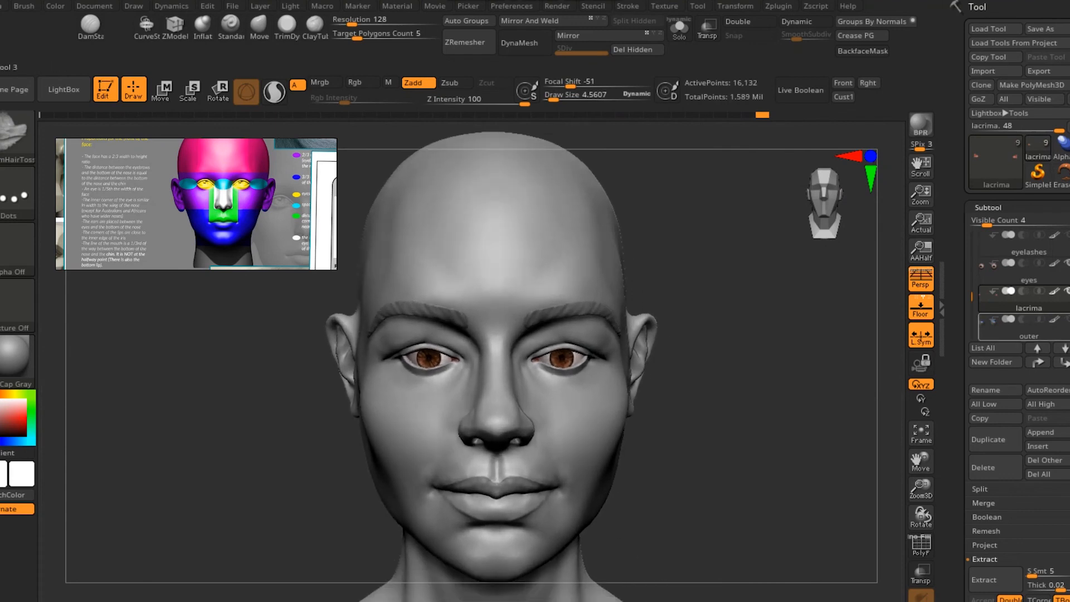
left_click(1066, 319)
left_click_drag(971, 296, 972, 278)
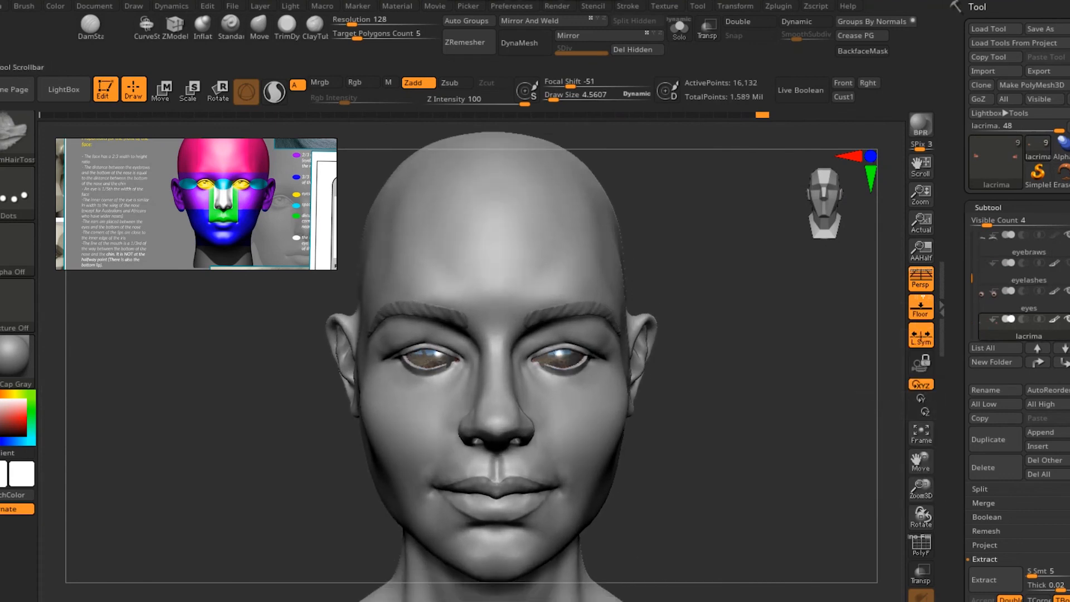
left_click(1067, 263)
right_click_drag(772, 385, 794, 444, "ctrl")
- Make the head subtool active and advance its undo history past the scalp mask to the unmasked stage
left_click_drag(971, 277, 971, 236)
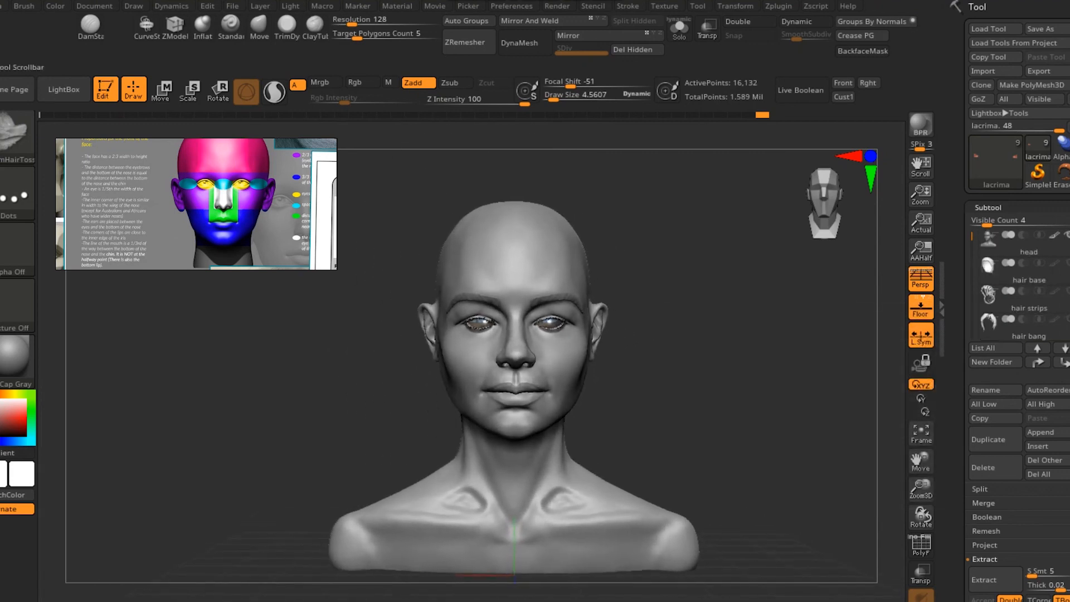
left_click(991, 243)
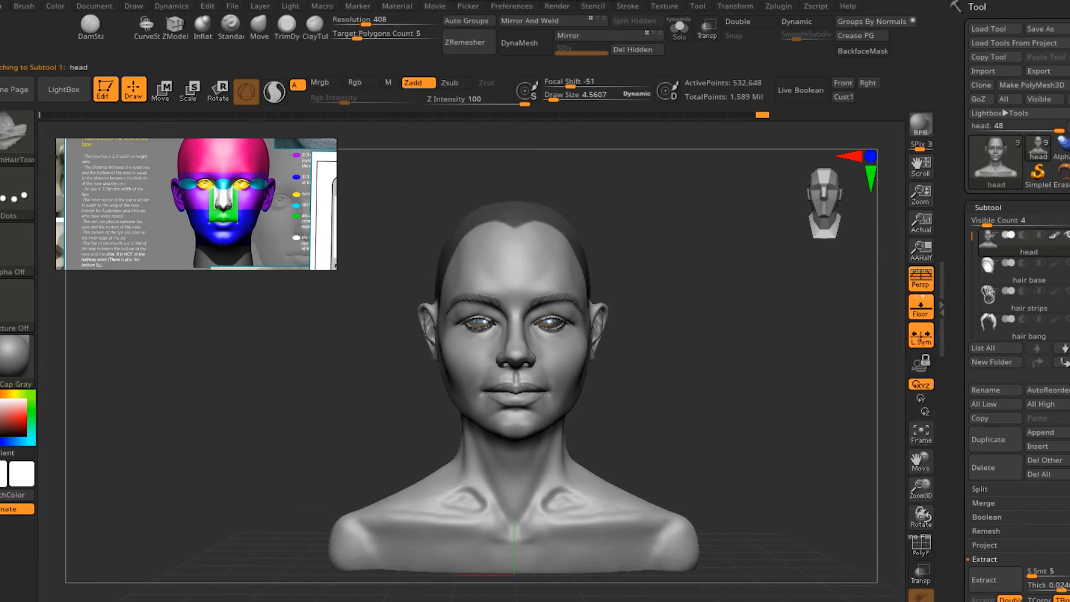
mouse_move(775, 390)
right_mouse_down()
mouse_move(672, 388)
mouse_move(763, 391)
right_mouse_up()
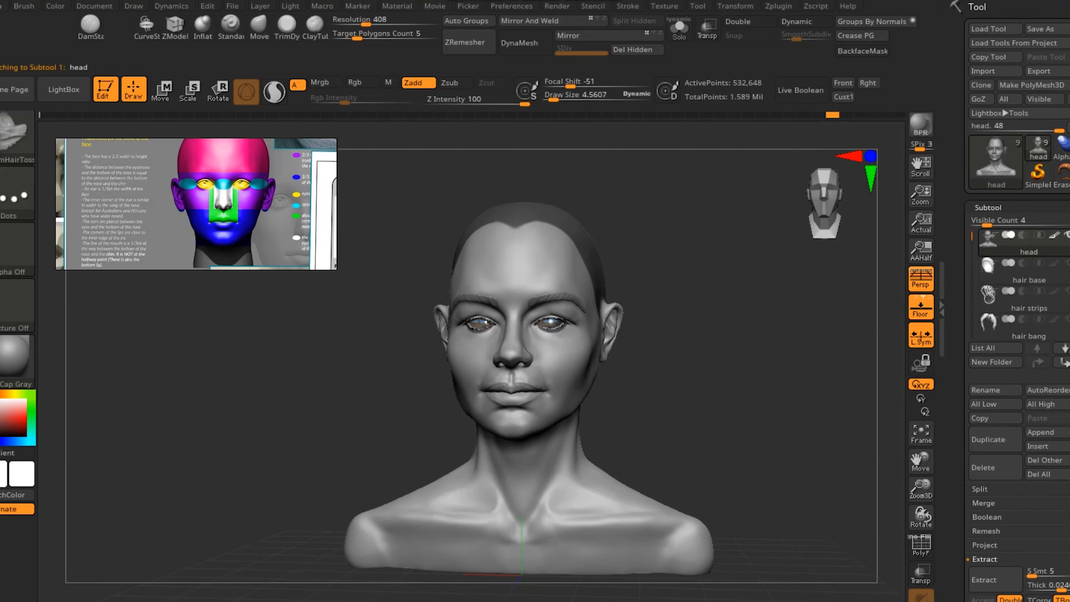
key("ctrl+shift+z")
key("ctrl+shift+z")
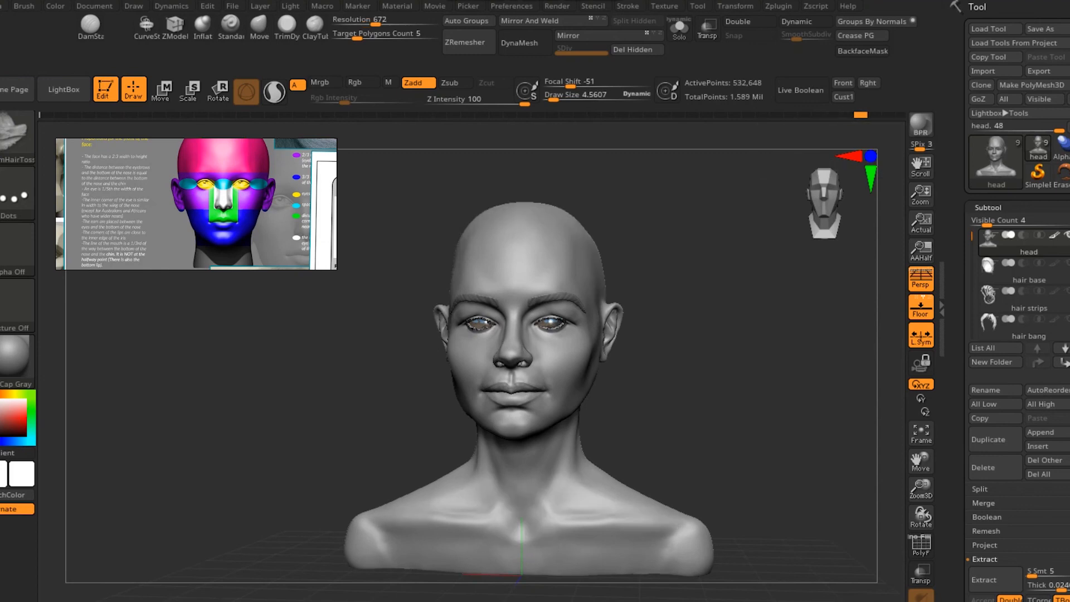
- Advance the head's undo history to the DynaMesh stage at resolution 744 and render the bust with BPR from the front
right_click_drag(763, 362, 763, 413, "ctrl")
mouse_move(730, 379)
right_mouse_down()
mouse_move(825, 379)
mouse_move(772, 374)
mouse_move(733, 408)
mouse_move(766, 384)
mouse_move(701, 378)
mouse_move(713, 295)
right_mouse_up()
key("ctrl+z")
key("ctrl+shift+z")
left_click(901, 115)
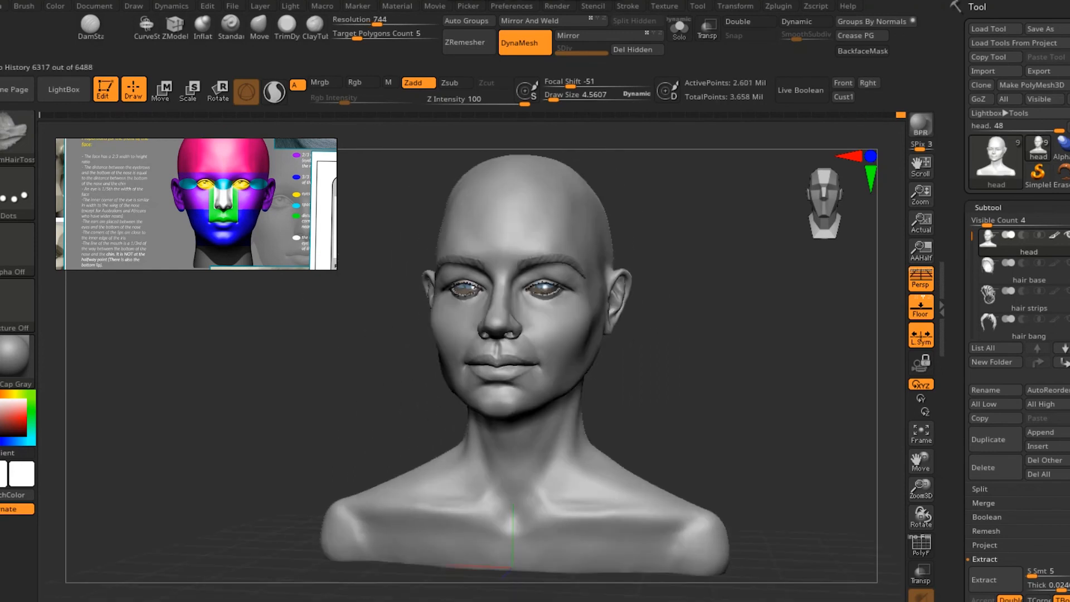
mouse_move(702, 384)
right_mouse_down()
mouse_move(805, 373)
mouse_move(701, 396)
right_mouse_up()
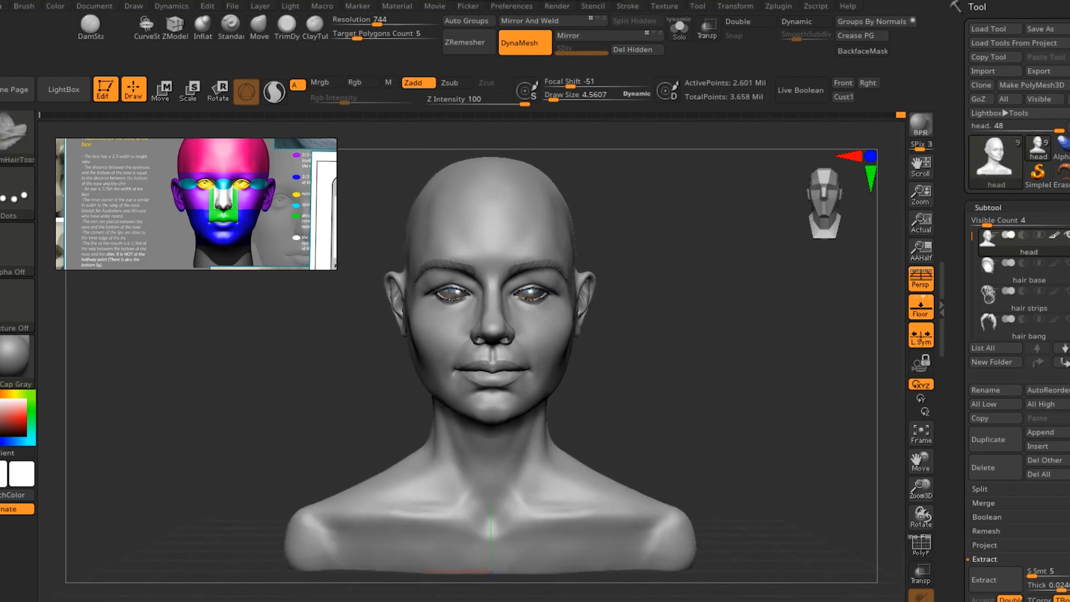
left_click(920, 125)
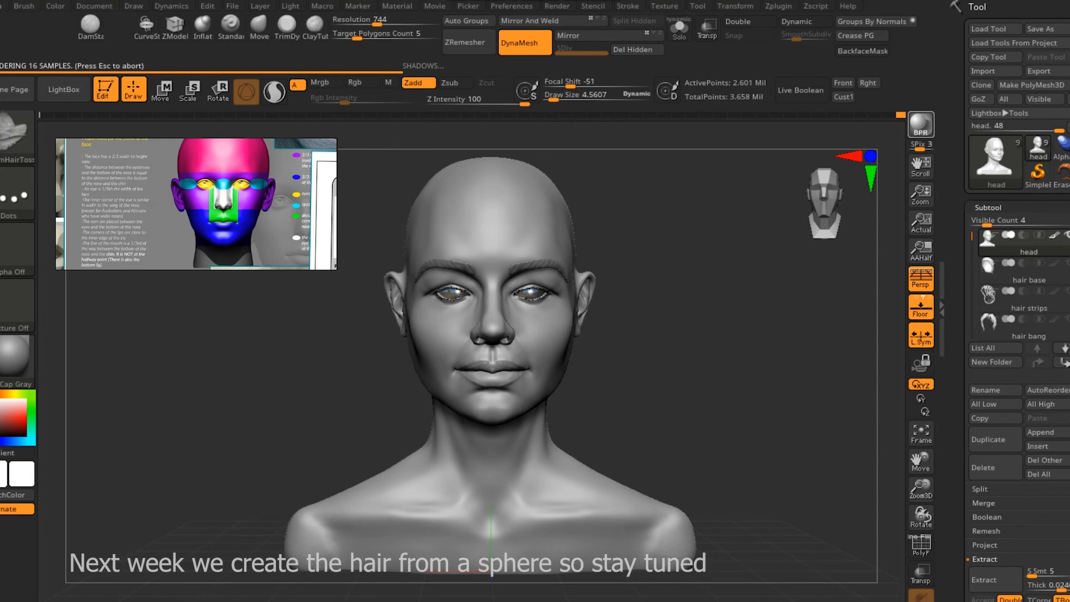